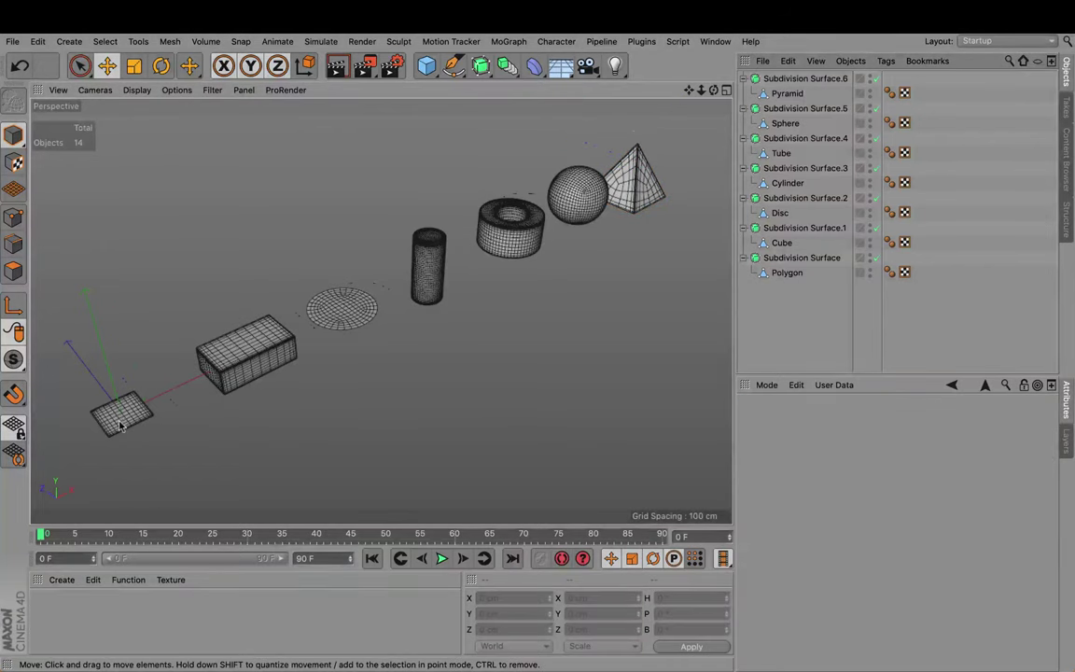
Step: Lower the editor subdivision of the polygon's and cube's subdivision surfaces, the cube's to 1, and select the Disc object
left_click(120, 425)
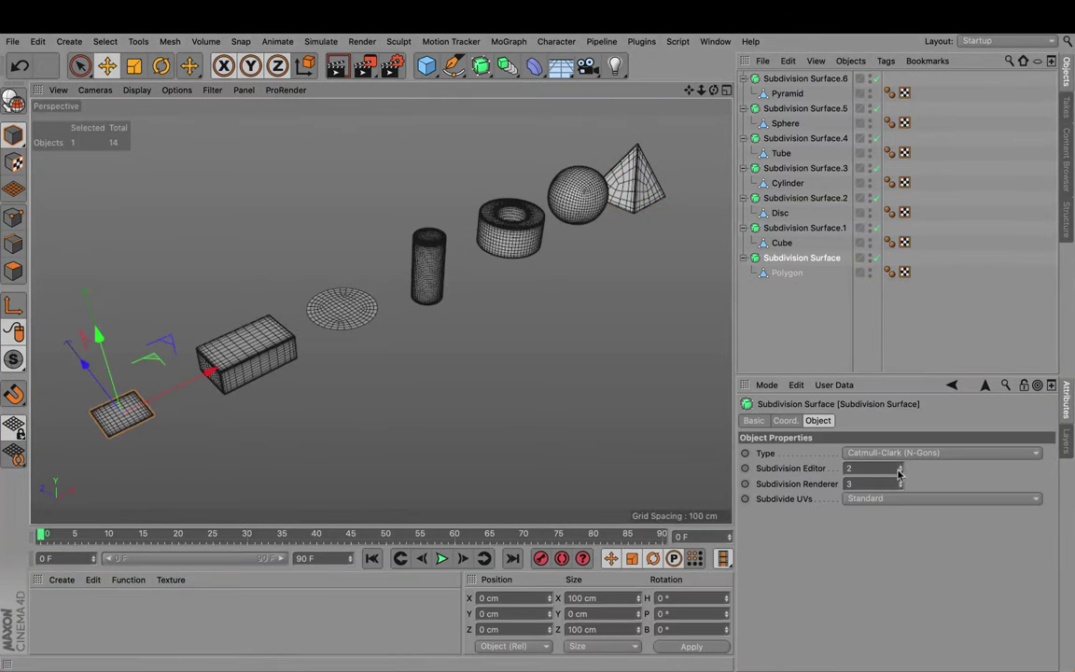
left_click(390, 283)
left_click(247, 353)
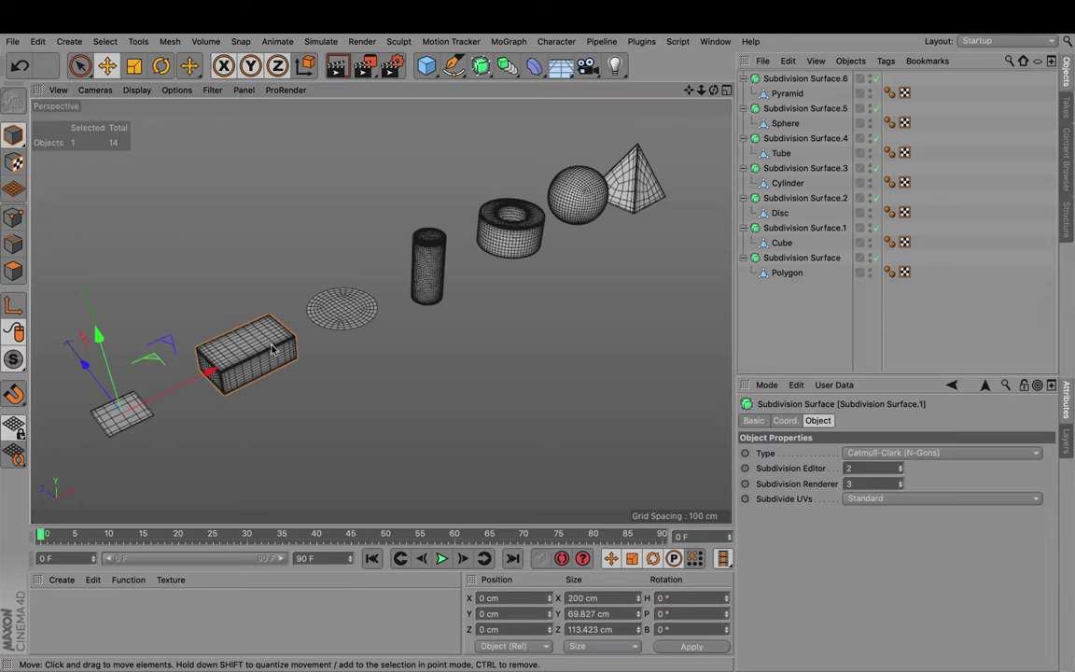
left_click(894, 473)
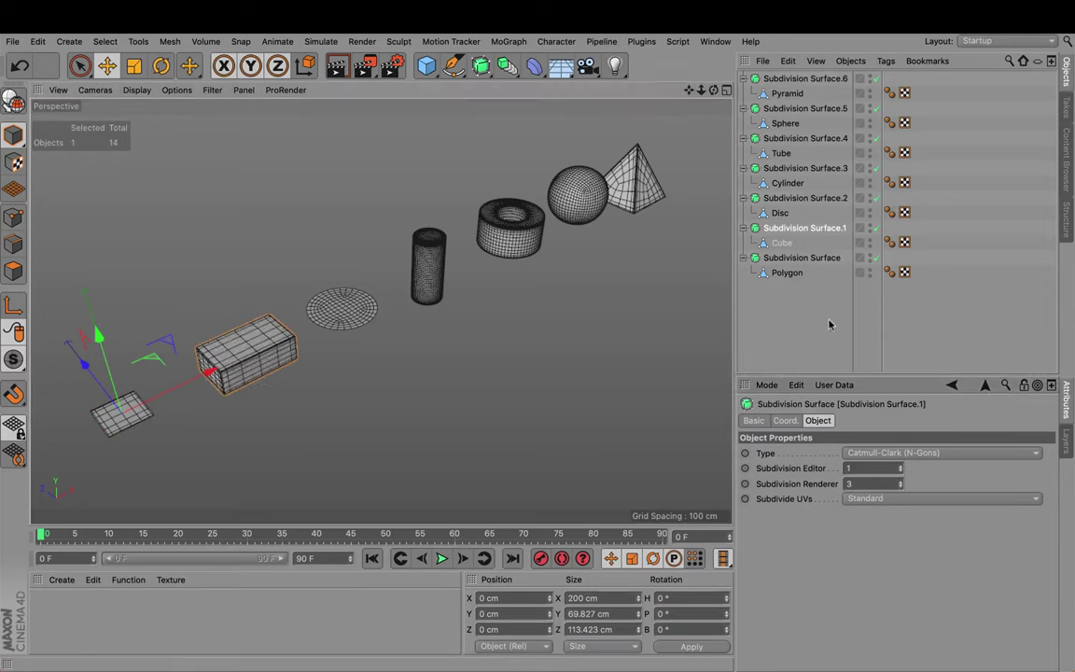
left_click(780, 212)
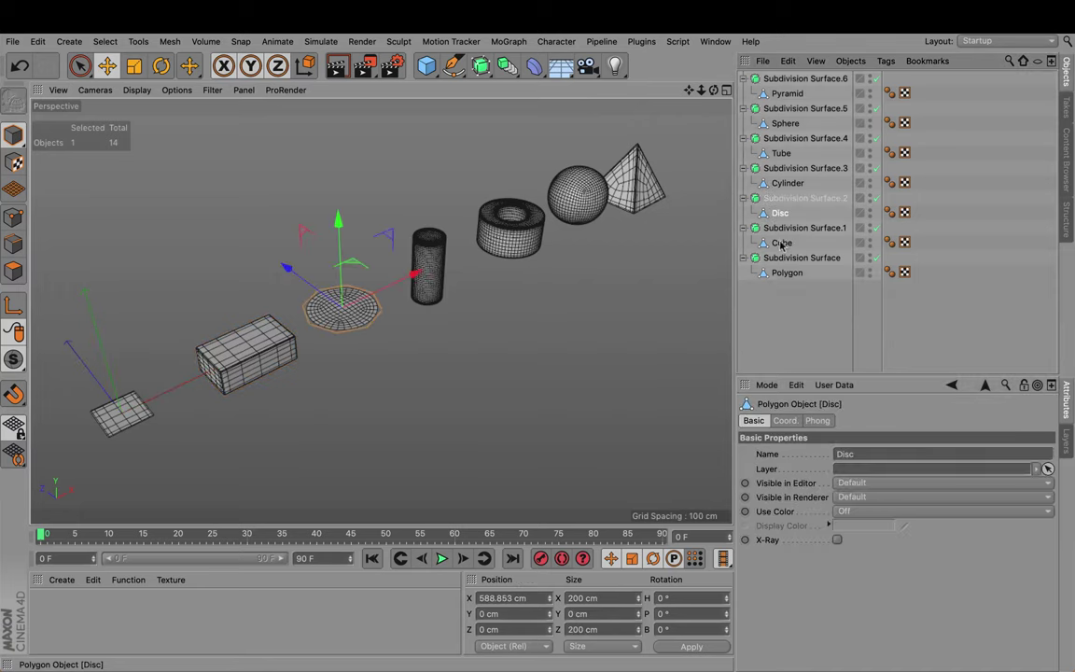
left_click(817, 420)
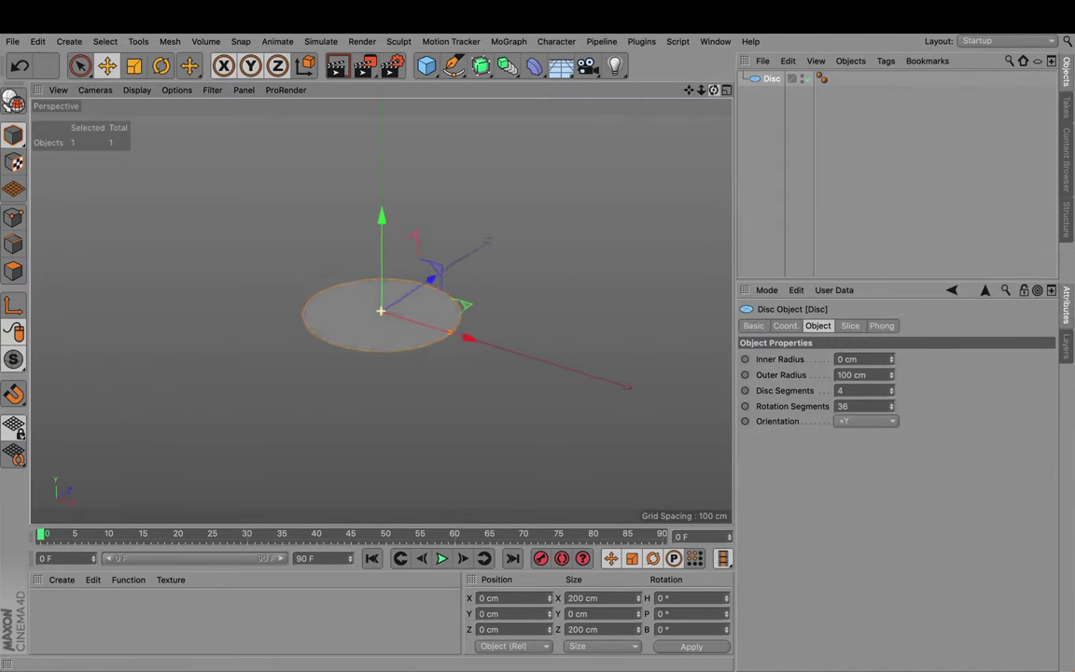
Step: Show the disc with Gouraud Shading (Lines) so its mesh lines are drawn
left_click_drag(381, 310, 407, 150, "alt")
left_click(137, 89)
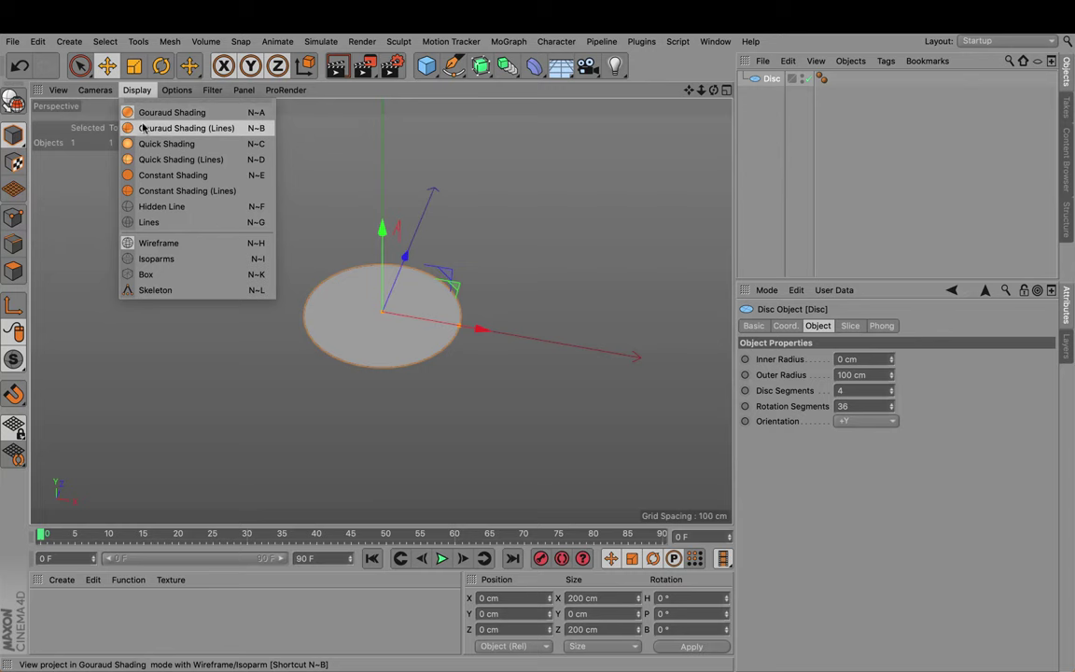
left_click(193, 130)
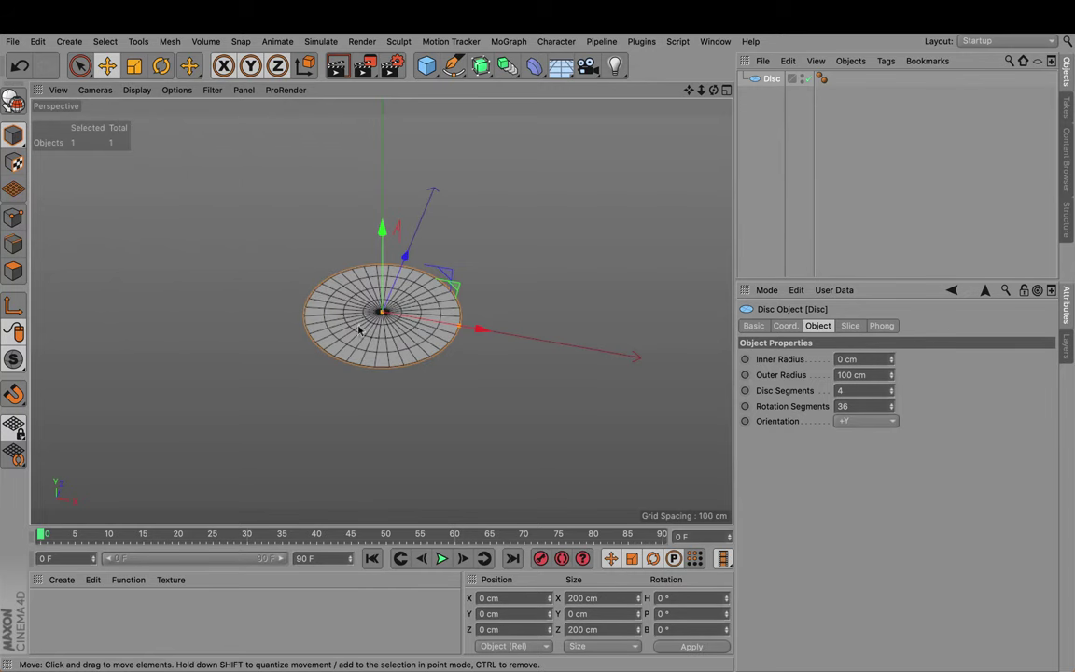
Step: Add a second disc primitive and move it along X to 250 cm, beside the first disc
scroll(408, 305, "up", 2)
scroll(408, 305, "up", 2)
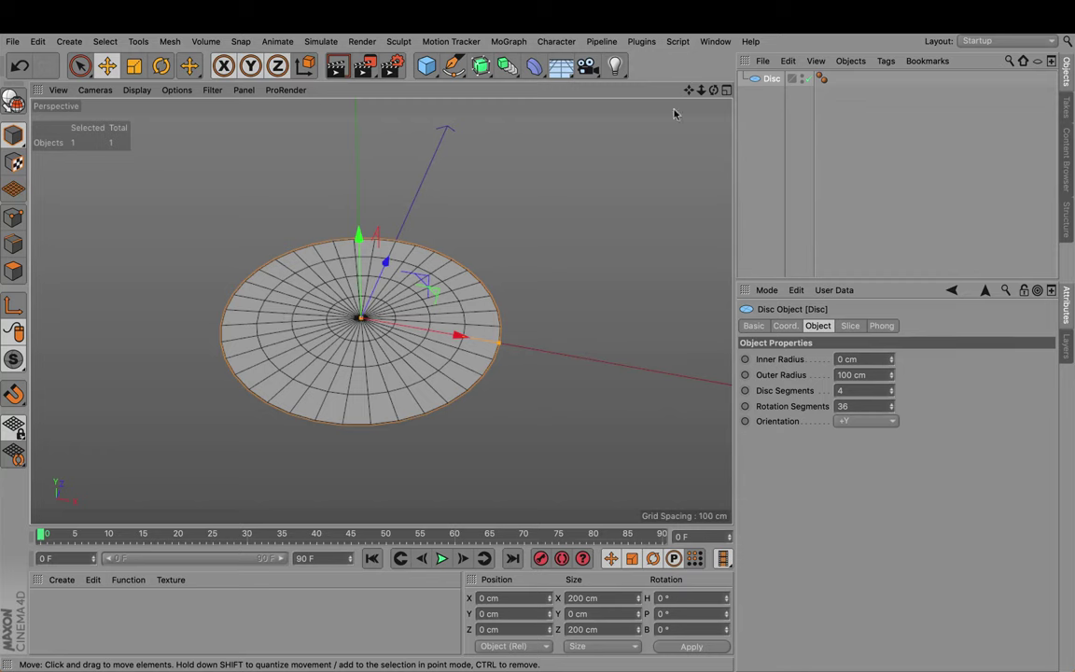
left_click_drag(689, 90, 381, 312)
scroll(381, 311, "down", 2)
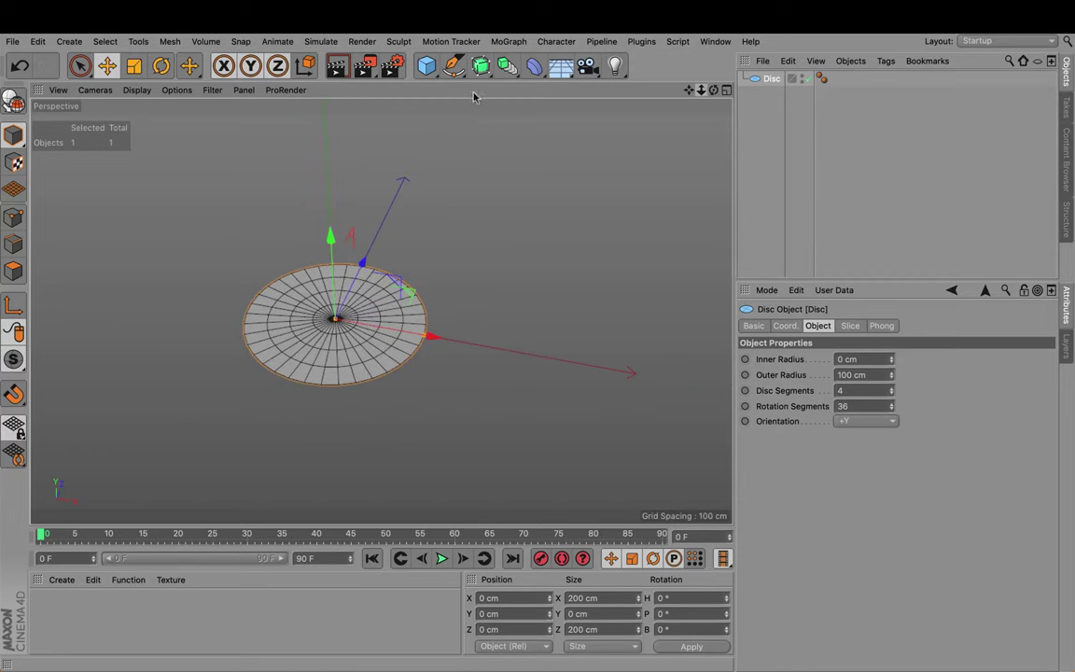
left_click(427, 69)
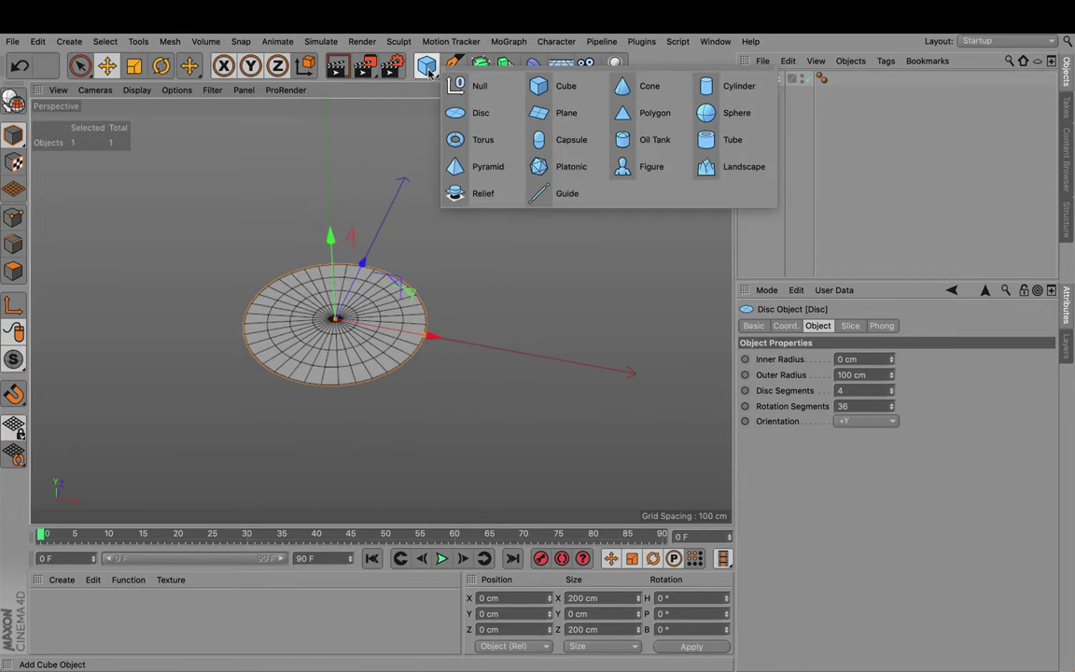
left_click(480, 112)
left_click_drag(427, 335, 670, 352)
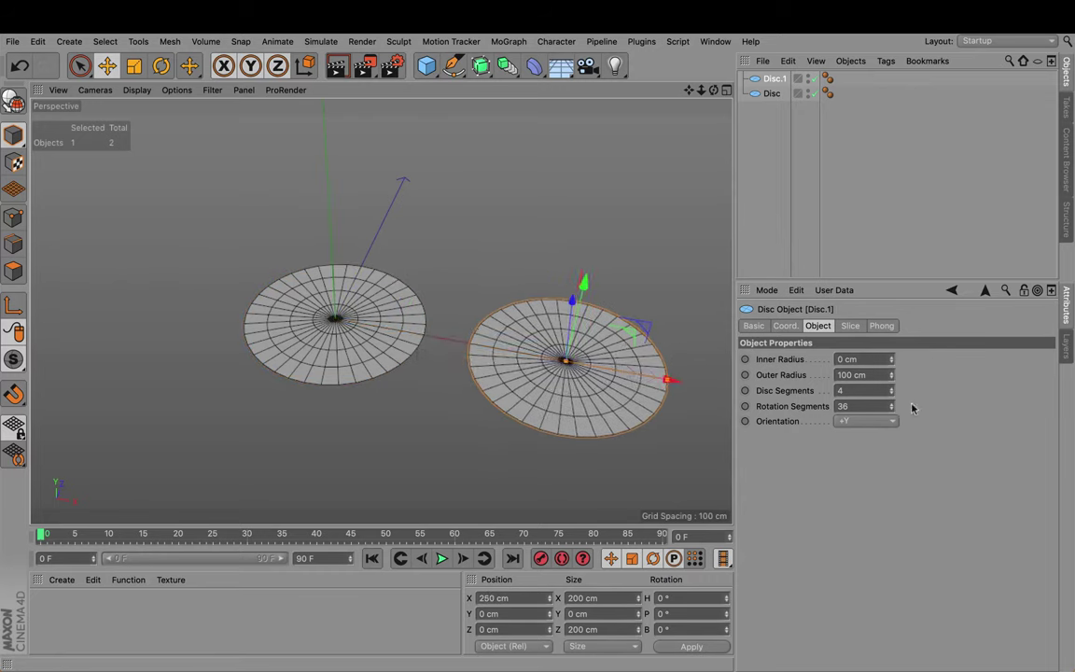
Step: Set the second disc to 8 rotation segments and 1 disc segment, and make it editable
double_click(851, 392)
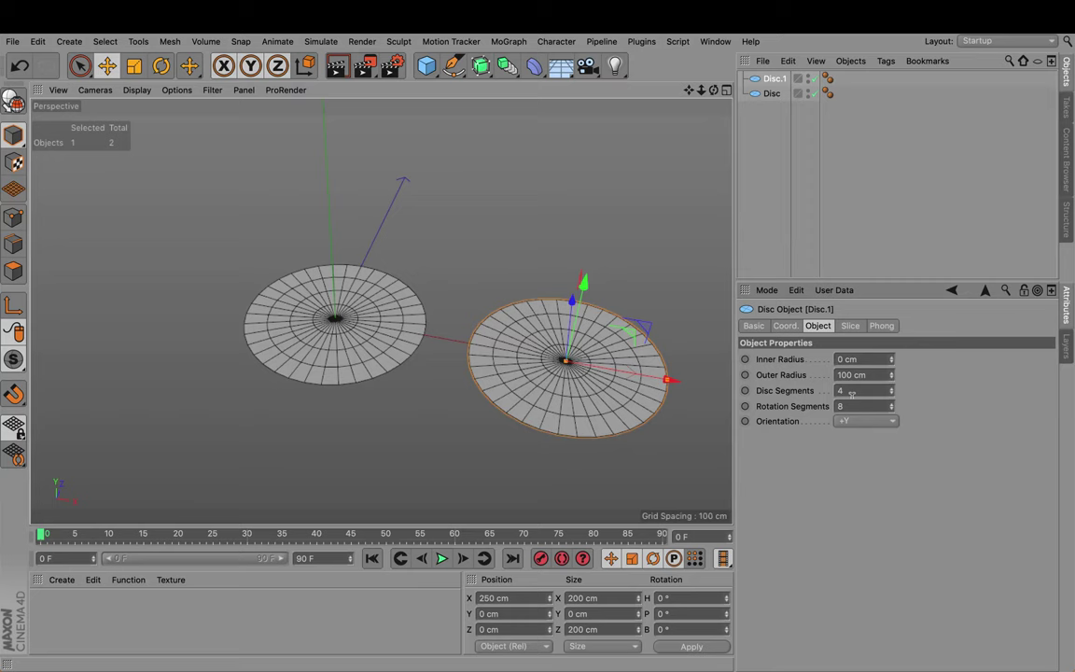
key("Return")
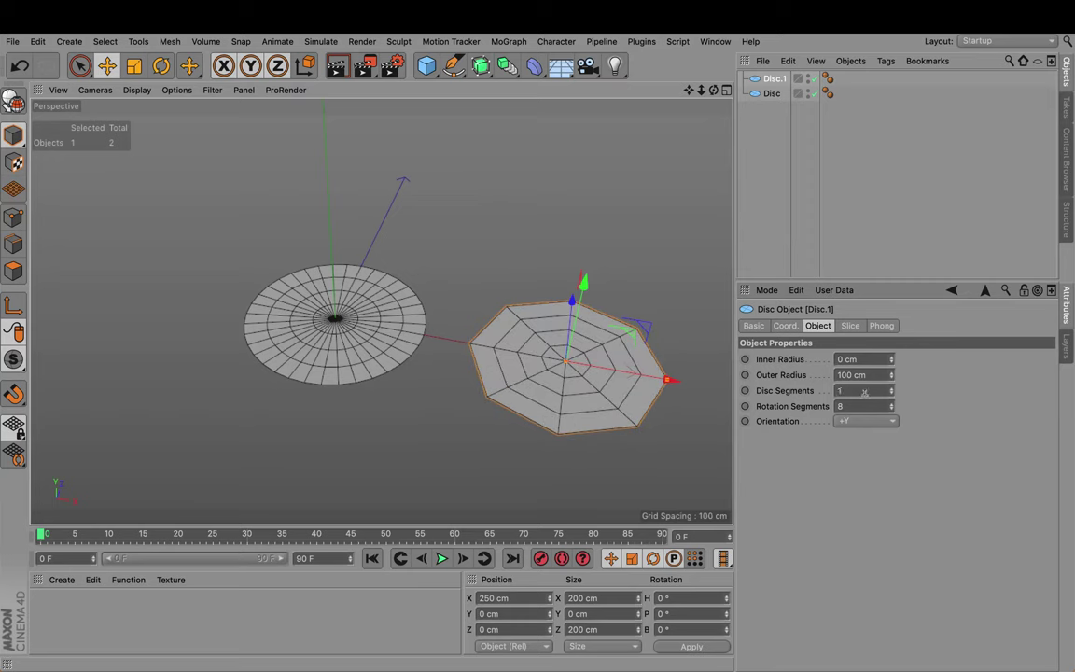
type("1")
key("Return")
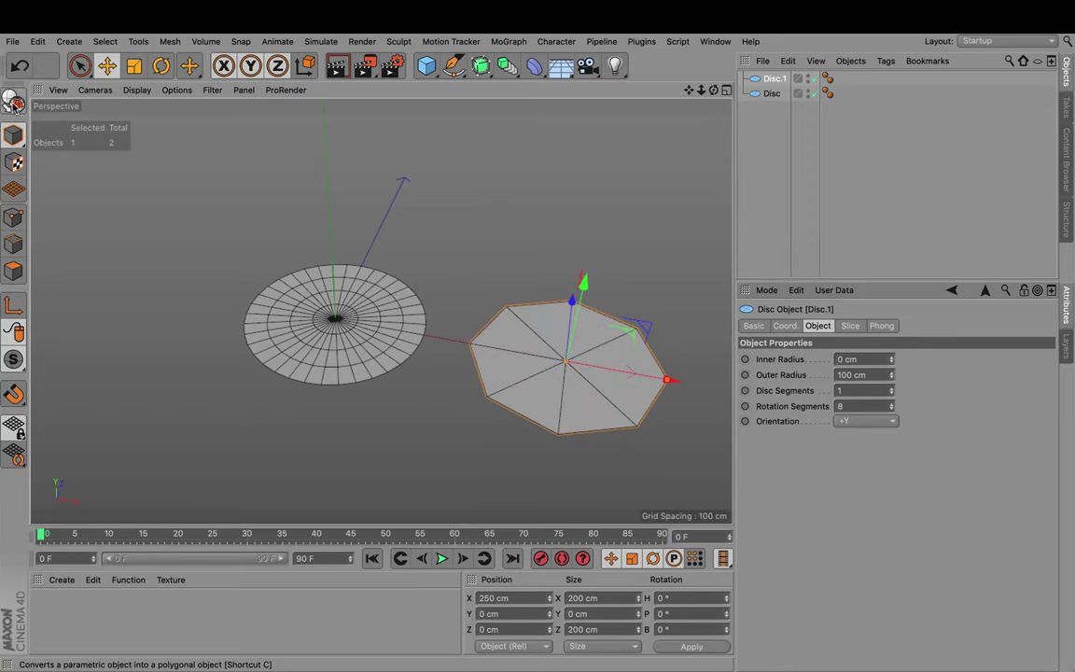
left_click(14, 102)
Step: Select four alternate radial edges of the second disc with Live Selection and delete them
left_click(81, 69)
left_click(145, 84)
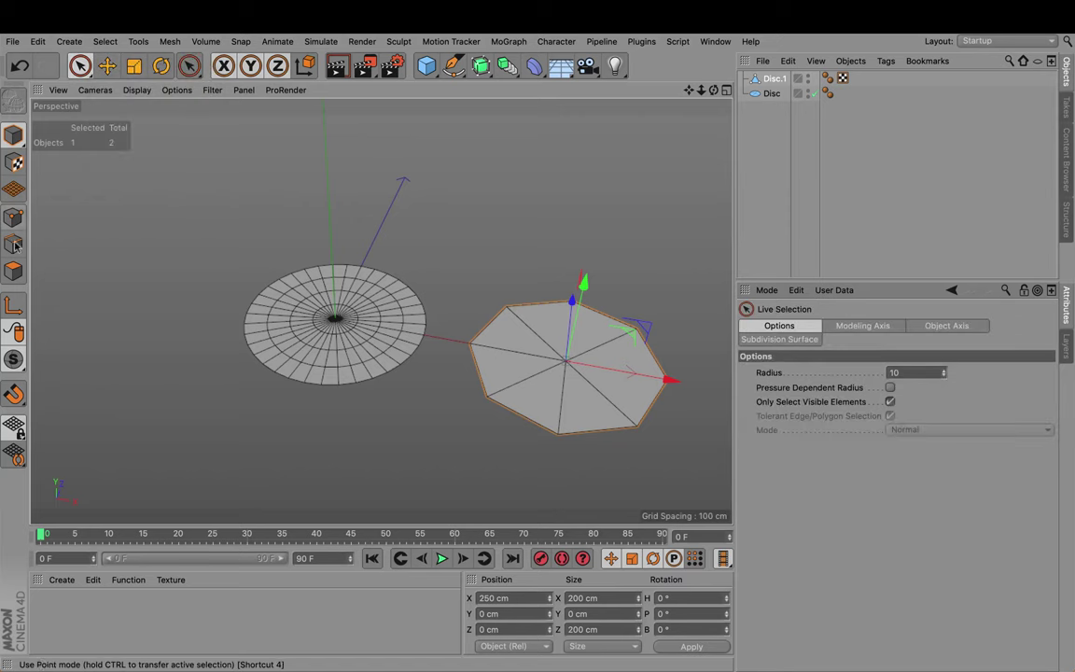
left_click(14, 243)
left_click(529, 346)
left_click(599, 346, "shift")
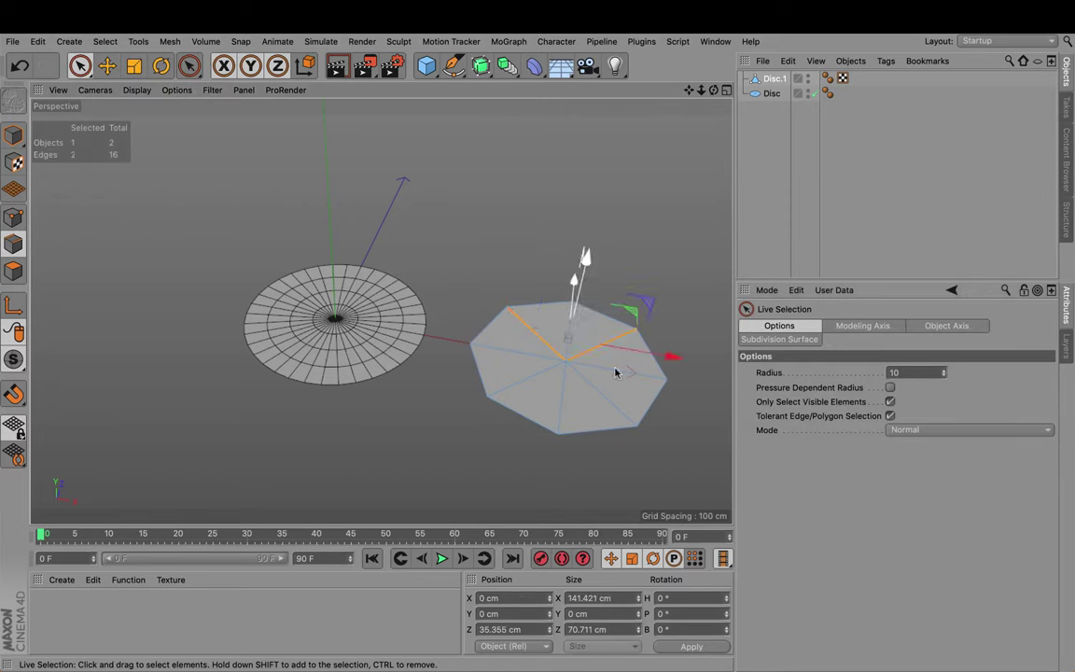
left_click(609, 398, "shift")
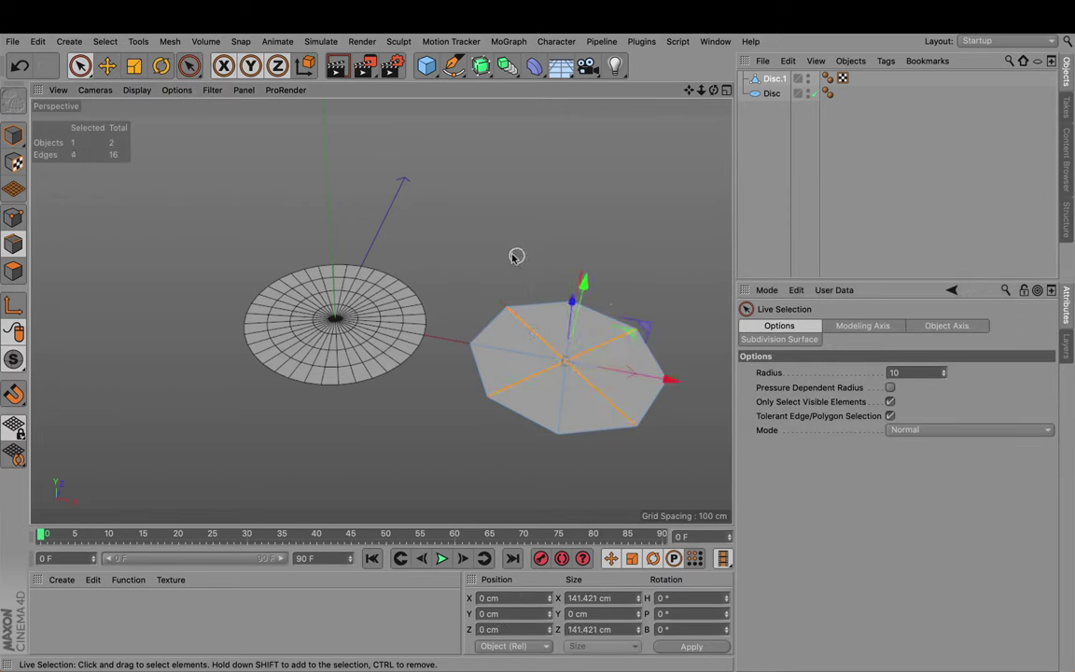
key("Delete")
Step: Place the edited disc inside a Subdivision Surface and compare its mesh with the first disc
left_click(481, 66, "alt")
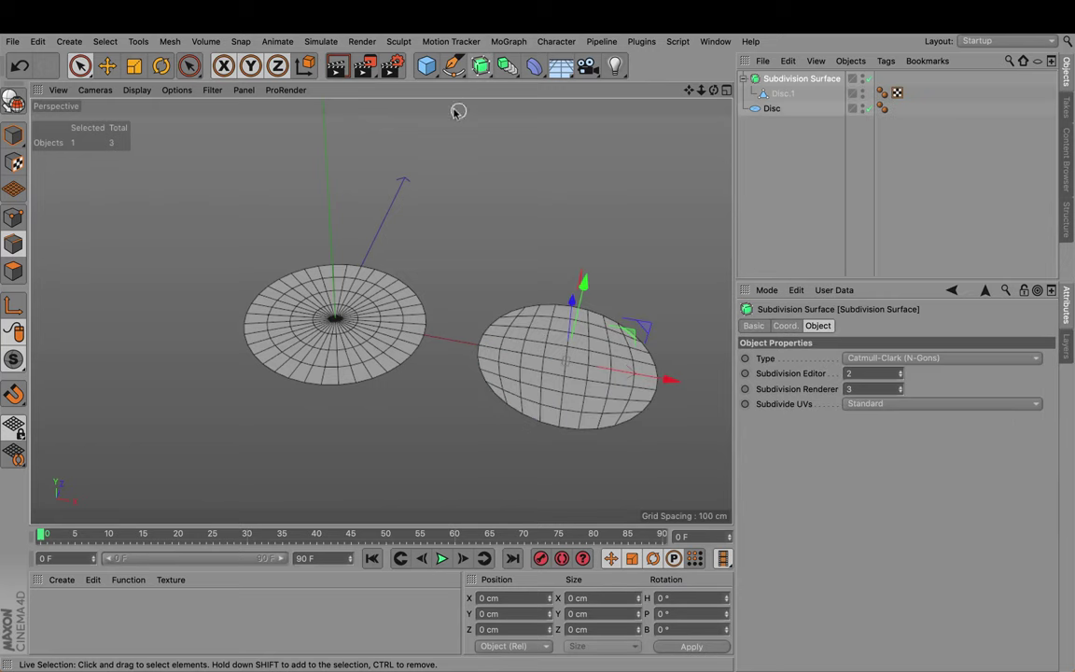
left_click_drag(420, 361, 486, 341, "alt")
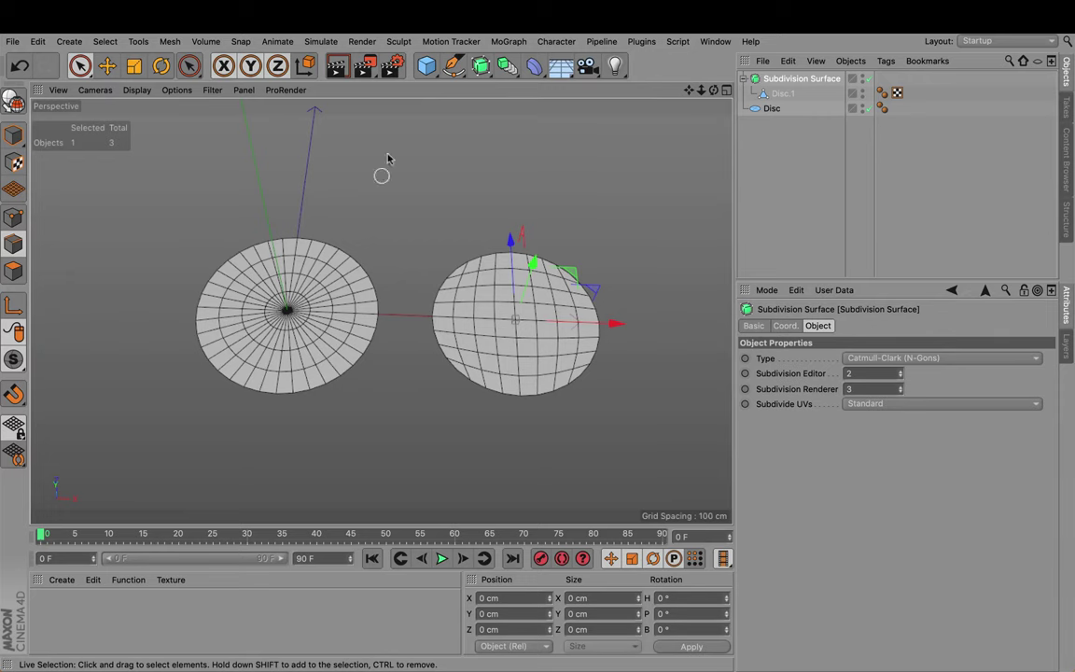
Step: Add a cylinder primitive at the origin, examine its cap mesh, and delete the cylinder
left_click_drag(425, 65, 736, 84)
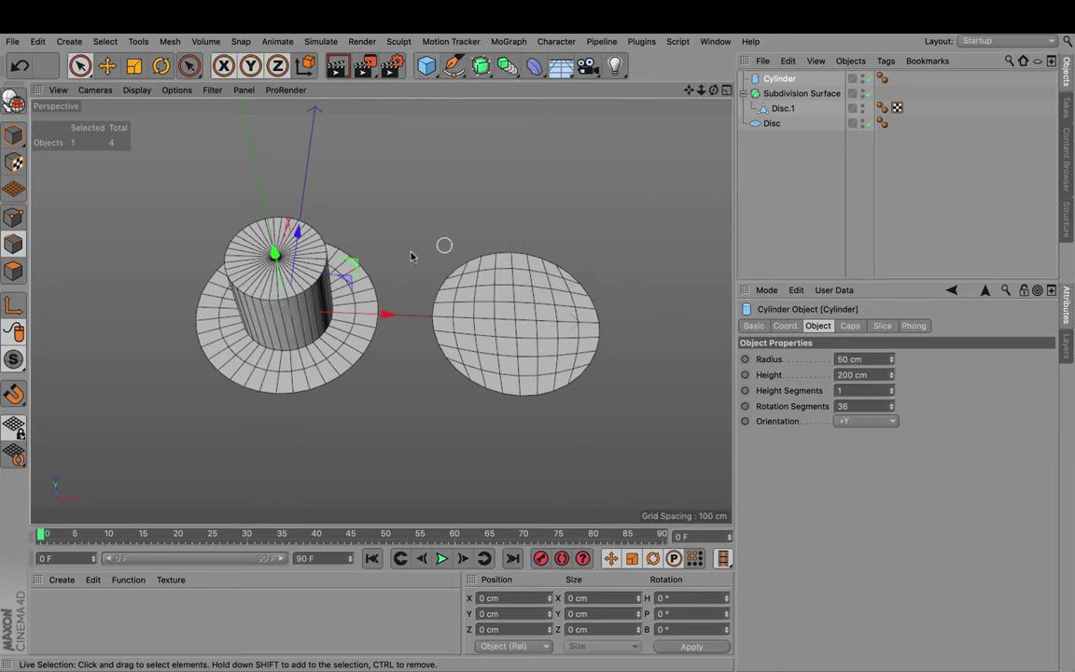
scroll(278, 250, "up", 5)
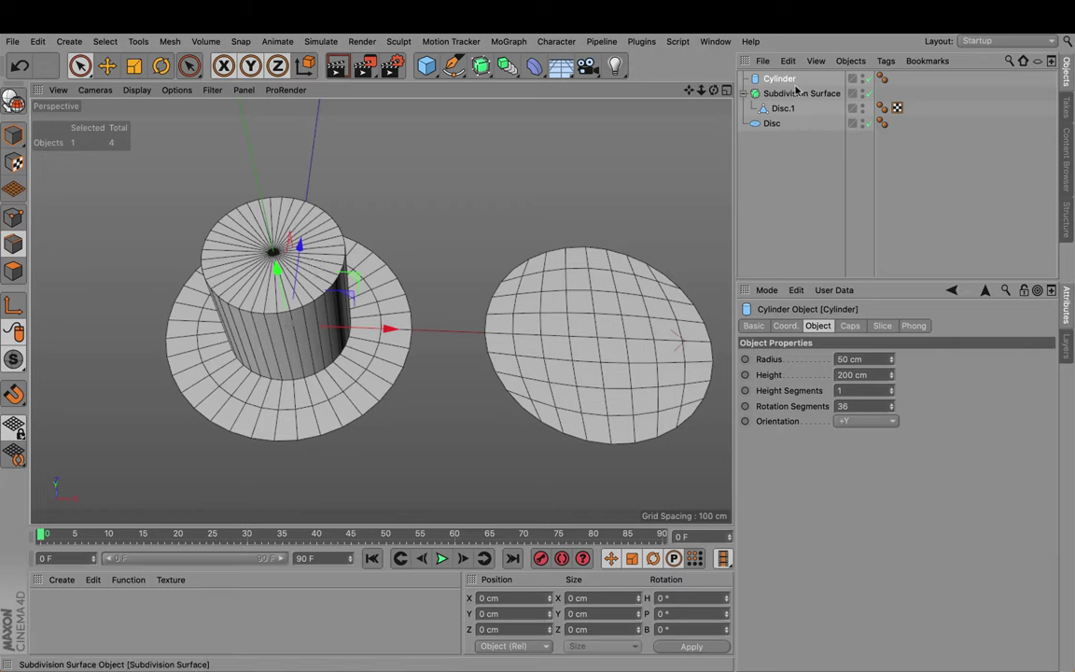
key("Delete")
scroll(501, 235, "down", 2)
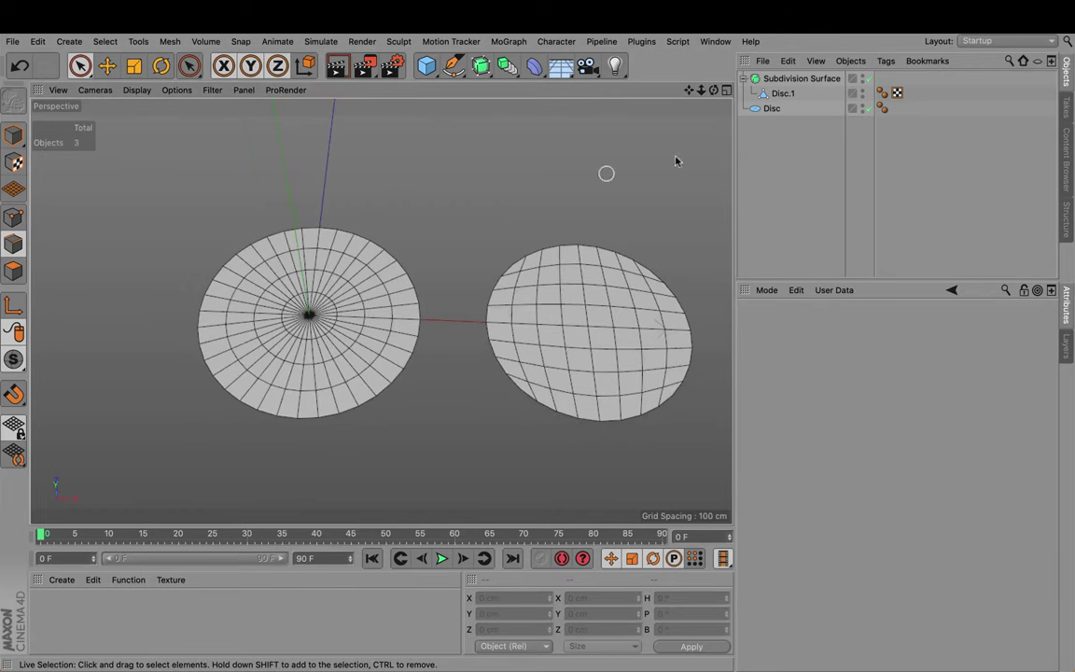
Step: Clear all objects from the scene and add a polygon primitive with 2 segments
left_click_drag(830, 166, 752, 77)
key("Delete")
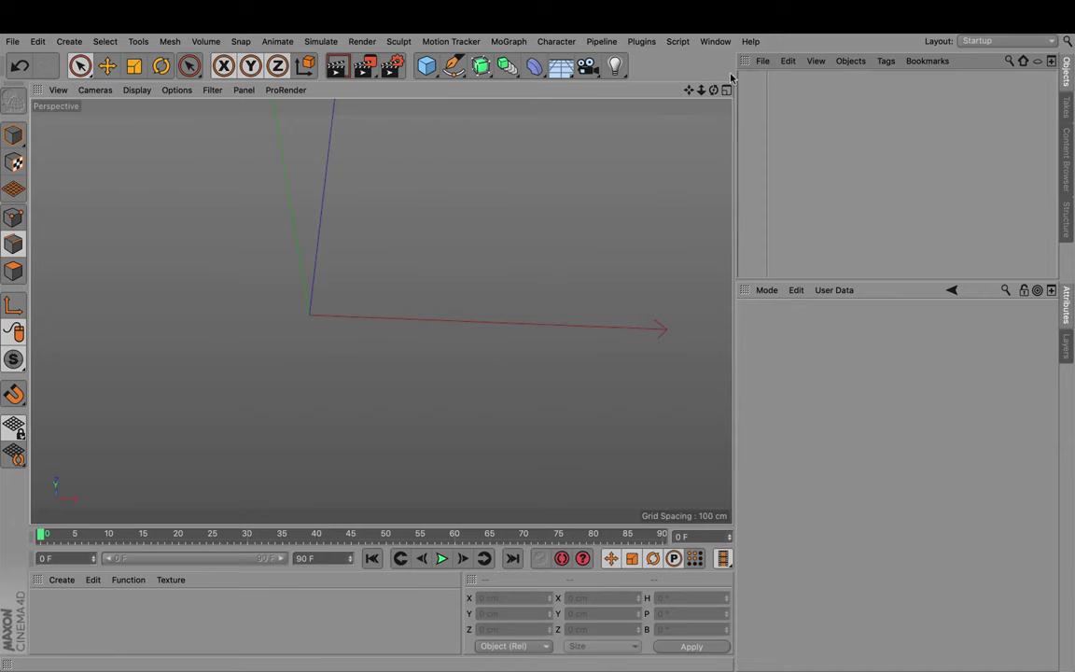
left_click_drag(426, 66, 625, 117)
scroll(335, 305, "up", 5)
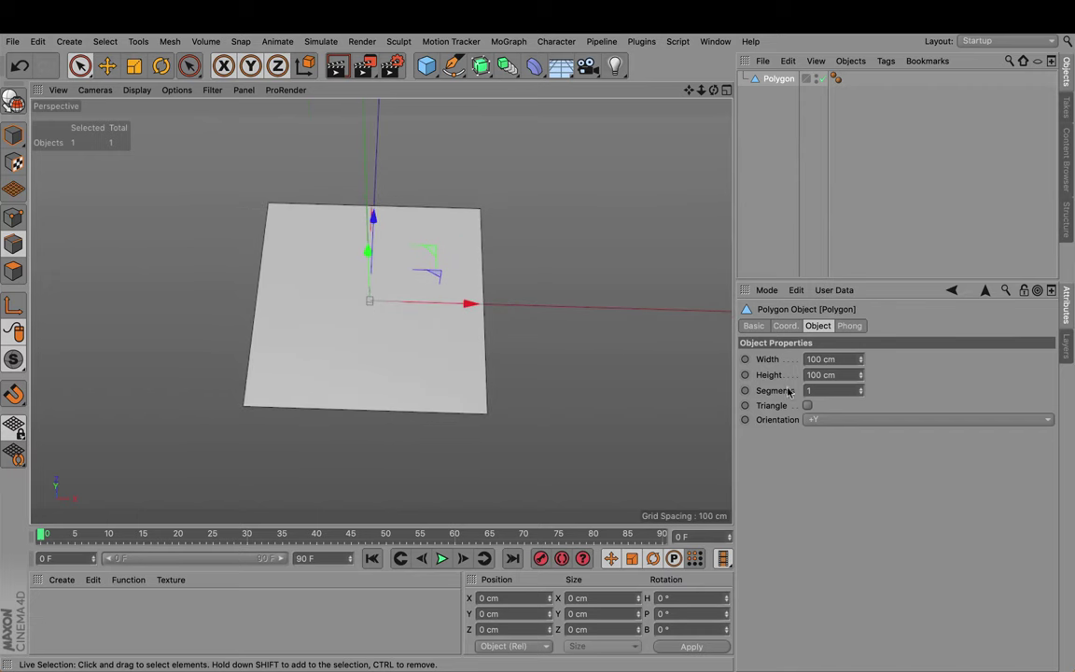
left_click(858, 389)
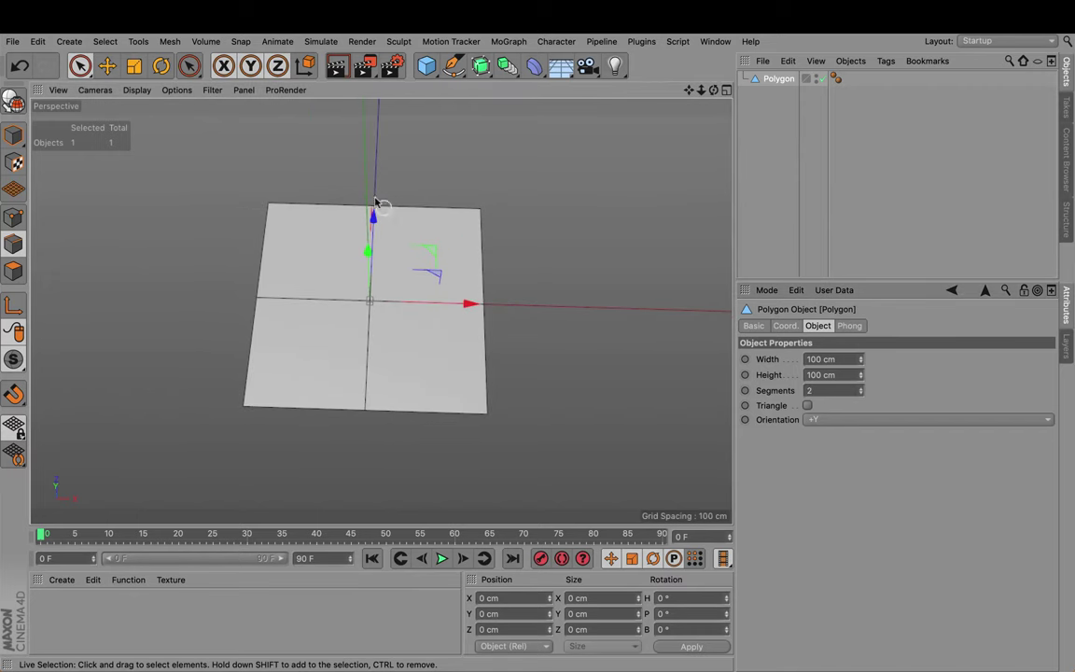
Step: Make the polygon editable and select its outer boundary edges using Loop Selection with Select Boundary Loop enabled
left_click_drag(415, 297, 382, 315, "alt")
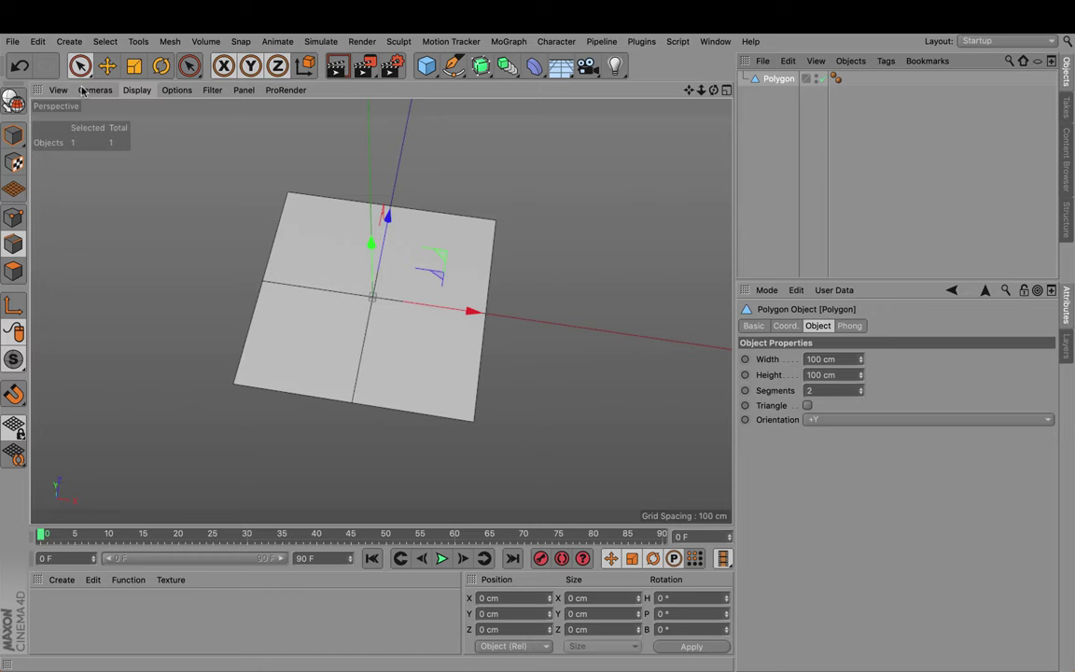
left_click(13, 101)
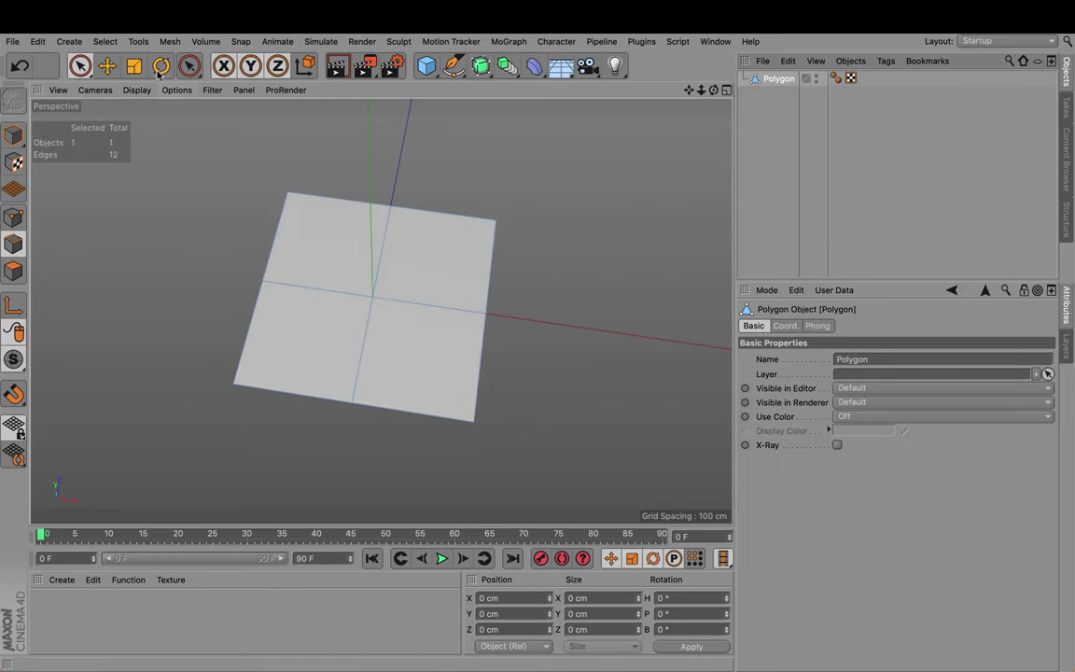
left_click(106, 41)
left_click(154, 147)
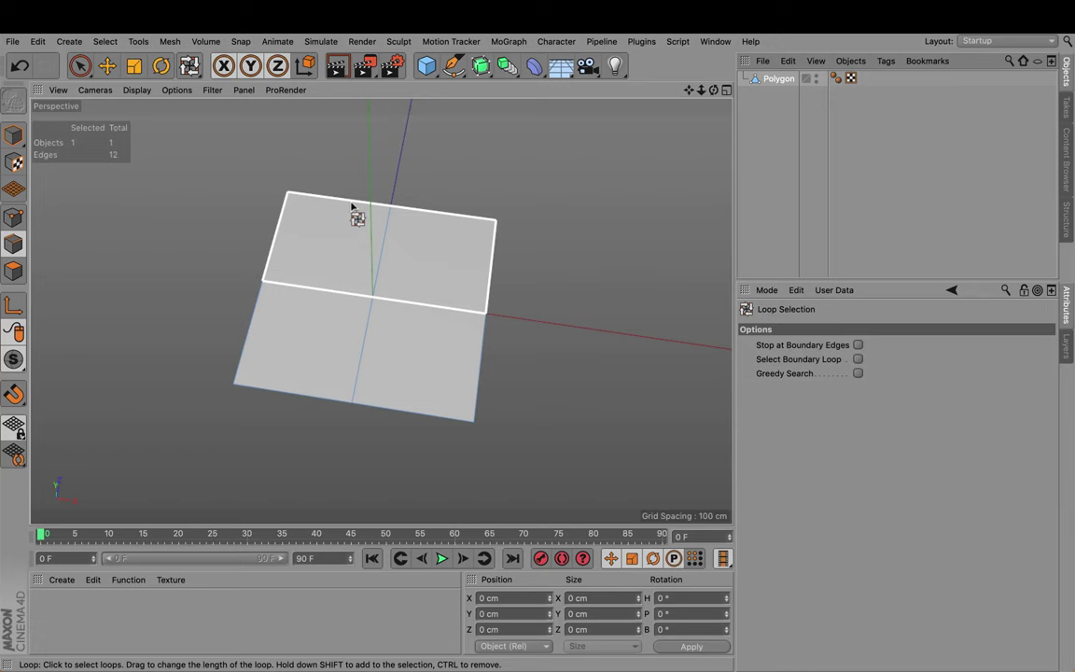
left_click(858, 359)
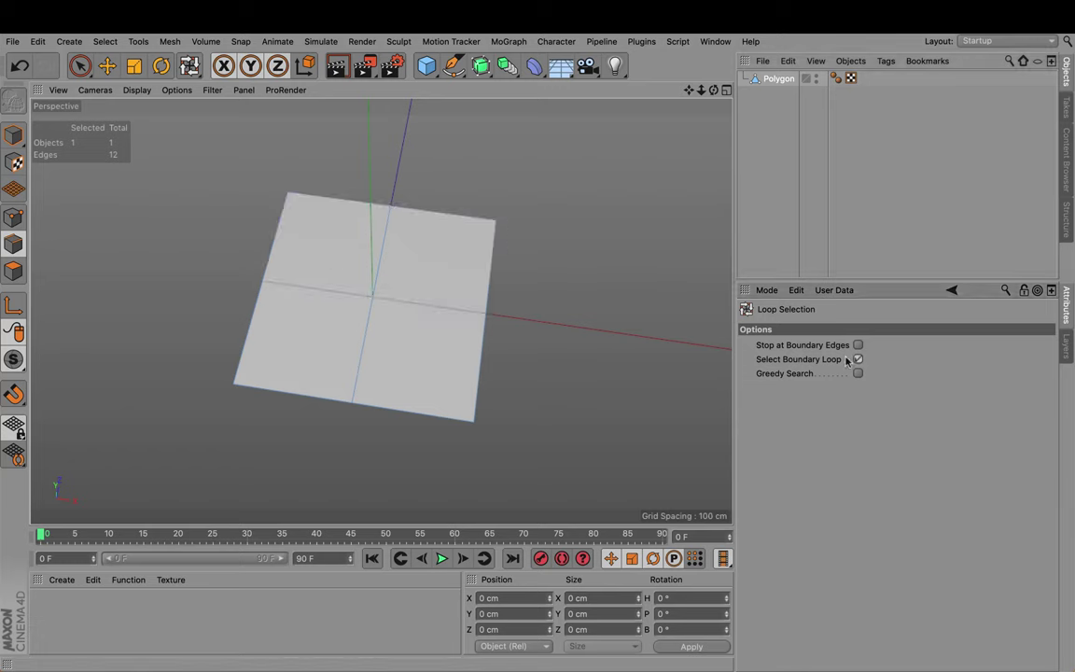
left_click(448, 241)
Step: Bevel the selected boundary edges with a 5 cm offset, using the Solid bevel mode
right_click(611, 193)
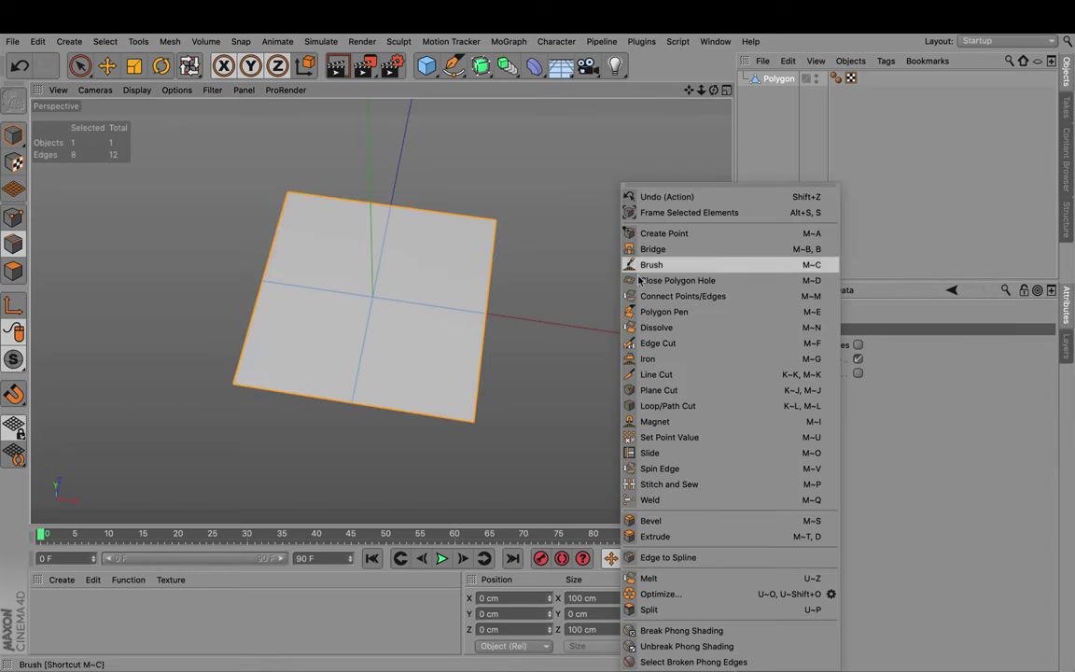
left_click(669, 526)
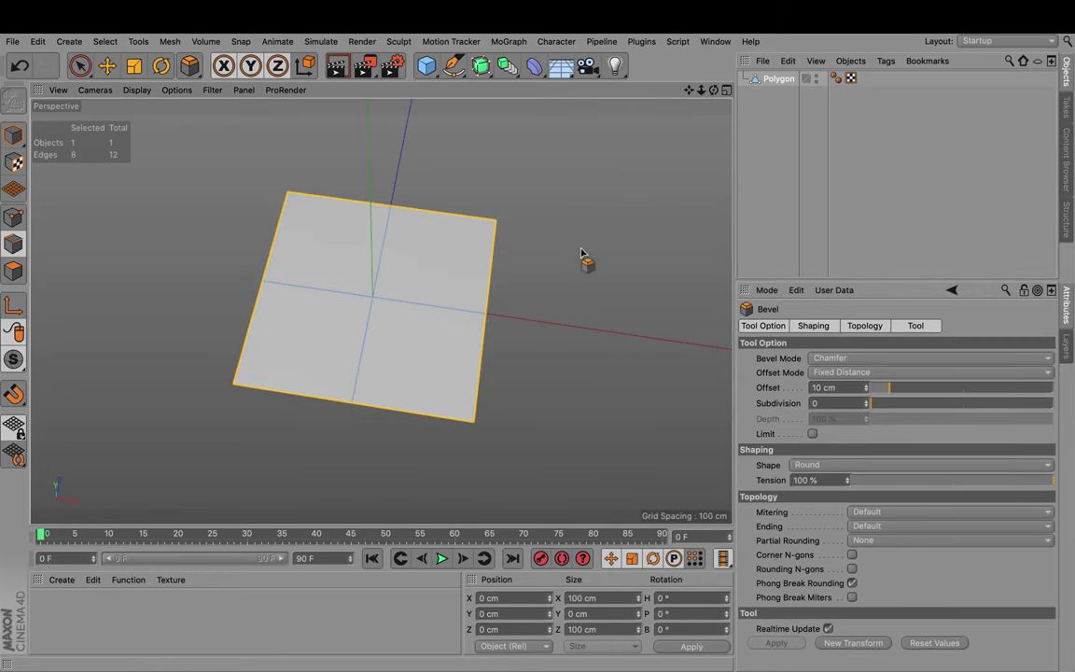
left_click_drag(581, 253, 705, 281)
left_click(829, 358)
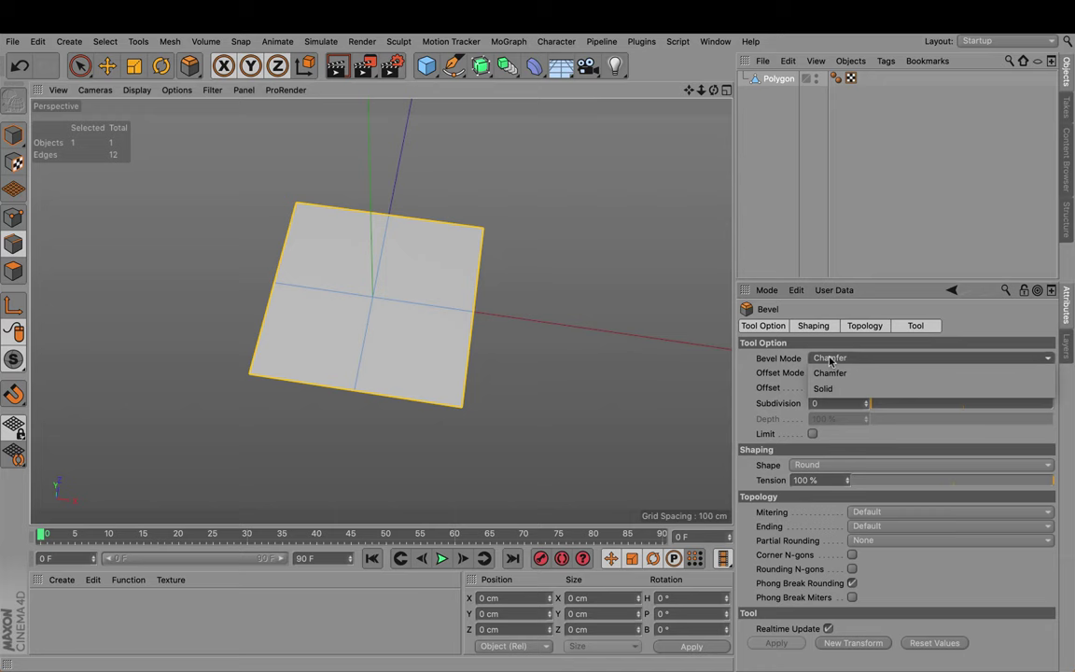
left_click(830, 388)
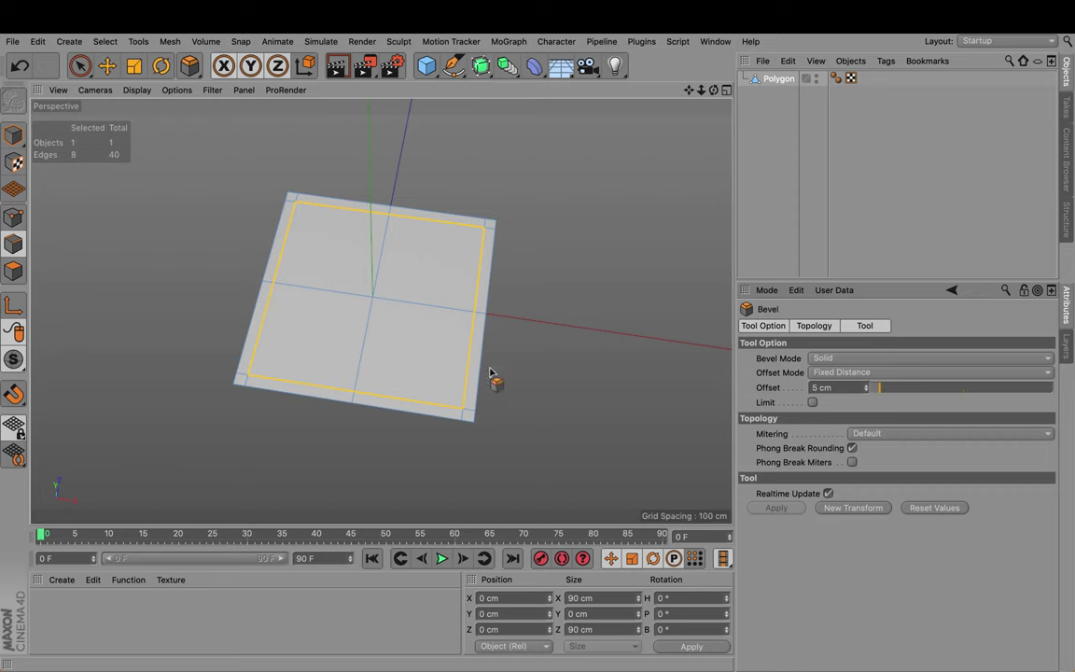
Step: Convert the inner edge loop selection into a selection of the four inner polygons
scroll(489, 377, "up", 5)
scroll(457, 410, "down", 4)
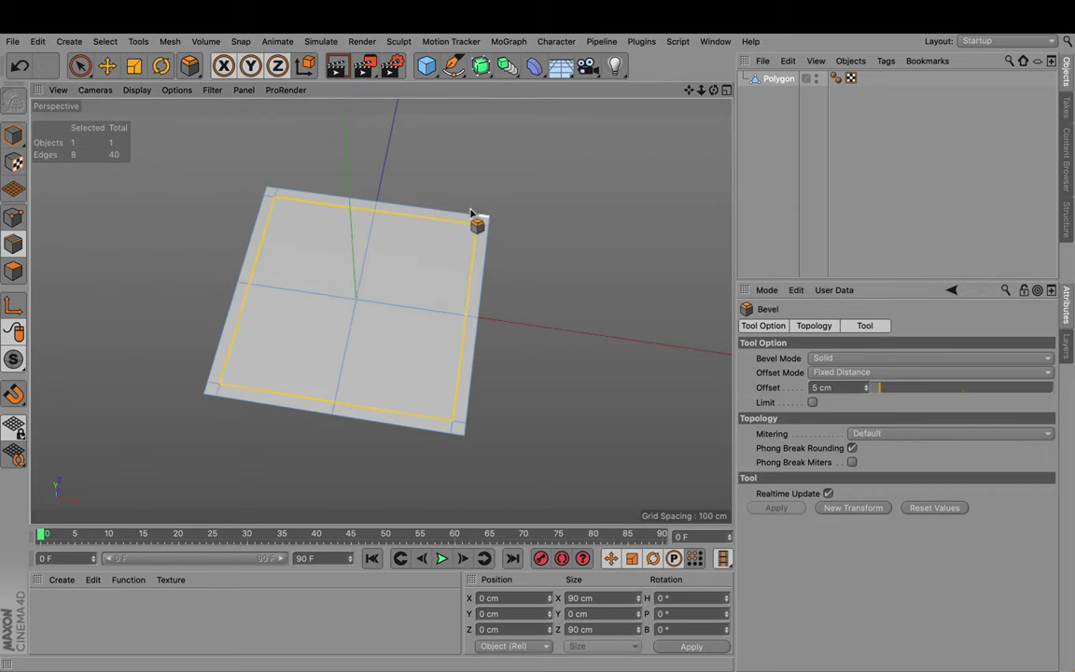
left_click(13, 271, "ctrl")
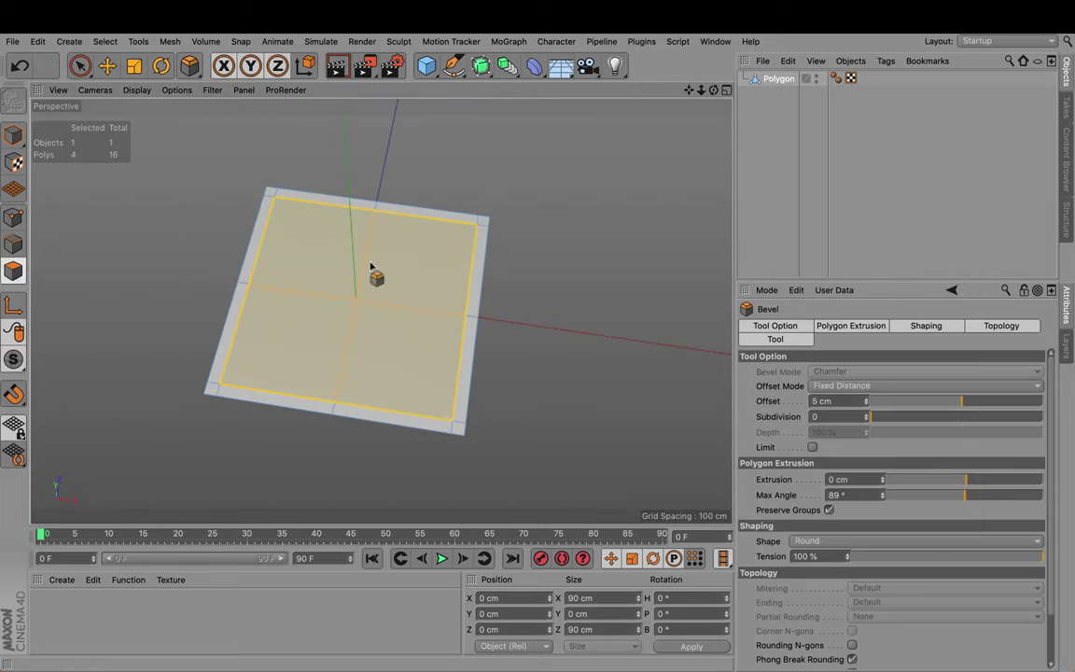
Step: Check the plane's polygon loops in both directions using Loop Selection with Select Boundary Loop disabled
key("u")
key("l")
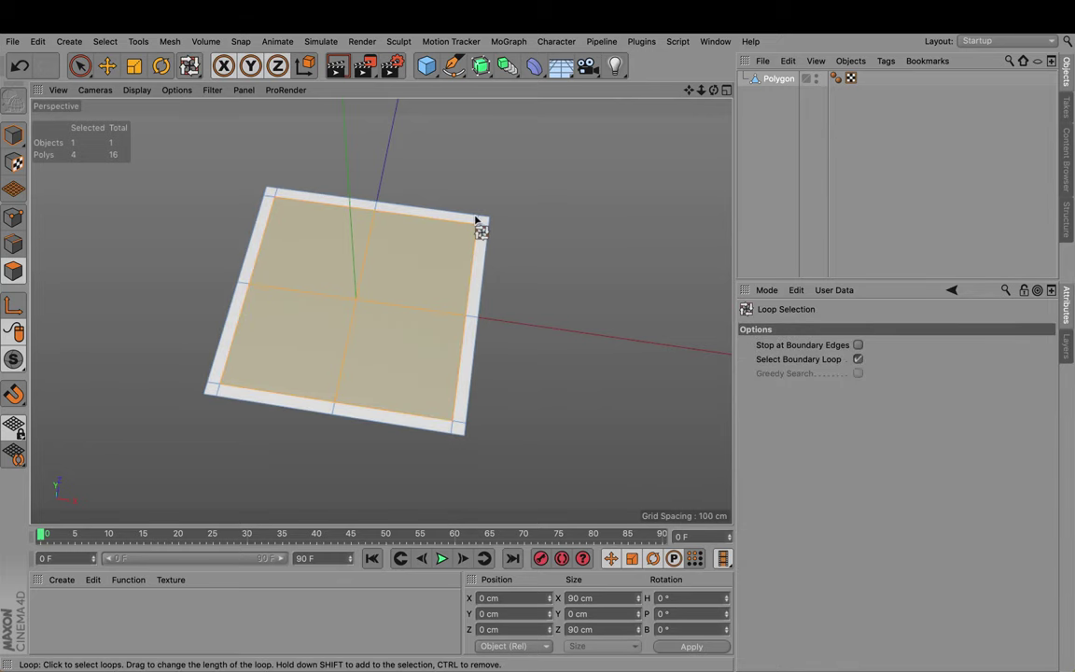
left_click(857, 359)
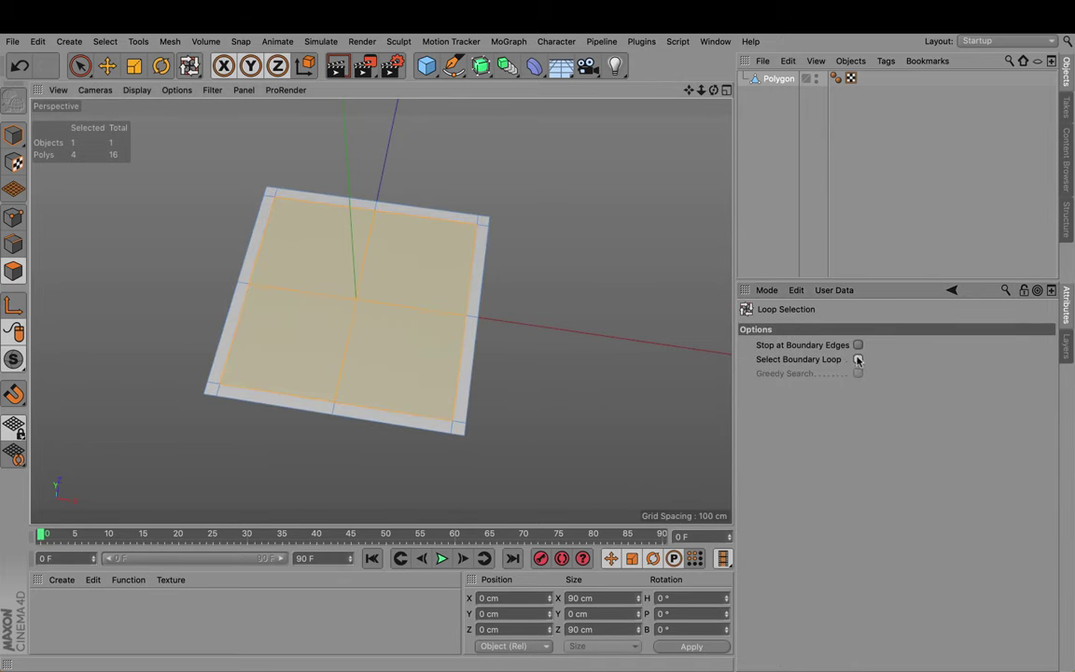
left_click(480, 225)
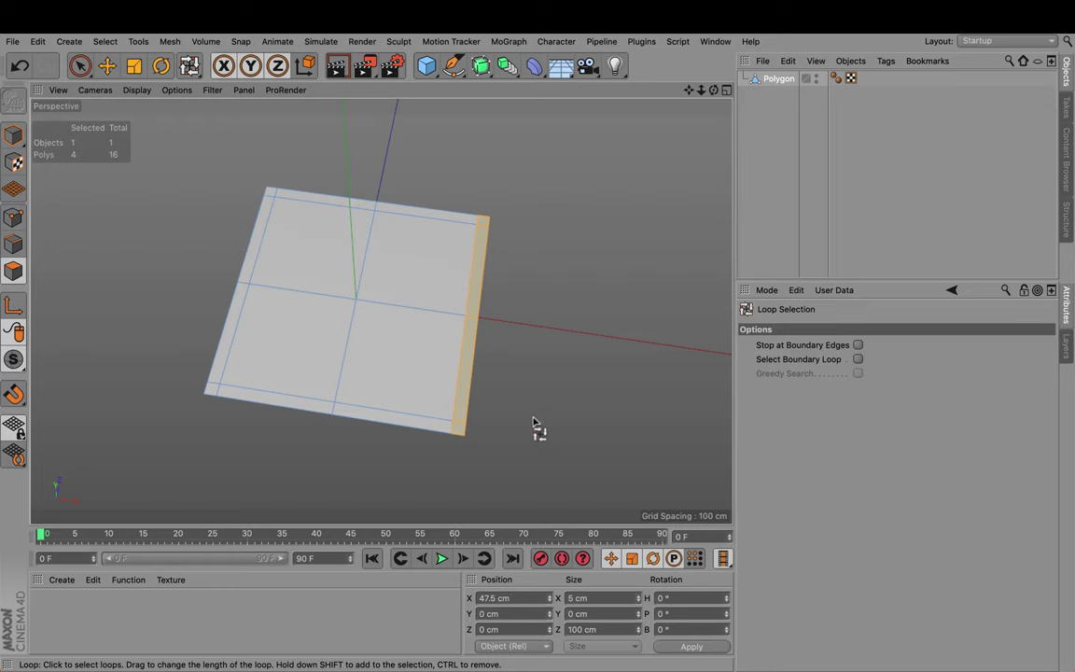
left_click(326, 411)
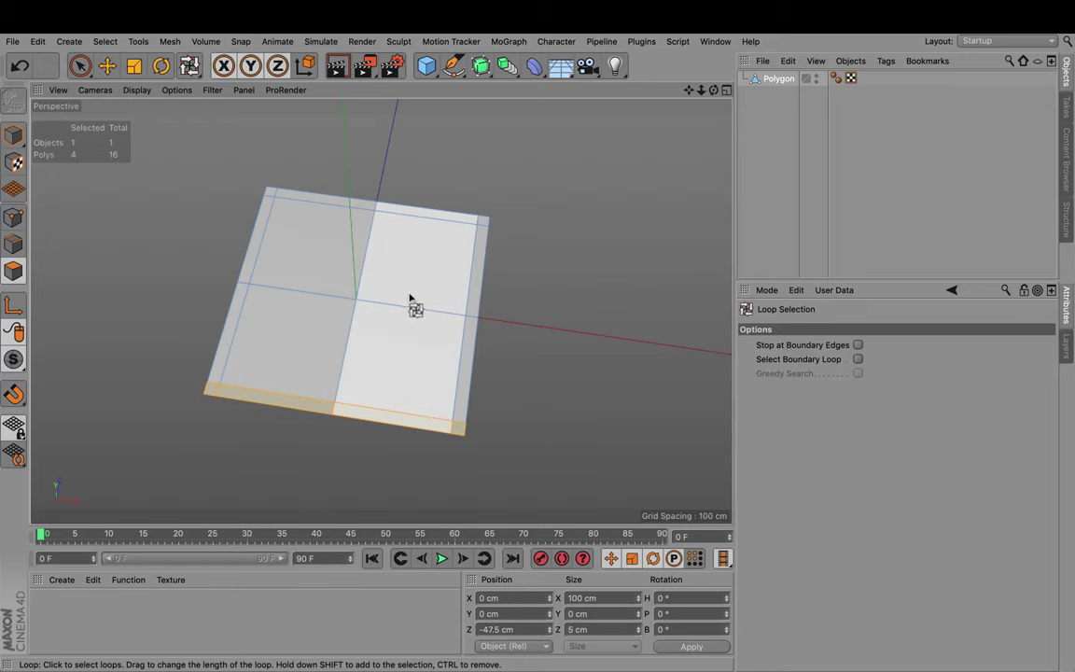
left_click(367, 343)
left_click(264, 254)
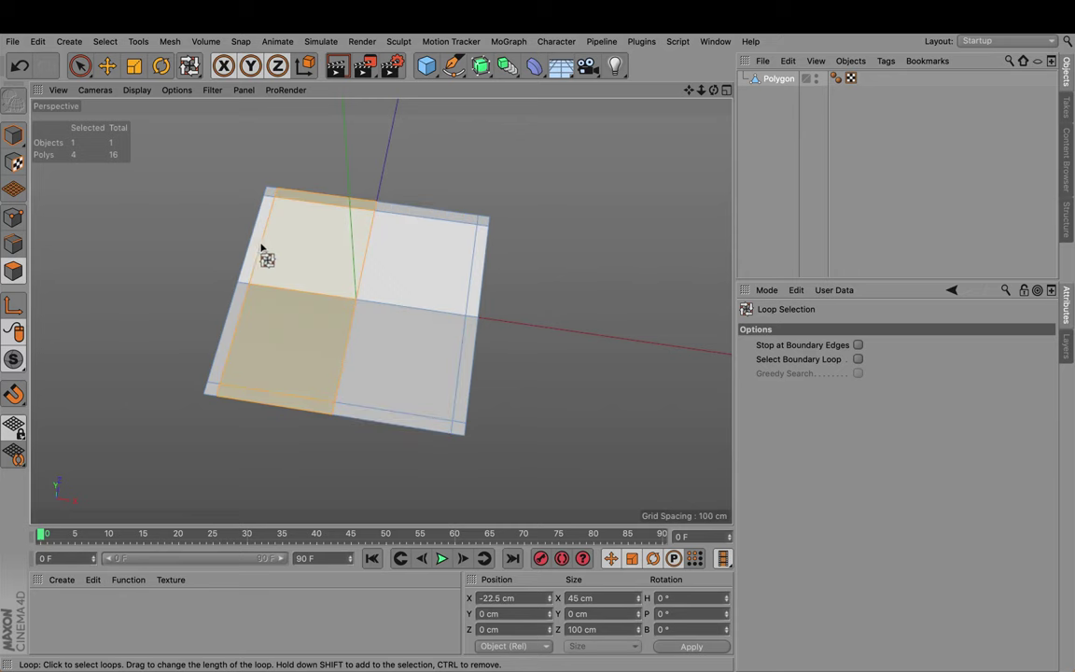
left_click(267, 248)
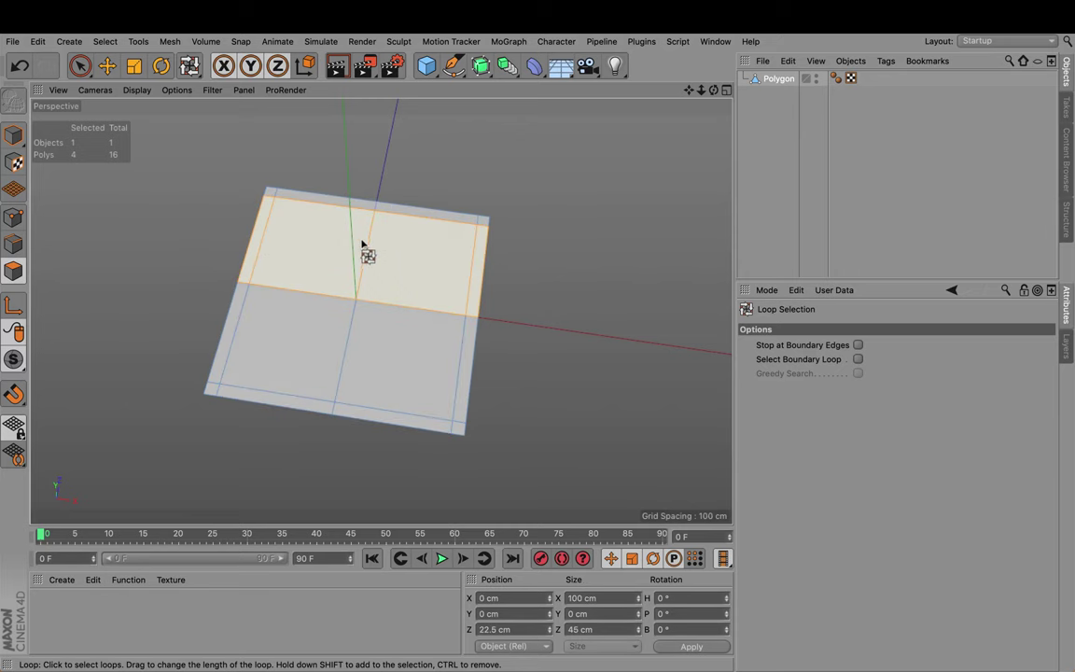
left_click(371, 207)
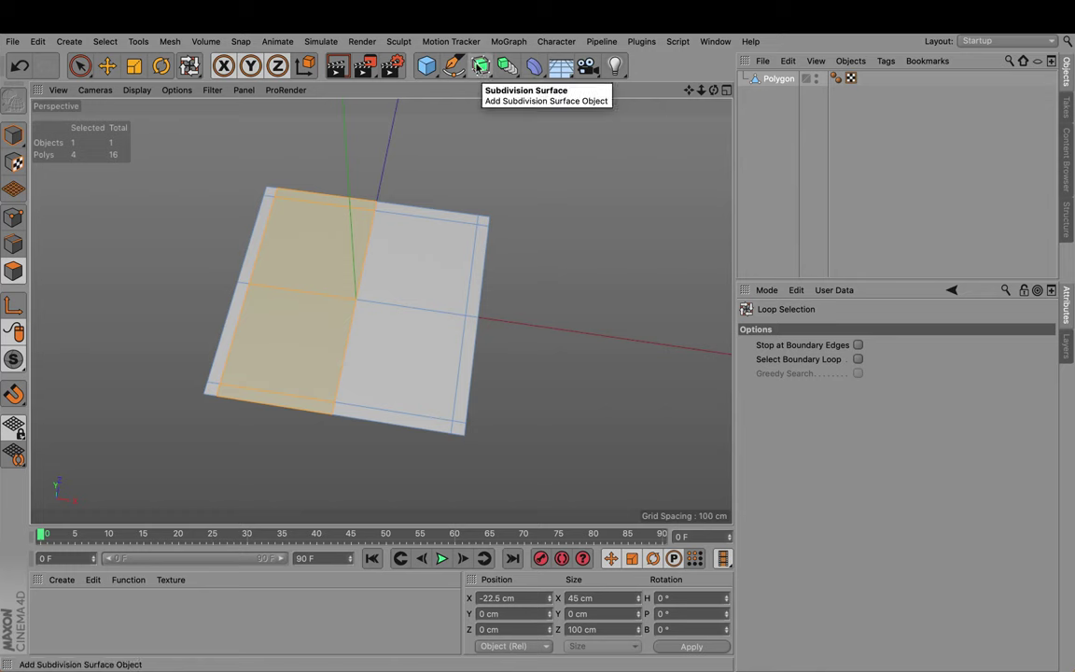
Step: Place the polygon plane under a Subdivision Surface and hide the generator in the viewport
left_click(479, 65, "alt")
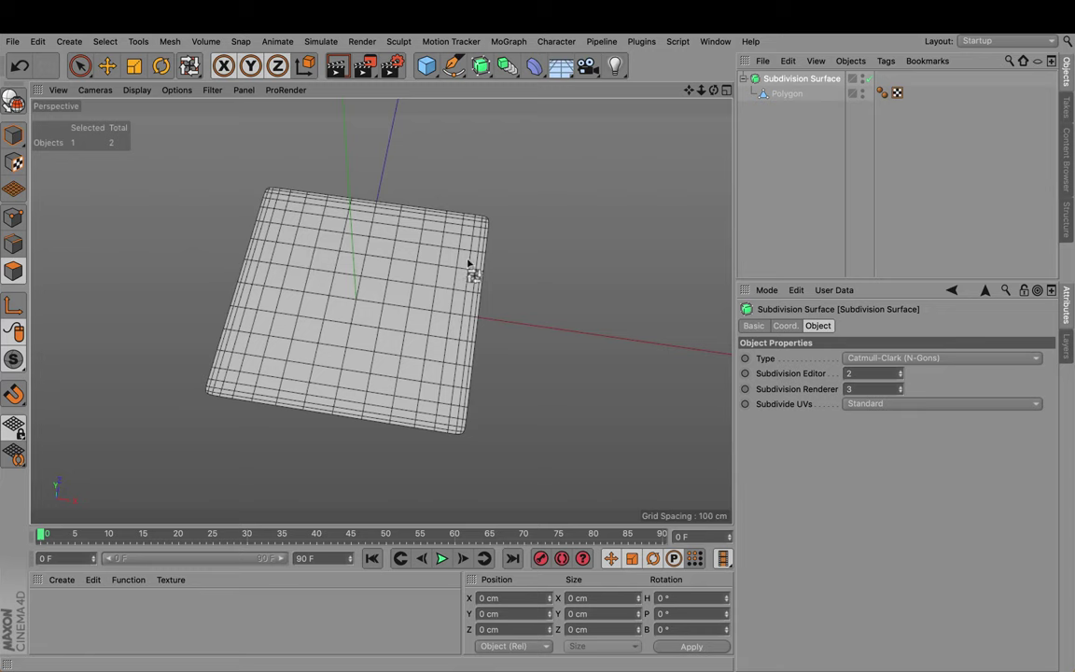
left_click(866, 80)
left_click(865, 79)
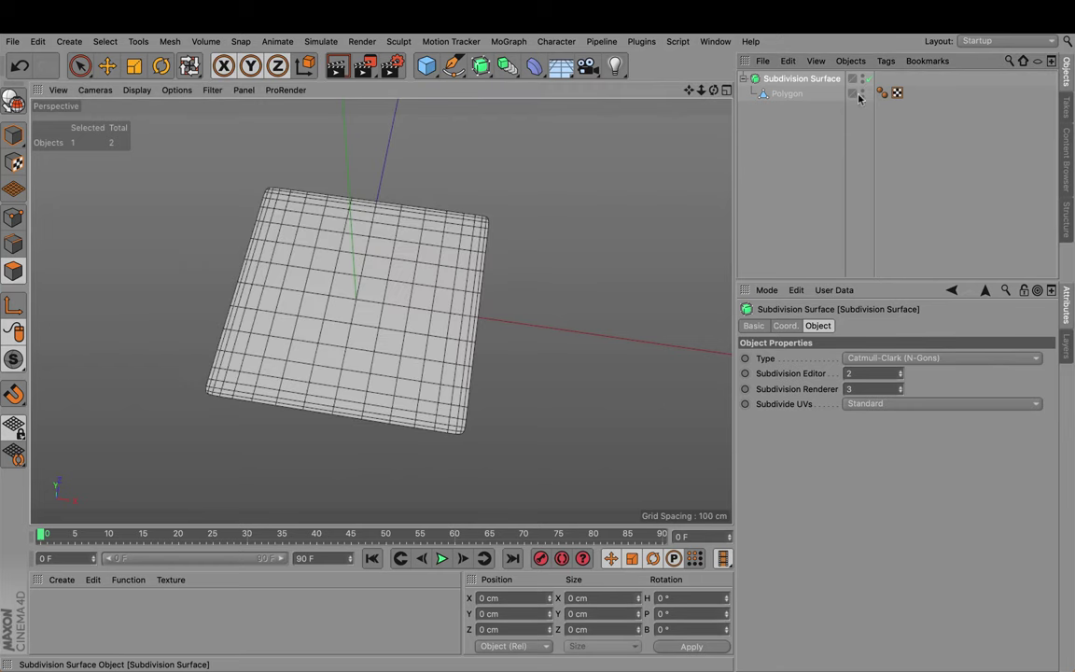
left_click(810, 86)
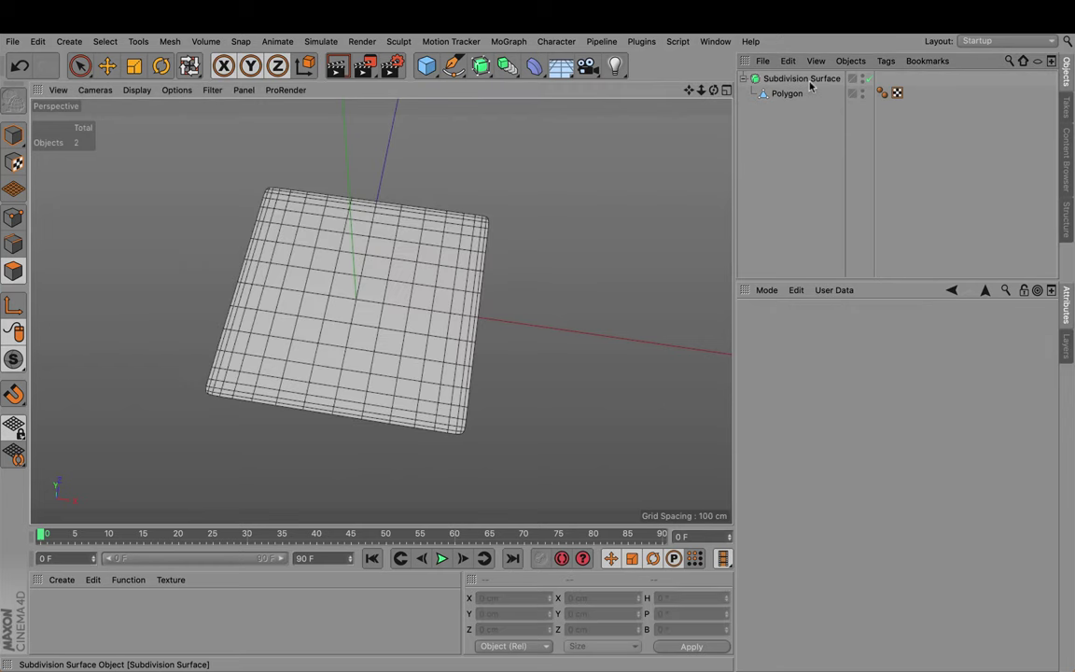
left_click(859, 78)
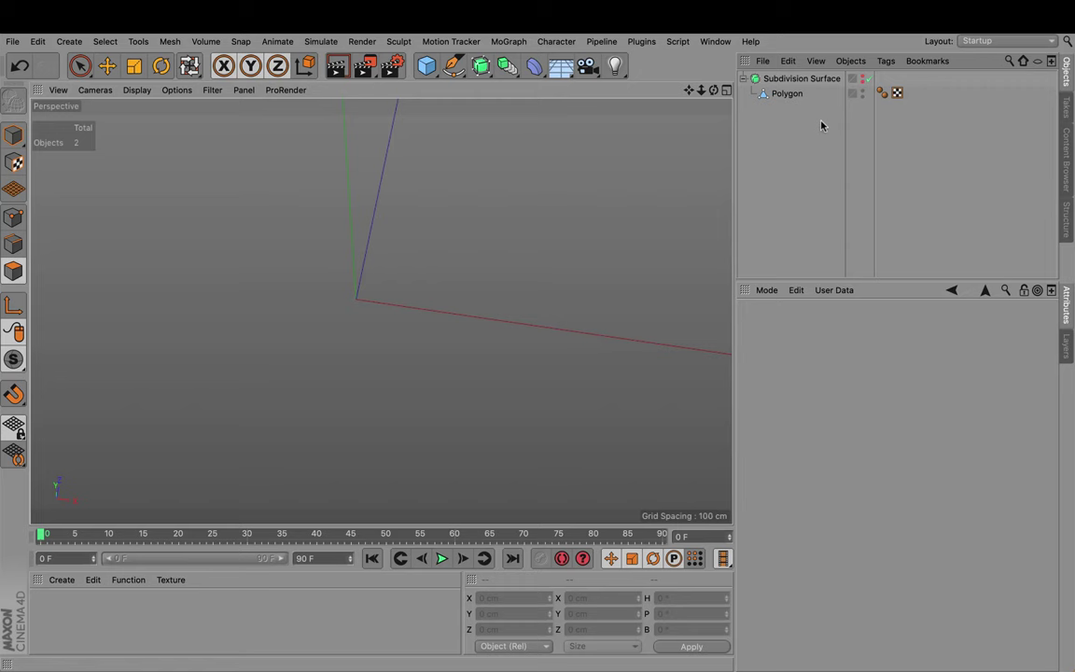
Step: Add a cube primitive and shrink it to a box about 70 cm in Y and 113 cm in Z
left_click(430, 68)
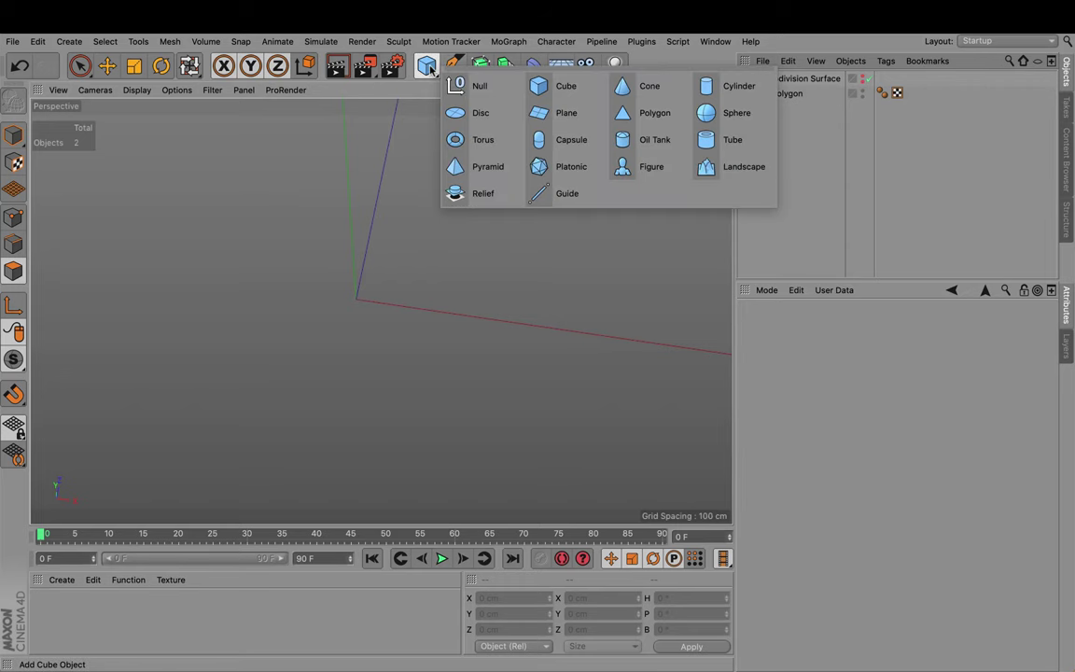
left_click(560, 87)
scroll(410, 282, "down", 6)
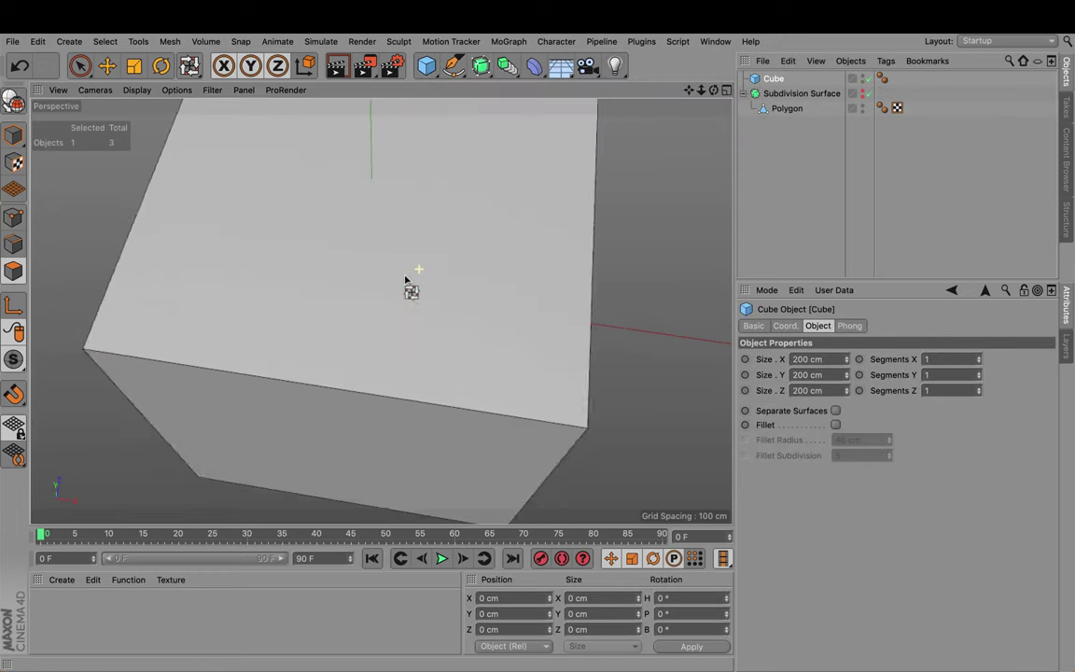
left_click_drag(713, 92, 295, 127)
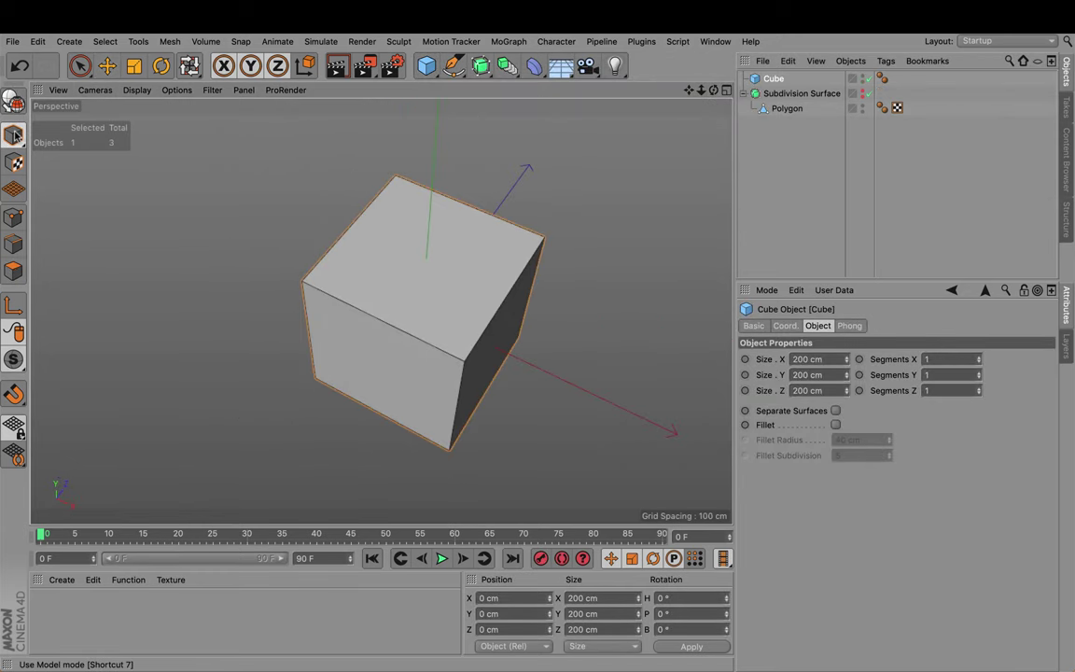
left_click(107, 66)
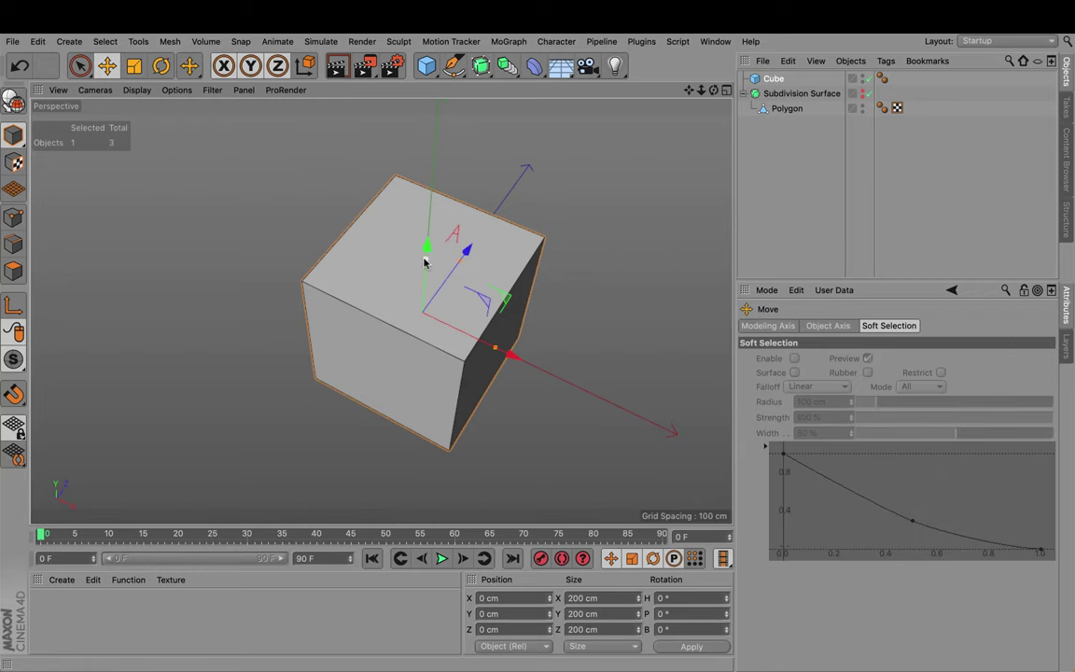
left_click_drag(424, 262, 446, 278)
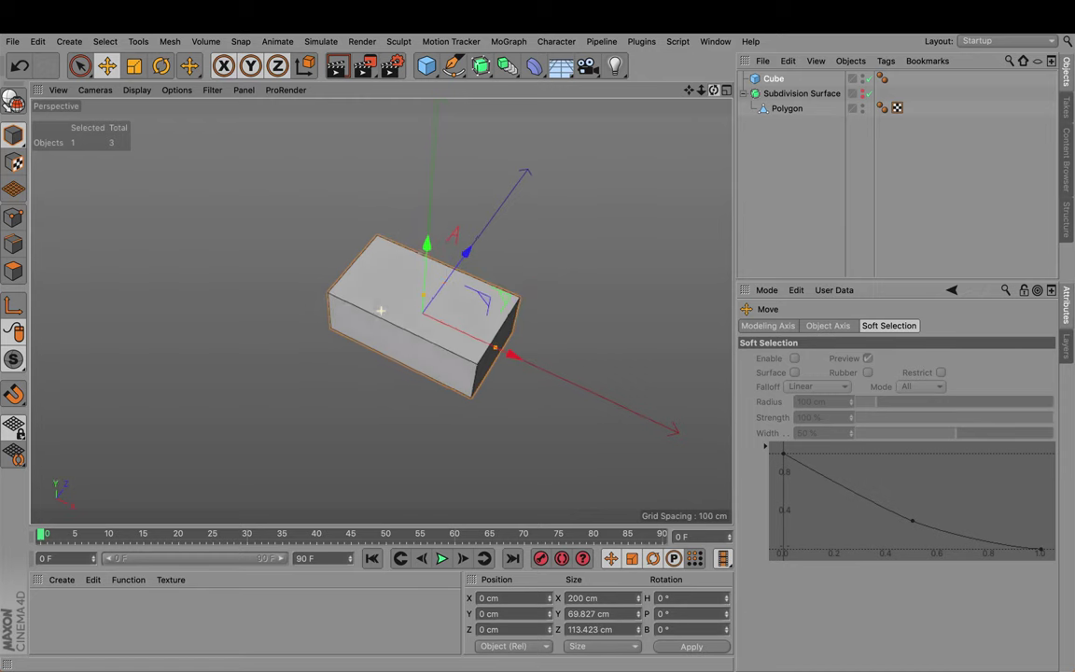
left_click_drag(578, 242, 504, 317, "alt")
scroll(489, 364, "up", 3)
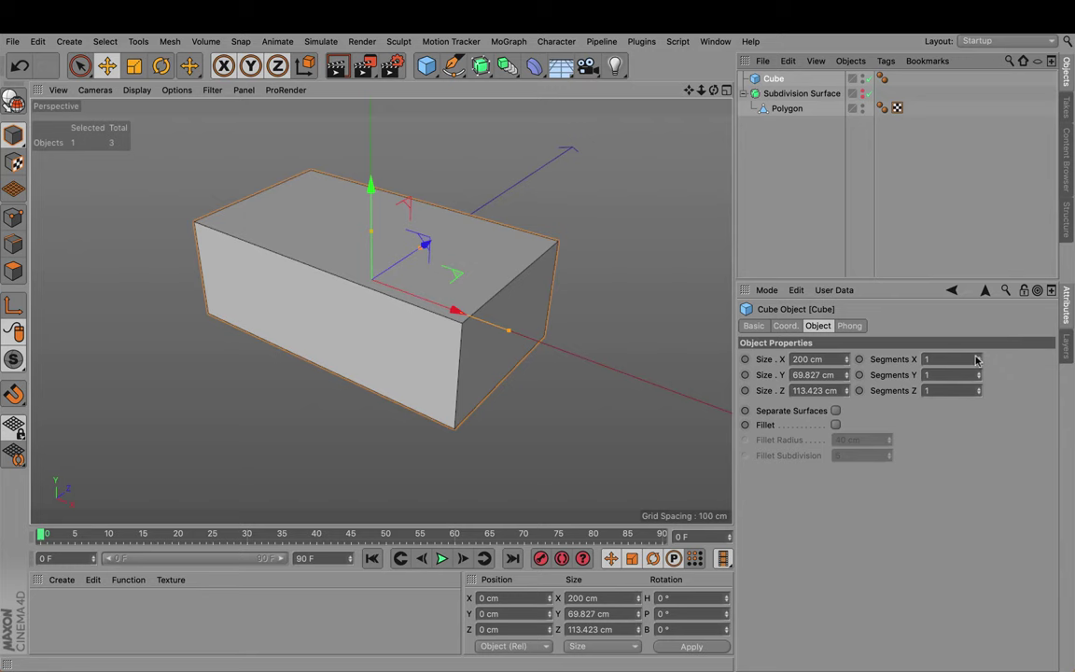
Step: Set the cube's X, Y and Z segments to 2 and make it editable
left_click(977, 358)
left_click(977, 373)
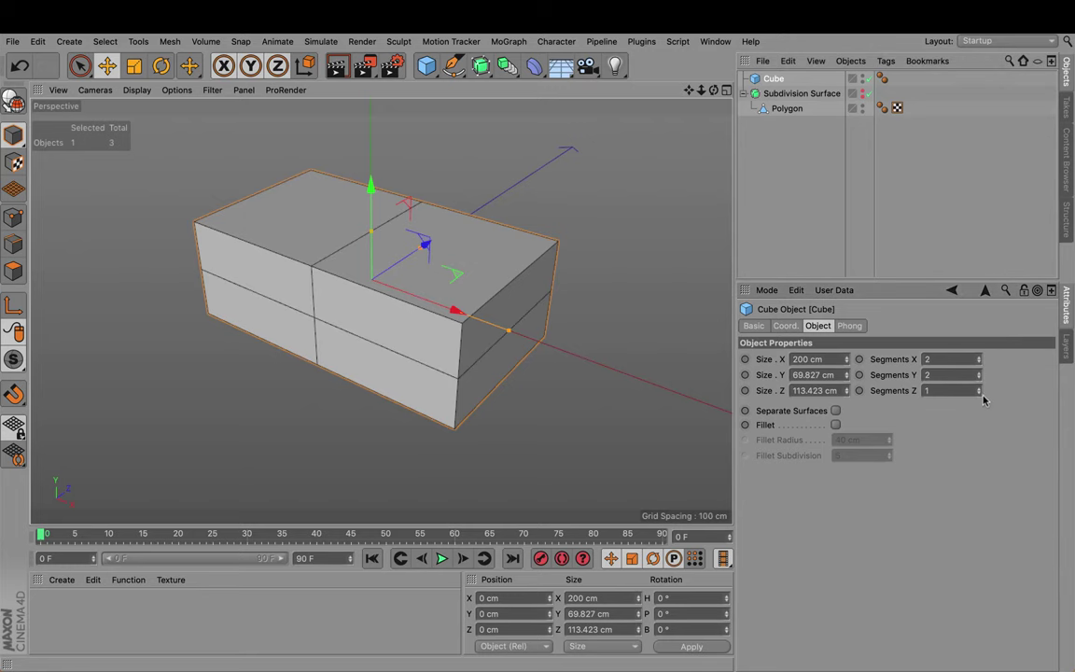
left_click(976, 389)
left_click_drag(643, 112, 527, 373, "alt")
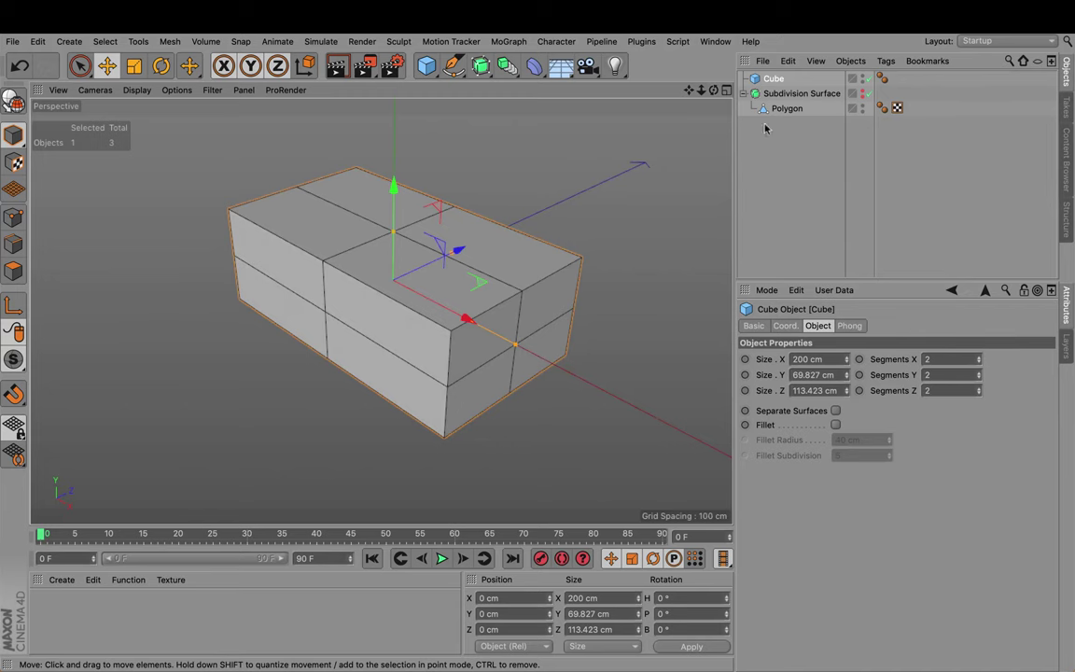
left_click(12, 99)
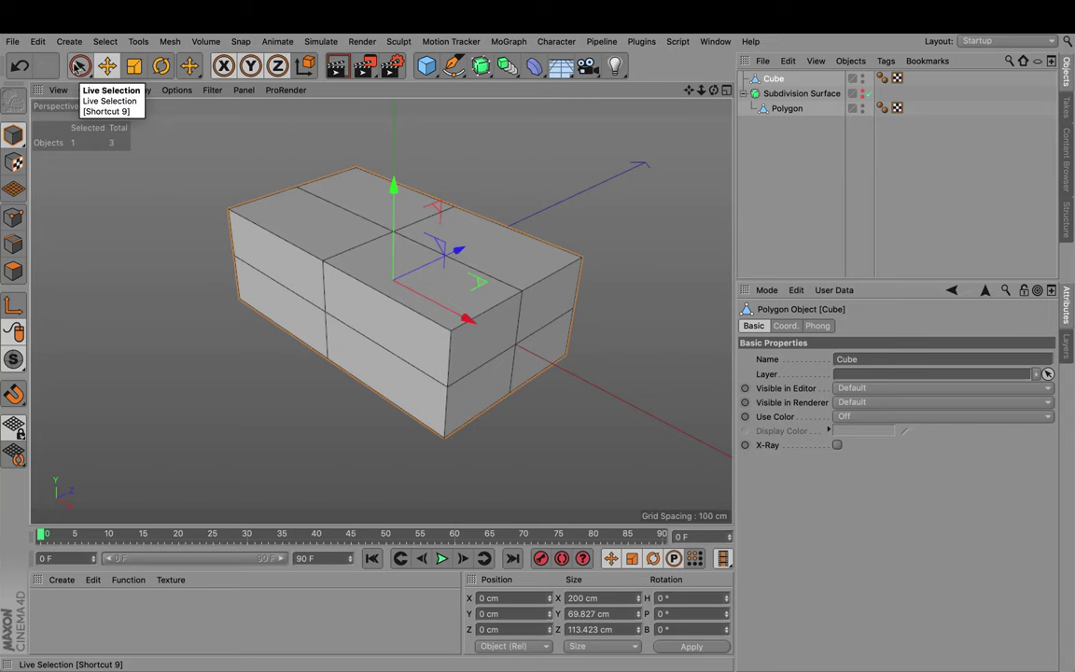
Step: Select the three middle edge loops of the cube using Loop Selection in edge mode
left_click(78, 65)
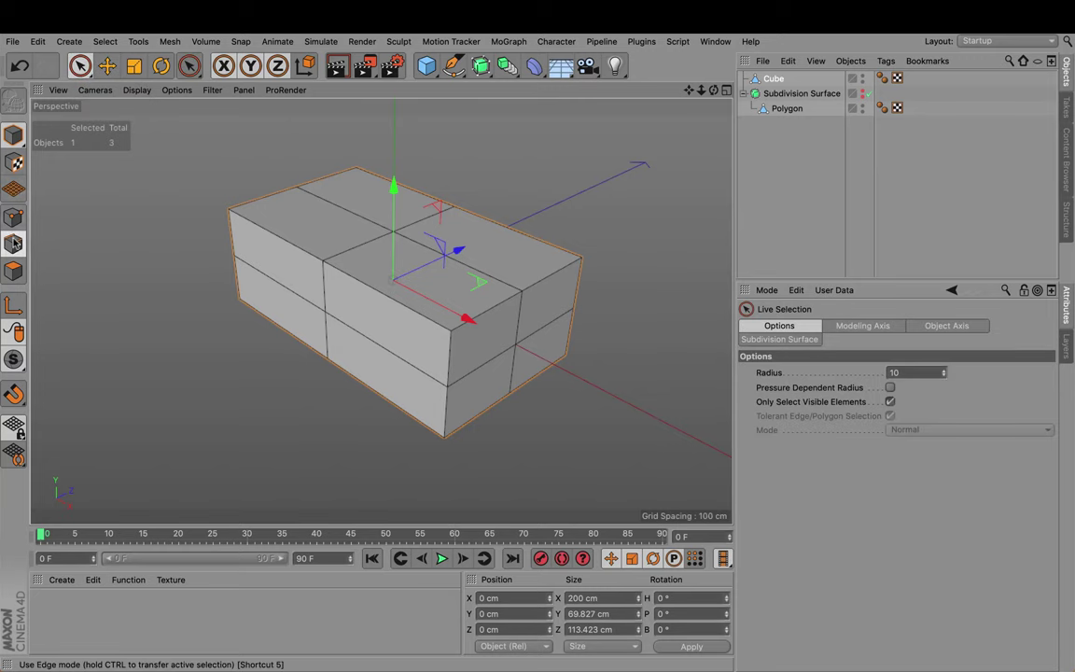
left_click(13, 217)
left_click(104, 41)
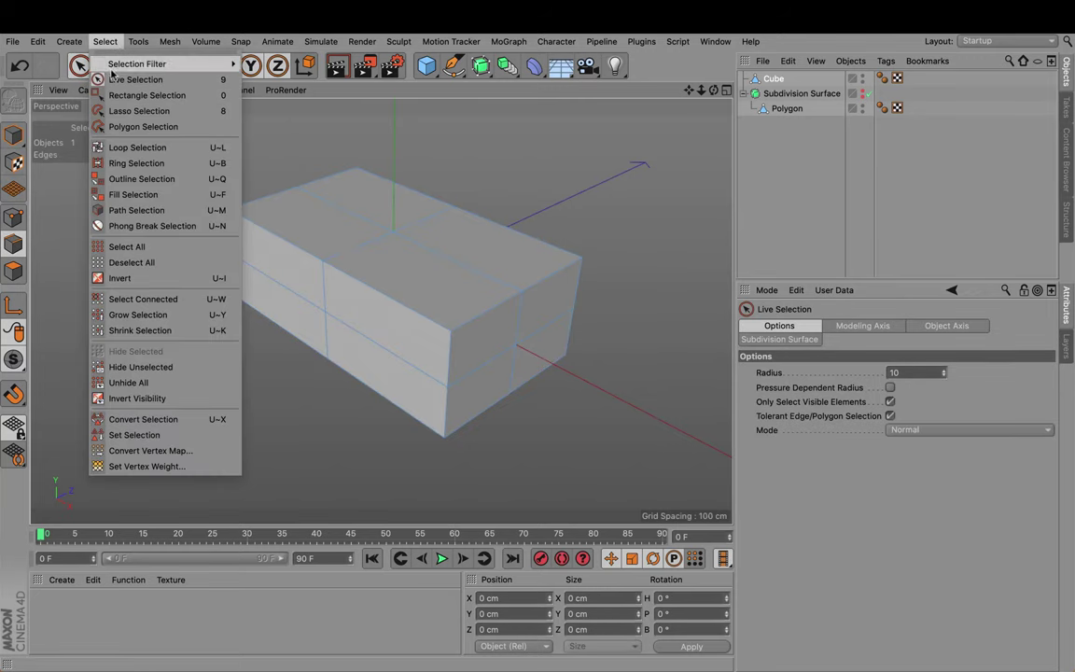
left_click(176, 150)
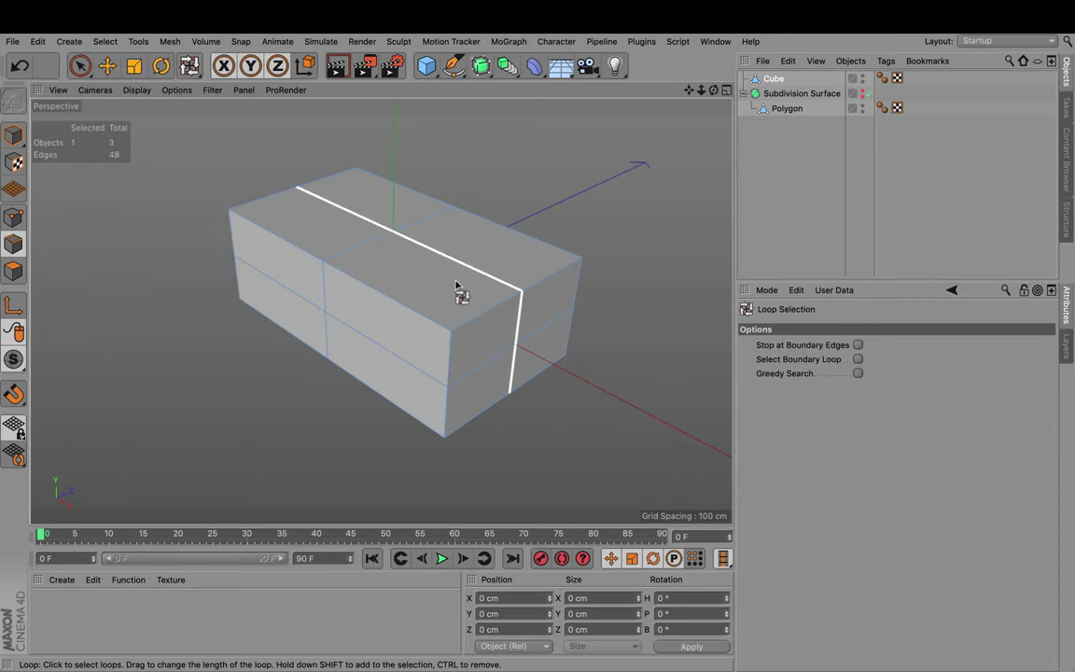
left_click(471, 288)
left_click(377, 264, "shift")
left_click(407, 345, "shift")
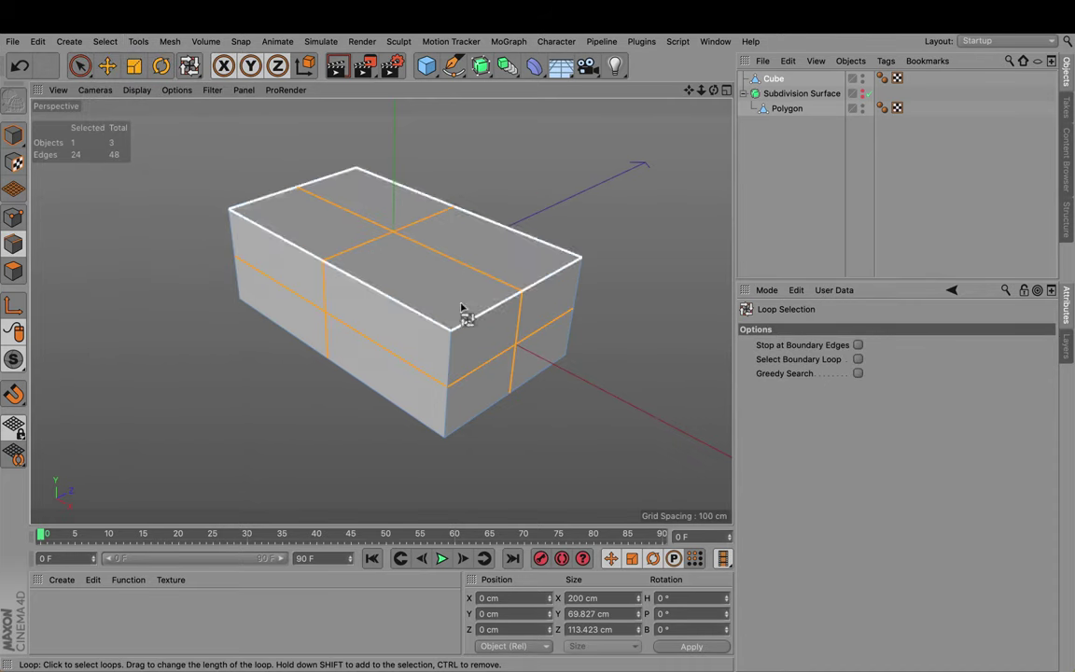
Step: Invert the edge selection to select all the cube's outer edges
right_click(560, 171)
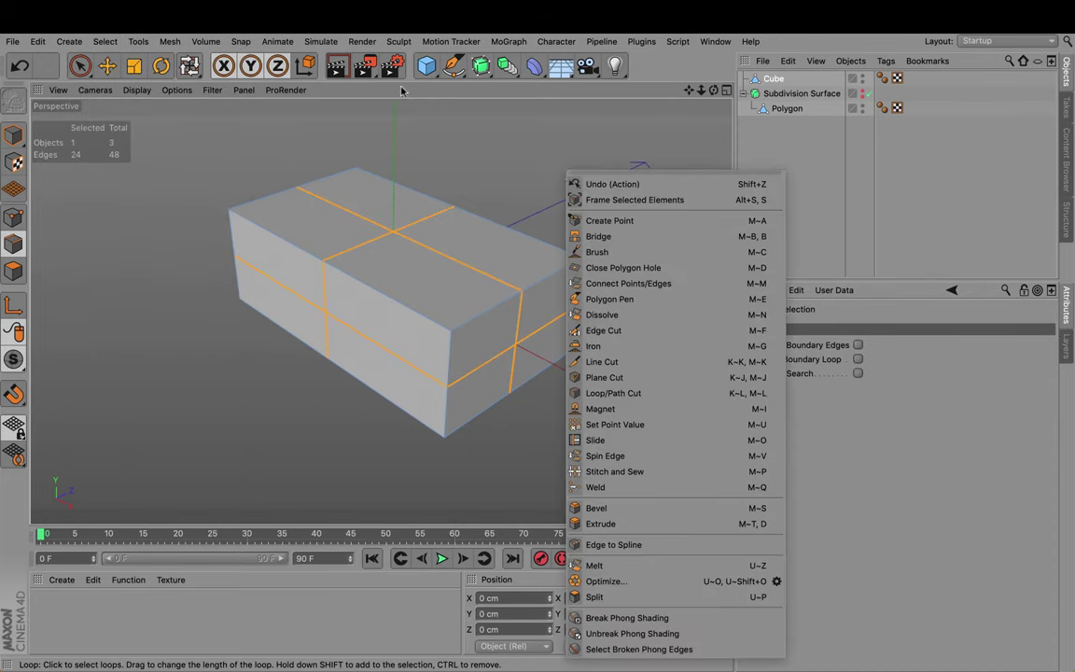
left_click(104, 41)
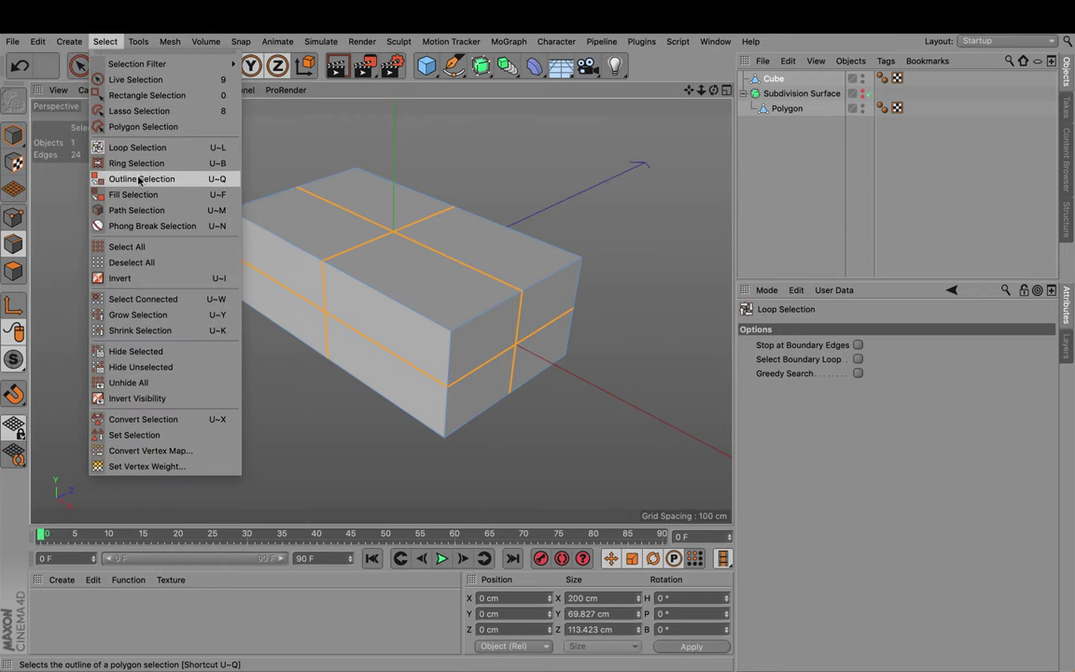
left_click(119, 278)
Step: Bevel the cube's outer edges with a 5 cm offset in Solid bevel mode
right_click(601, 154)
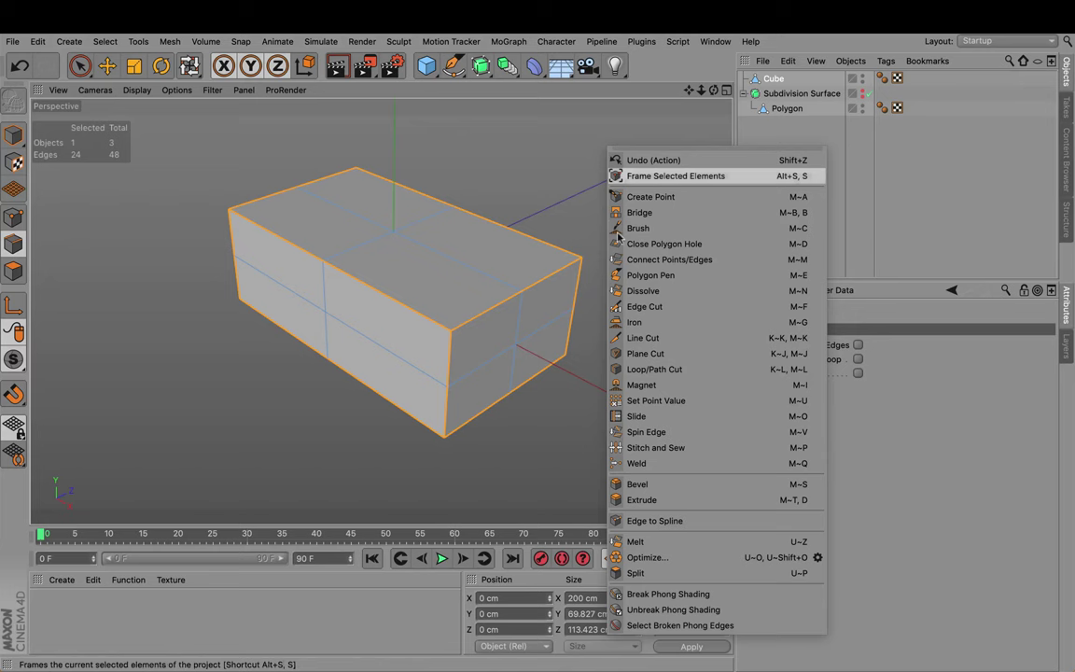
left_click(680, 479)
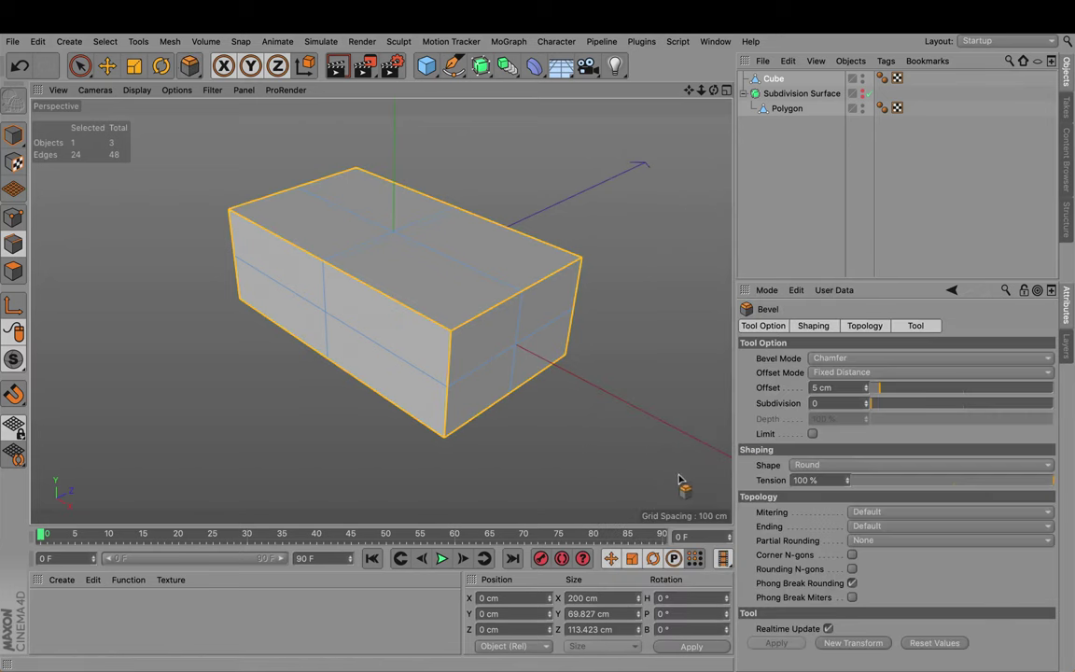
left_click(833, 360)
left_click(835, 386)
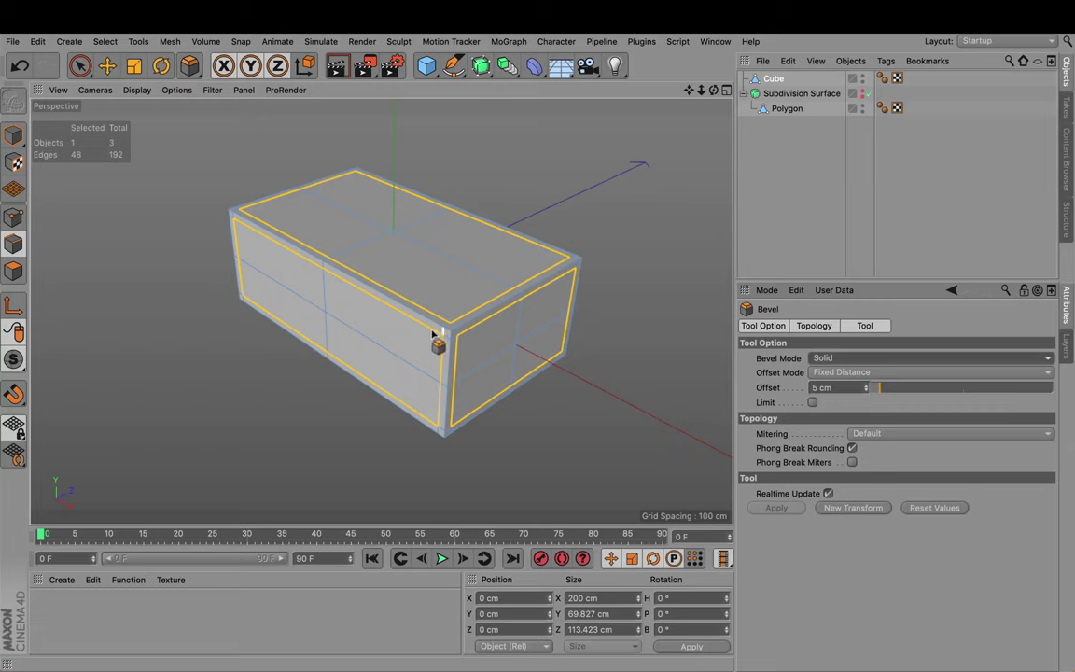
left_click_drag(437, 341, 540, 282, "alt")
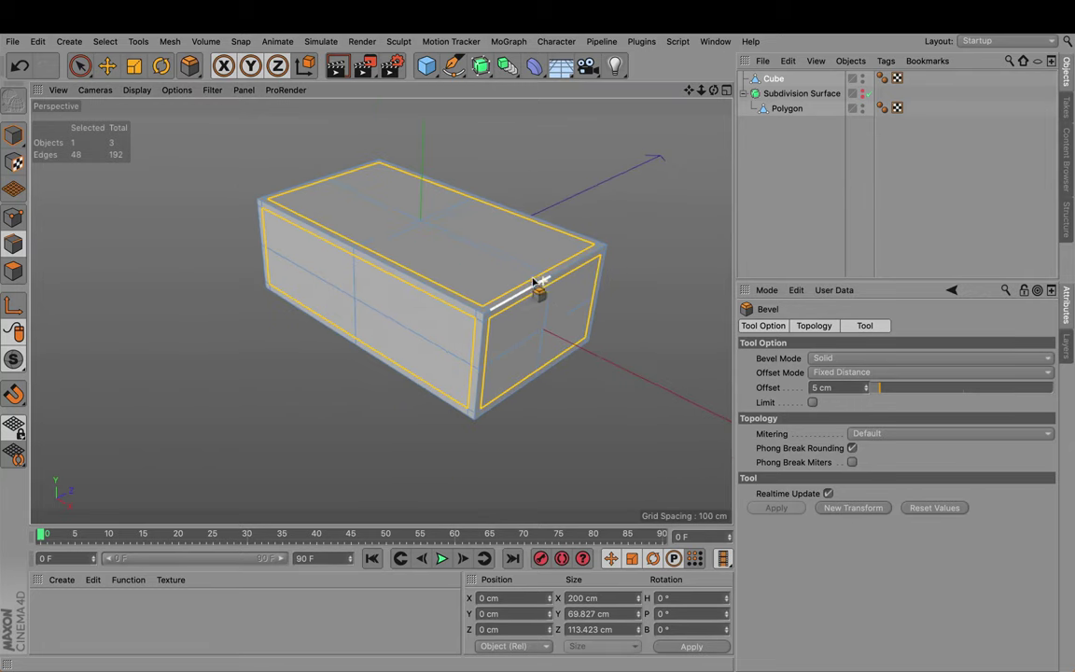
Step: Place the bevelled cube under a Subdivision Surface and test-render the view from two angles
left_click(481, 66, "alt")
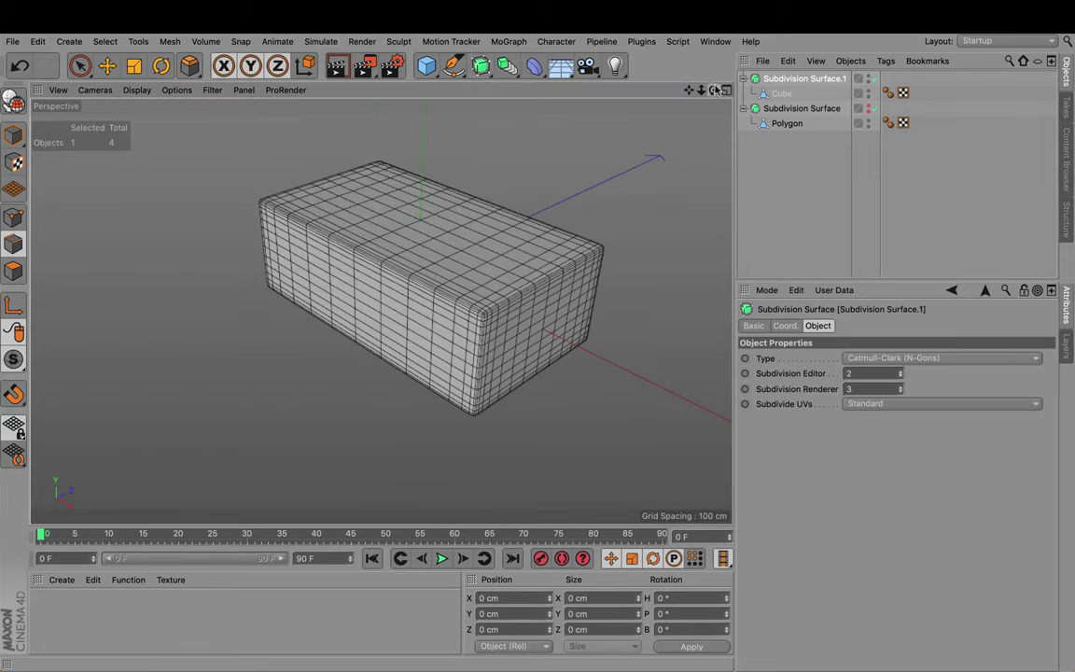
left_click_drag(715, 90, 503, 307)
key("ctrl+r")
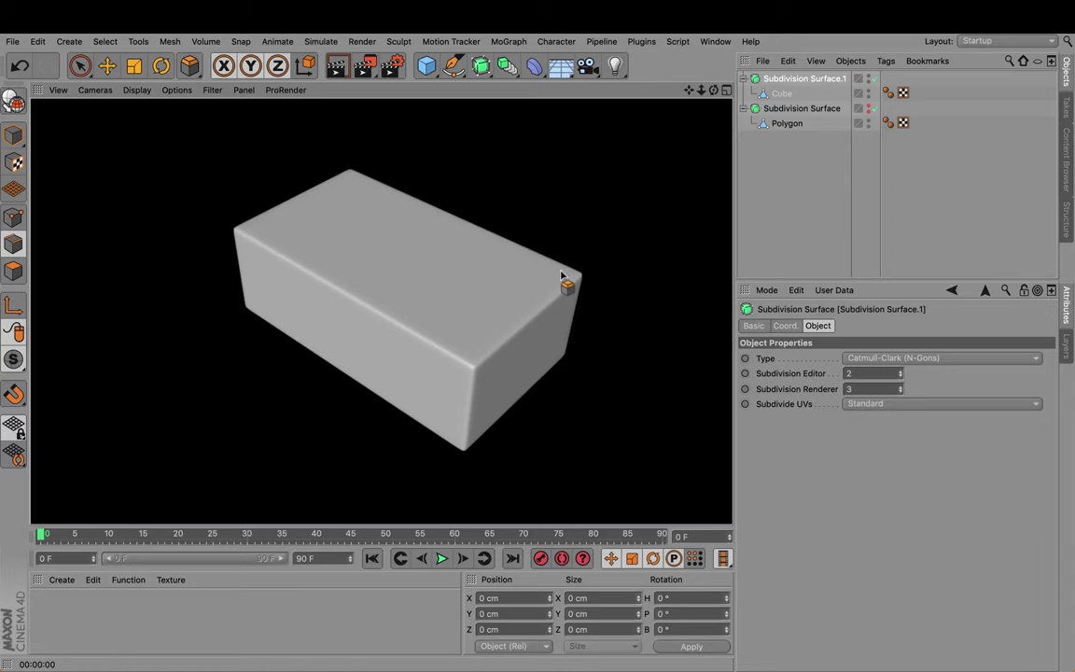
left_click_drag(486, 346, 426, 349, "alt")
key("ctrl+r")
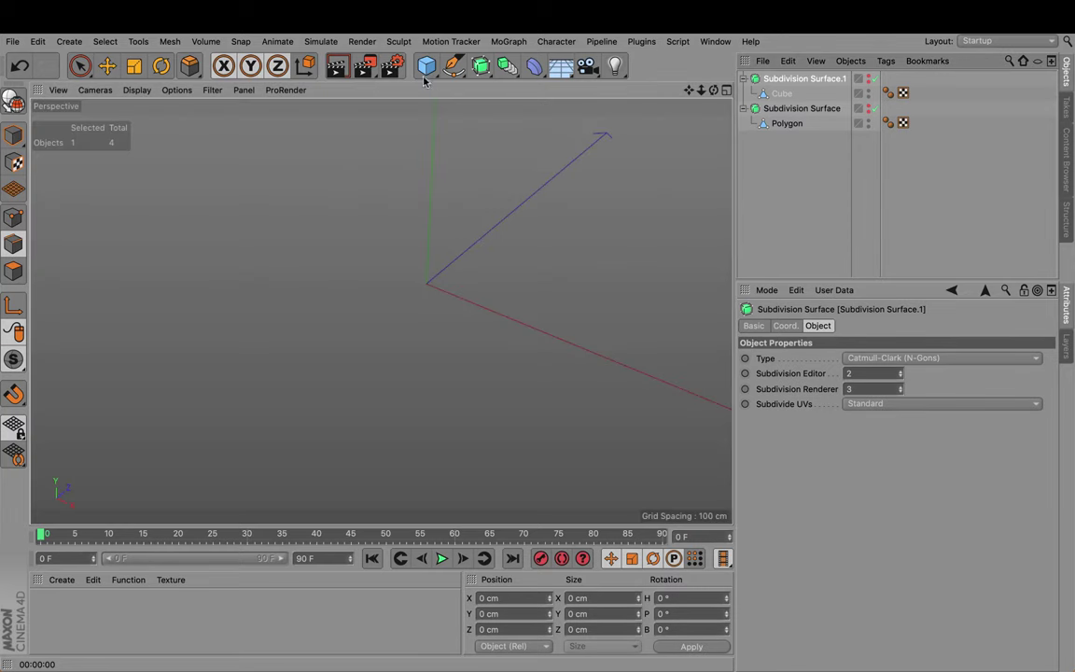
Step: Add a disc primitive to the scene
left_click(426, 65)
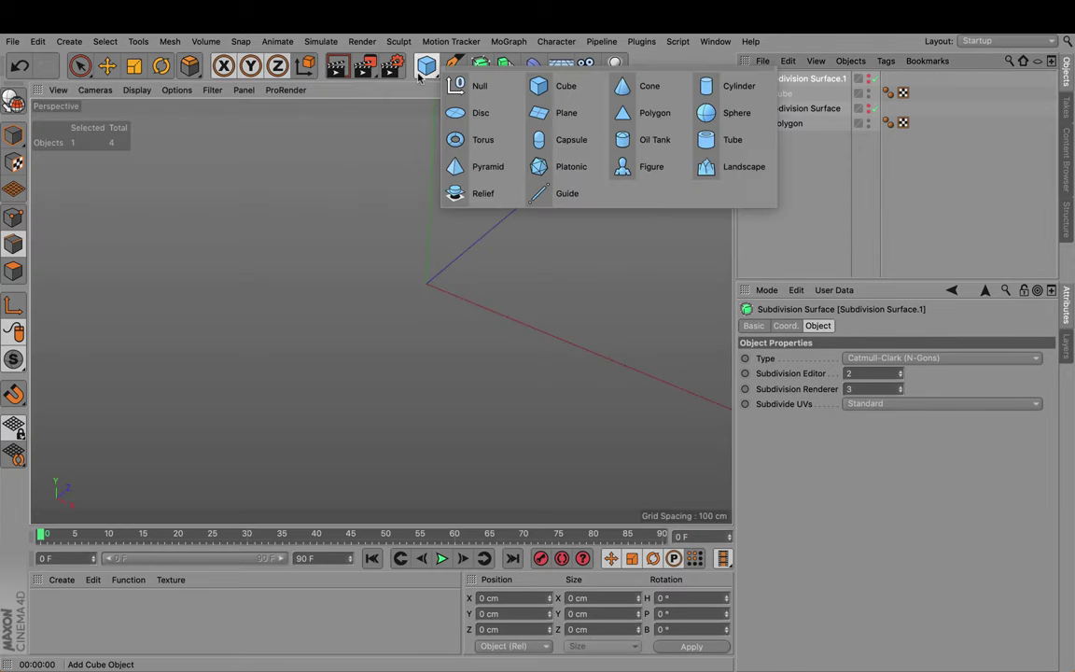
left_click(478, 112)
left_click_drag(382, 268, 461, 303, "alt")
middle_click_drag(440, 292, 418, 290, "alt")
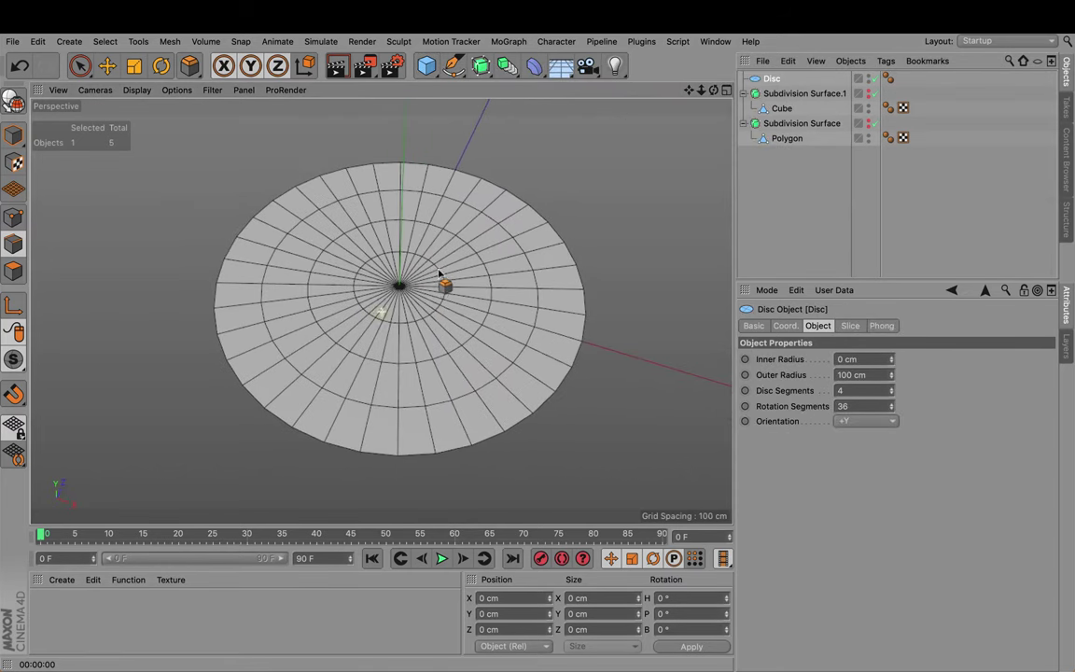
Step: Set the disc to 1 disc segment and 8 rotation segments
left_click(865, 390)
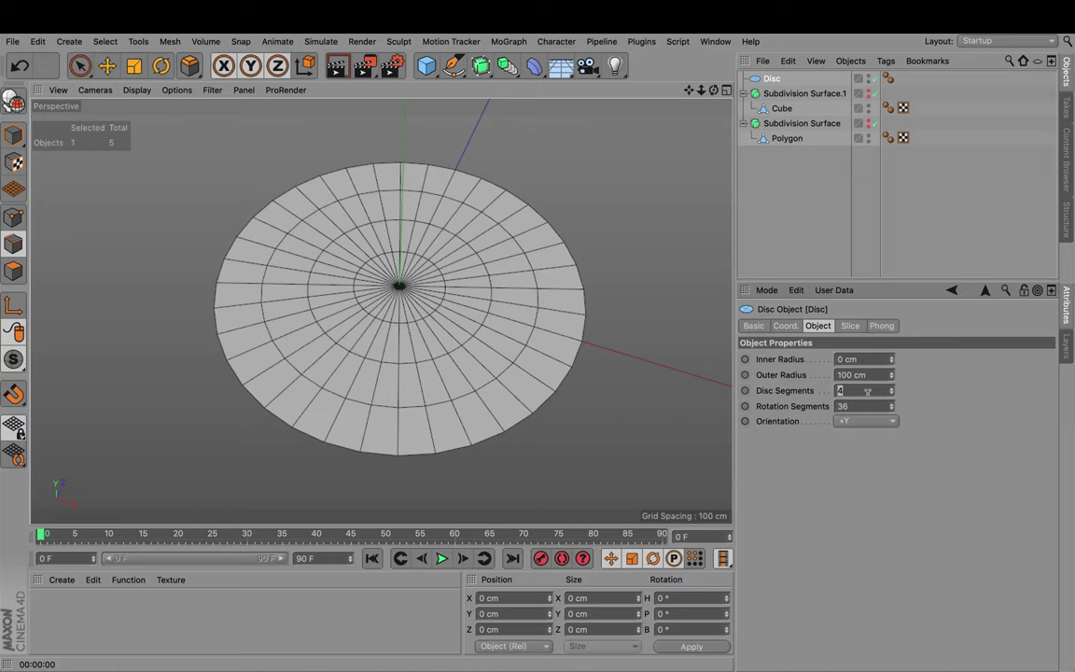
key("Tab")
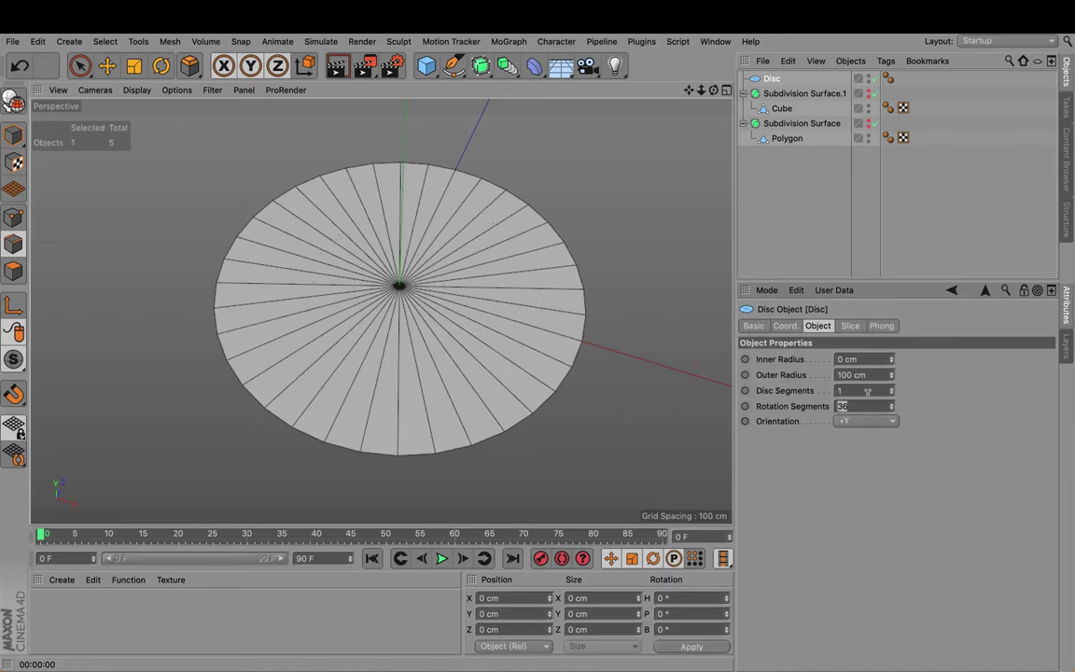
key("Return")
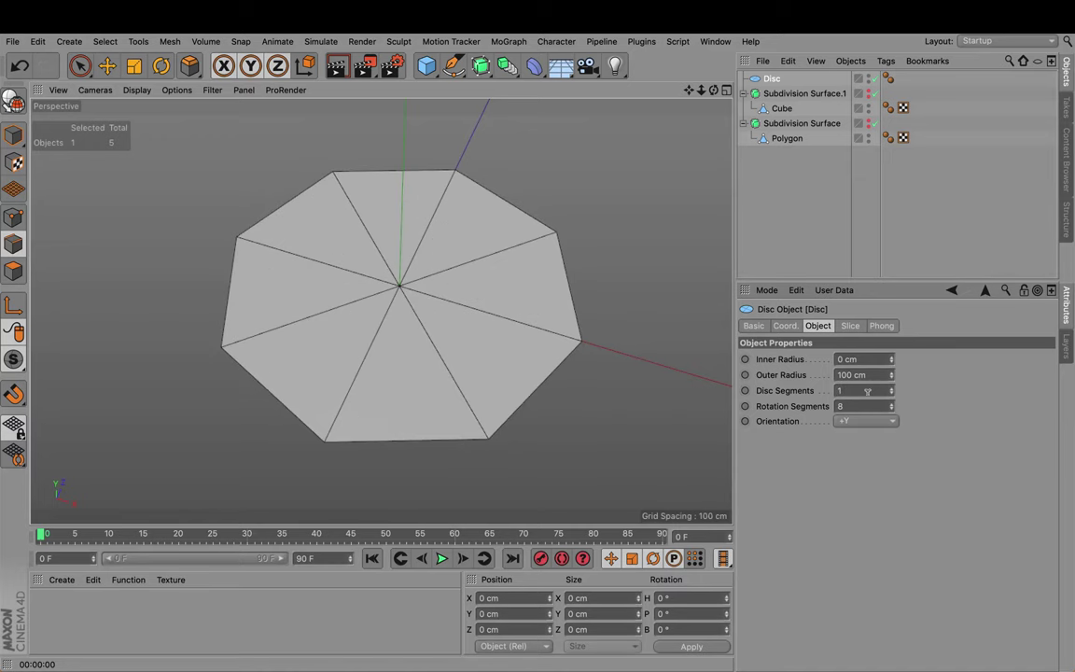
left_click(806, 411)
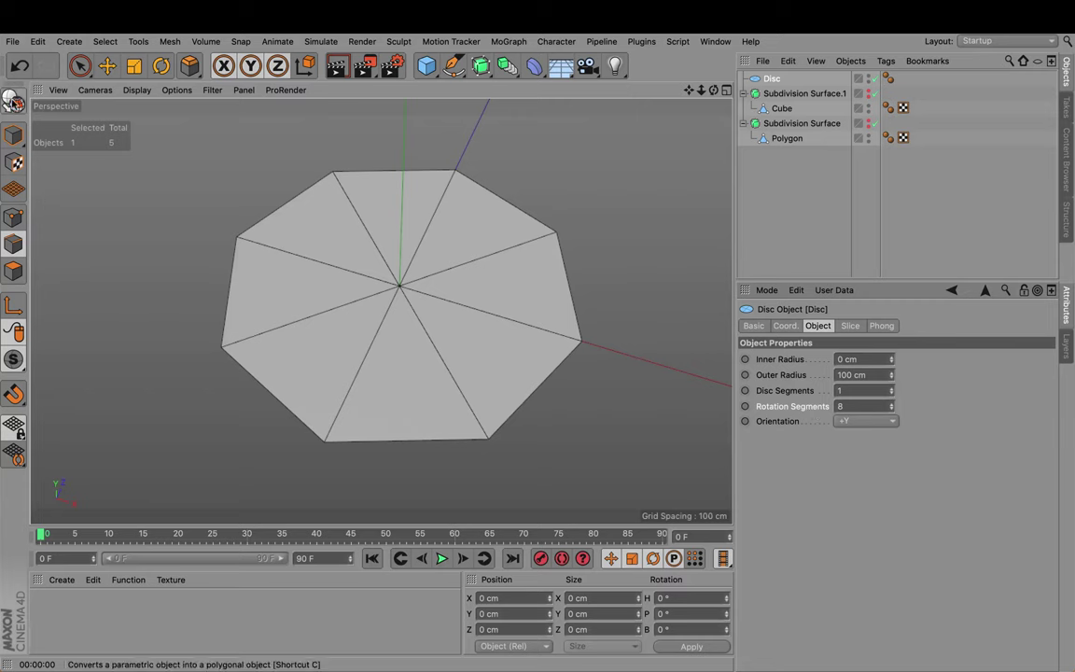
Step: Make the disc editable and melt every second spoke edge so that four quads remain
left_click(13, 100)
left_click_drag(79, 65, 149, 82)
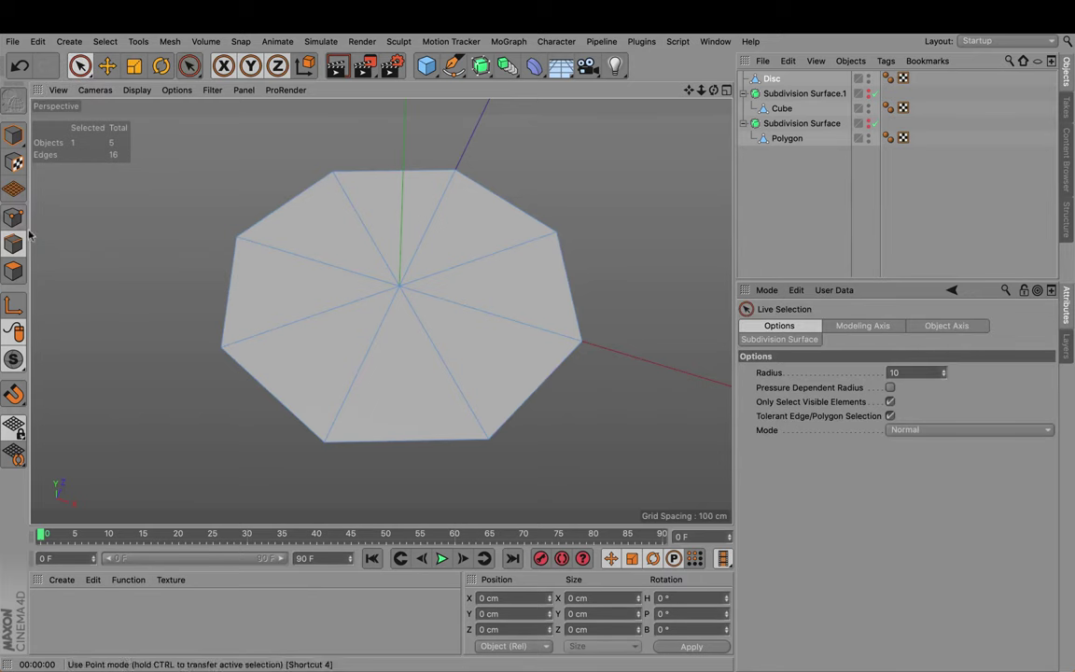
left_click(357, 215)
left_click(507, 248, "shift")
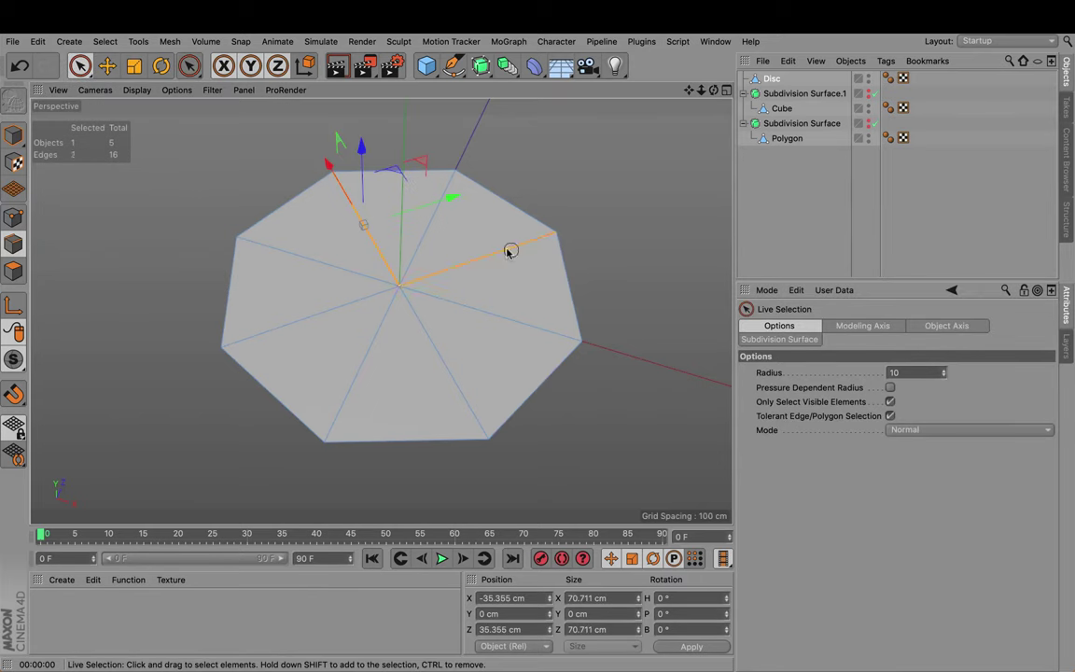
left_click(445, 383, "shift")
left_click(331, 314, "shift")
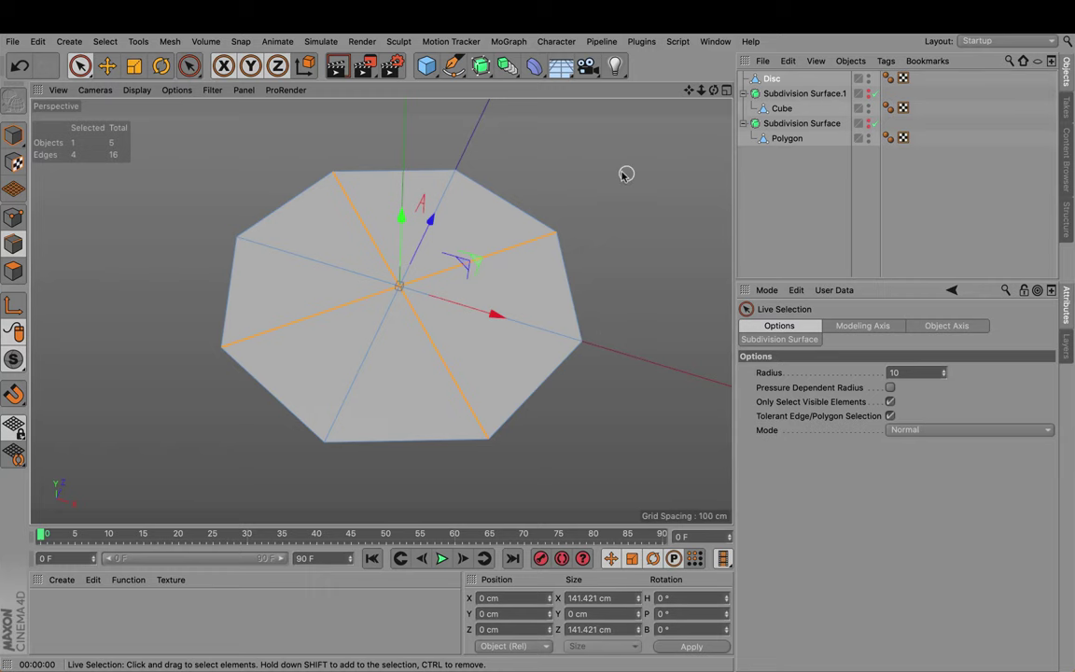
right_click(640, 202)
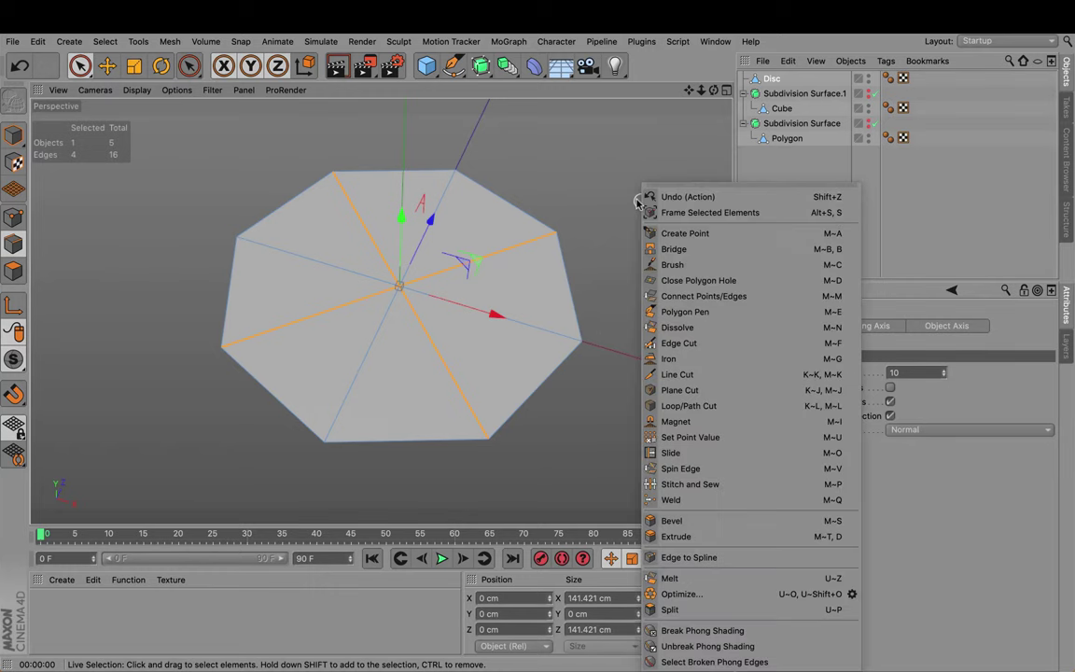
left_click(695, 577)
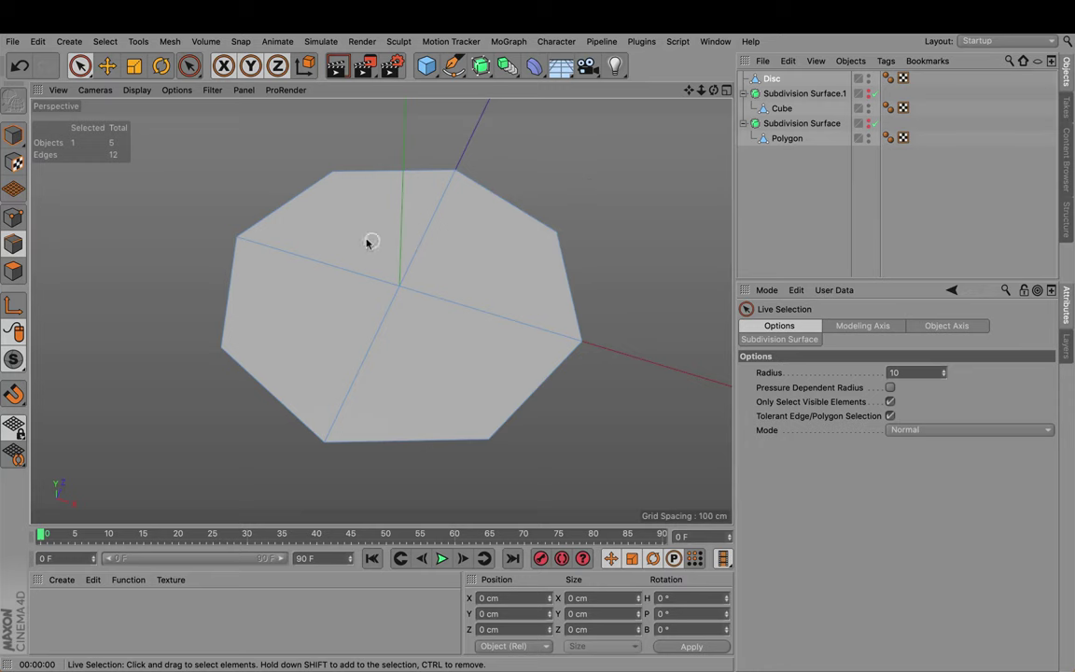
Step: Place the four-polygon disc under a Subdivision Surface and switch the smoothing off
left_click(14, 270)
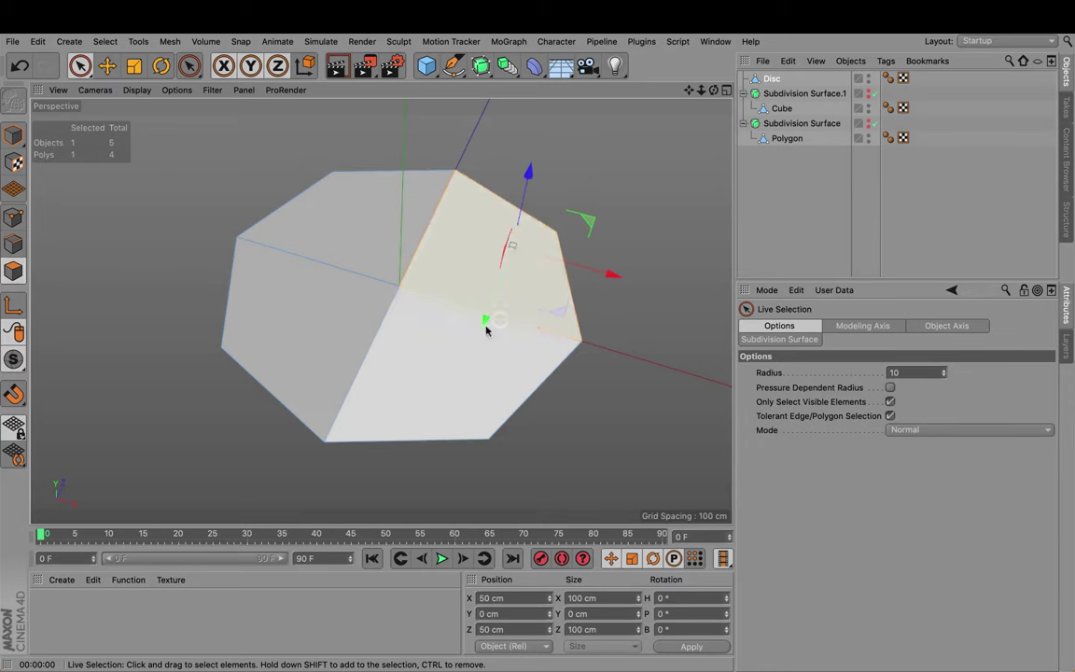
left_click(347, 295)
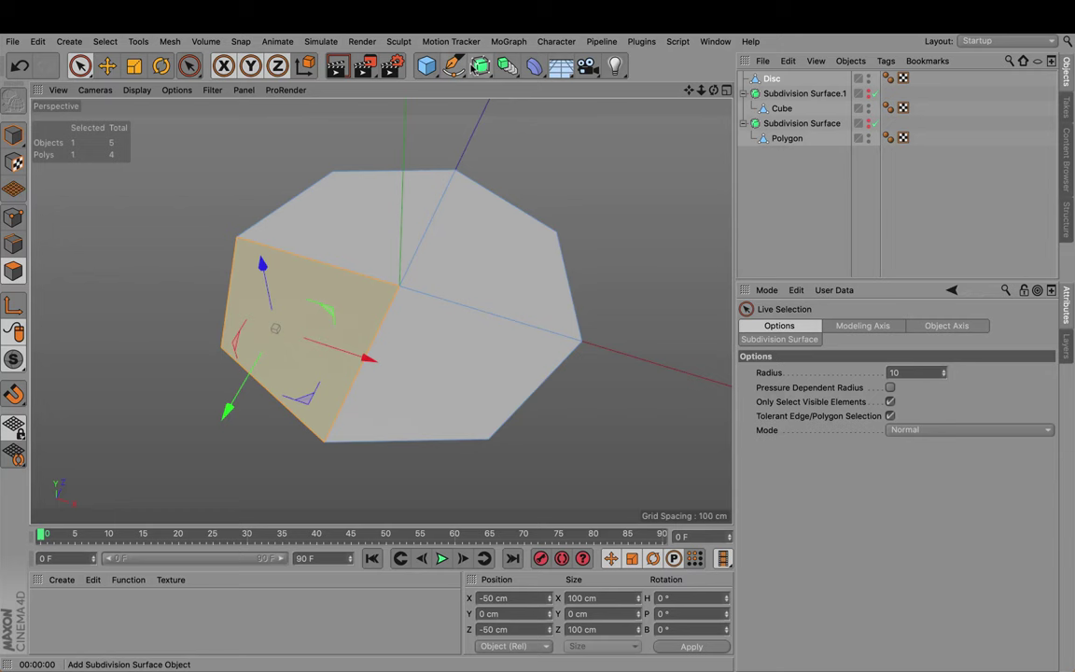
left_click(480, 66, "alt")
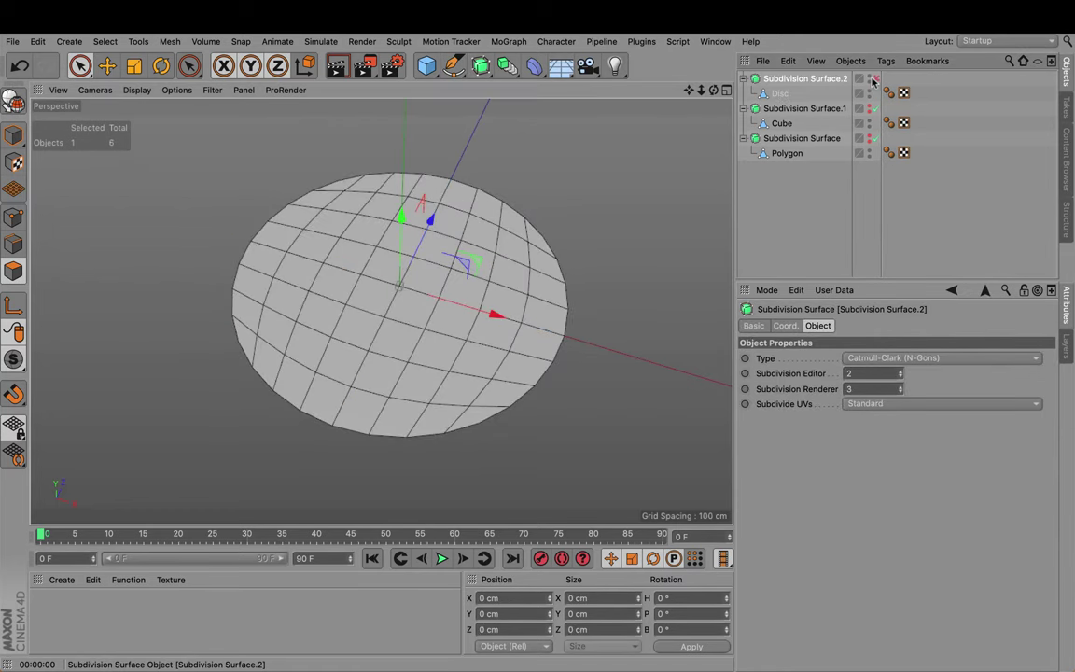
key("q")
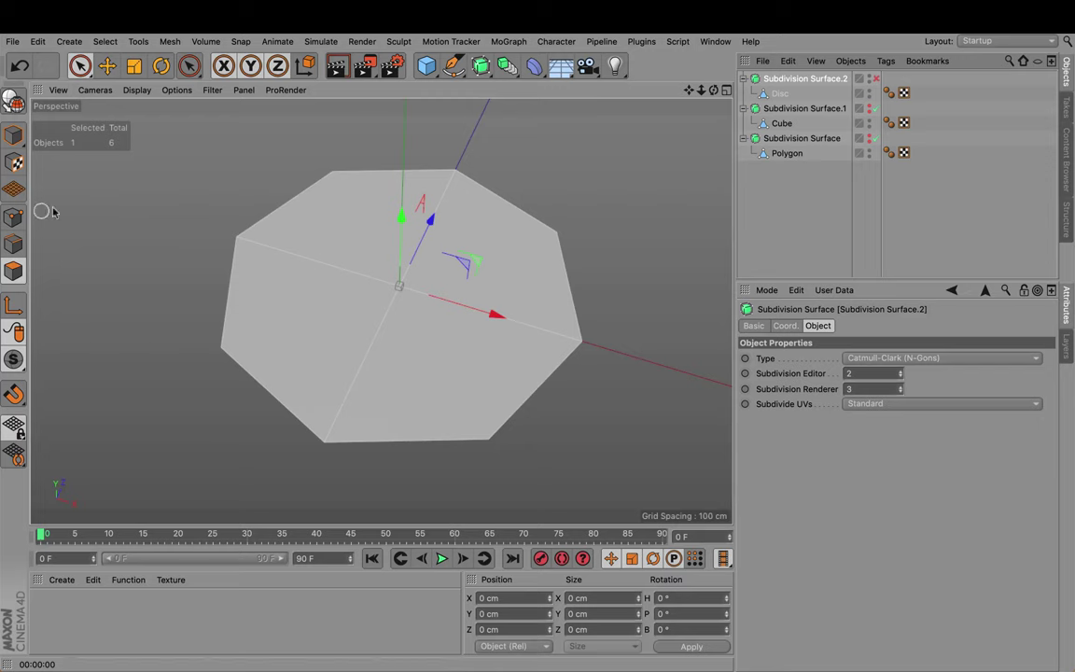
Step: Select all four disc polygons and inset them together with Extrude Inner by about 39.5 cm
left_click(777, 93)
key("ctrl+a")
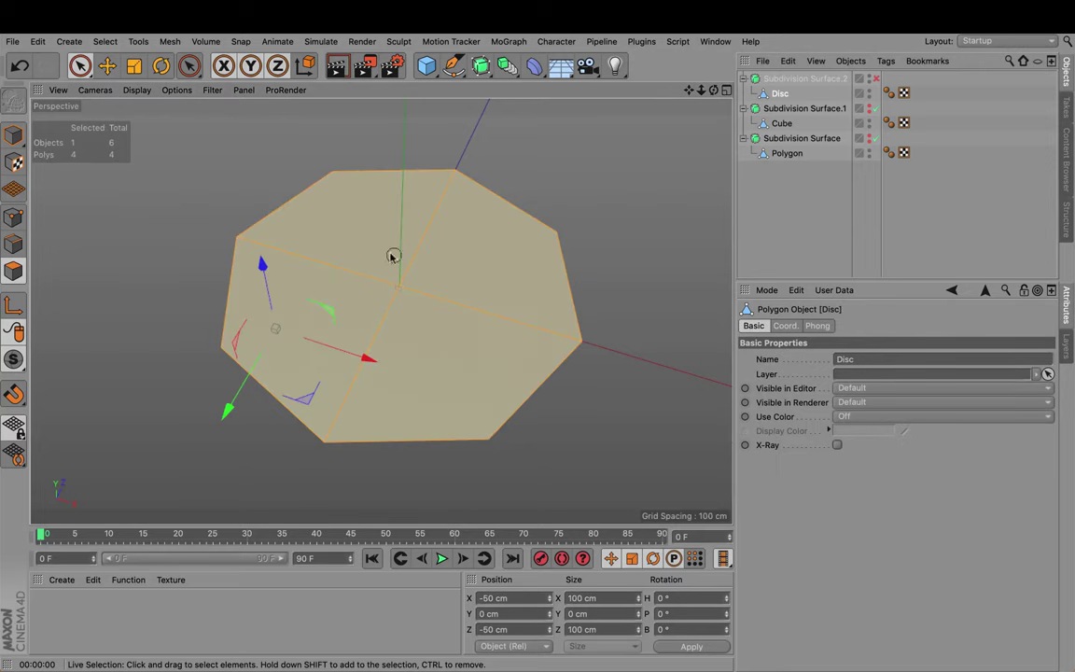
right_click(630, 176)
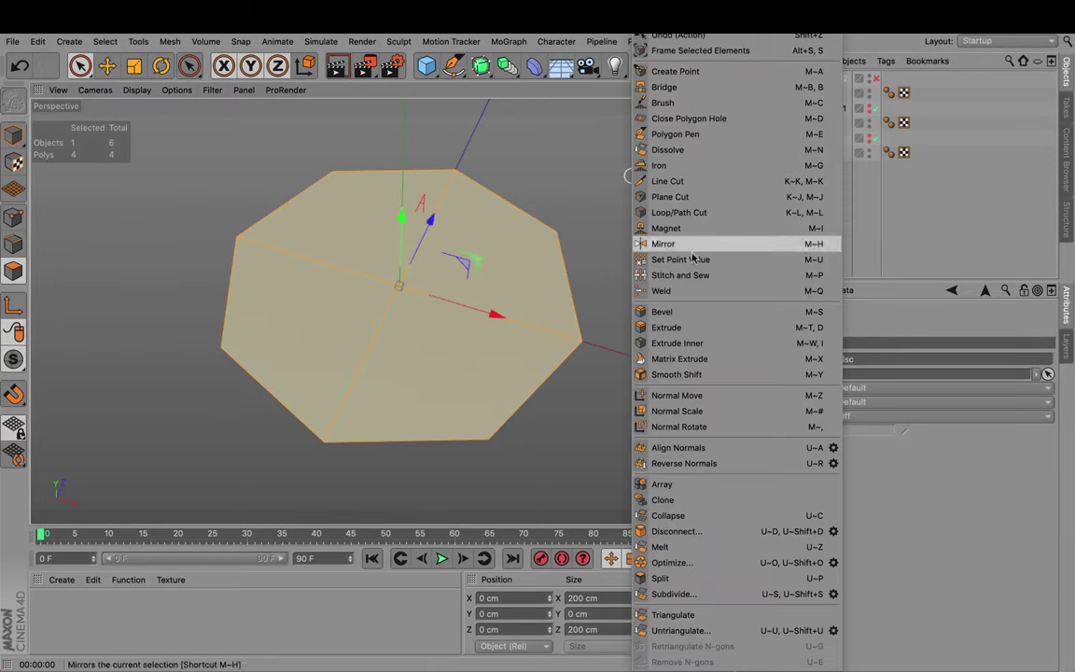
left_click(676, 342)
left_click_drag(630, 186, 724, 191)
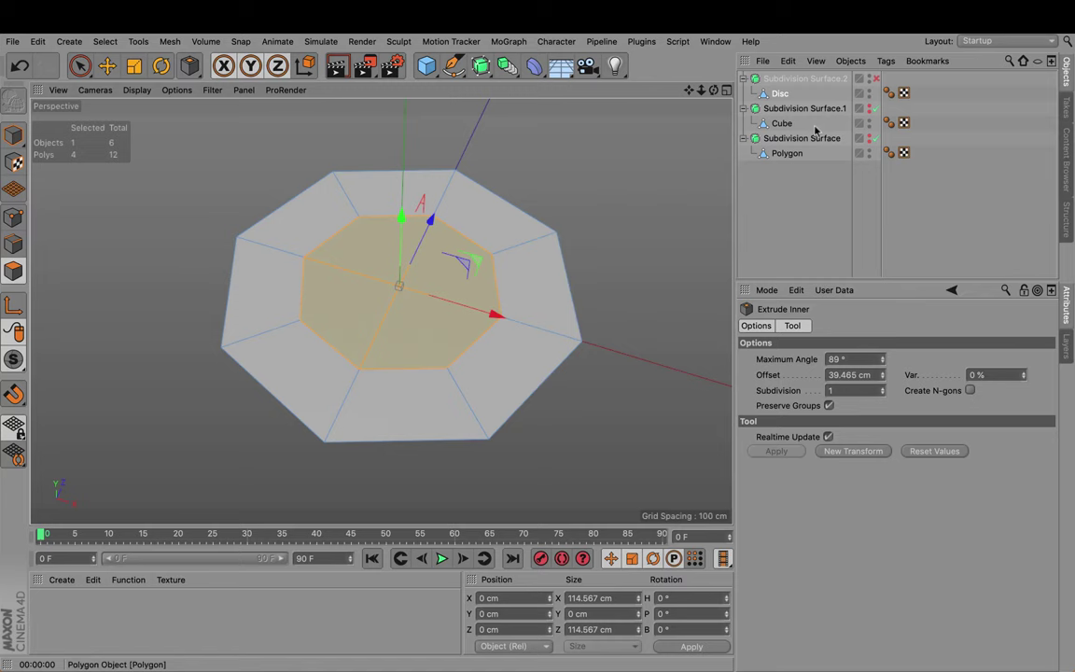
left_click(708, 207)
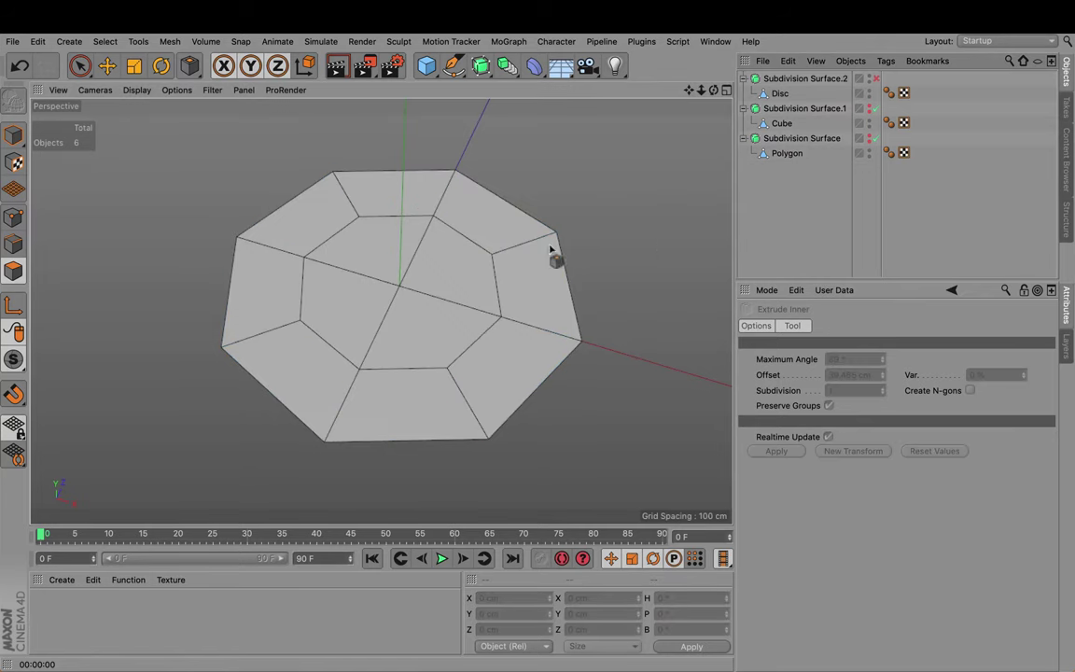
Step: Loop-select the disc's outer ring of polygons, then select the four inner polygons to compare the two areas
left_click(475, 233)
key("u")
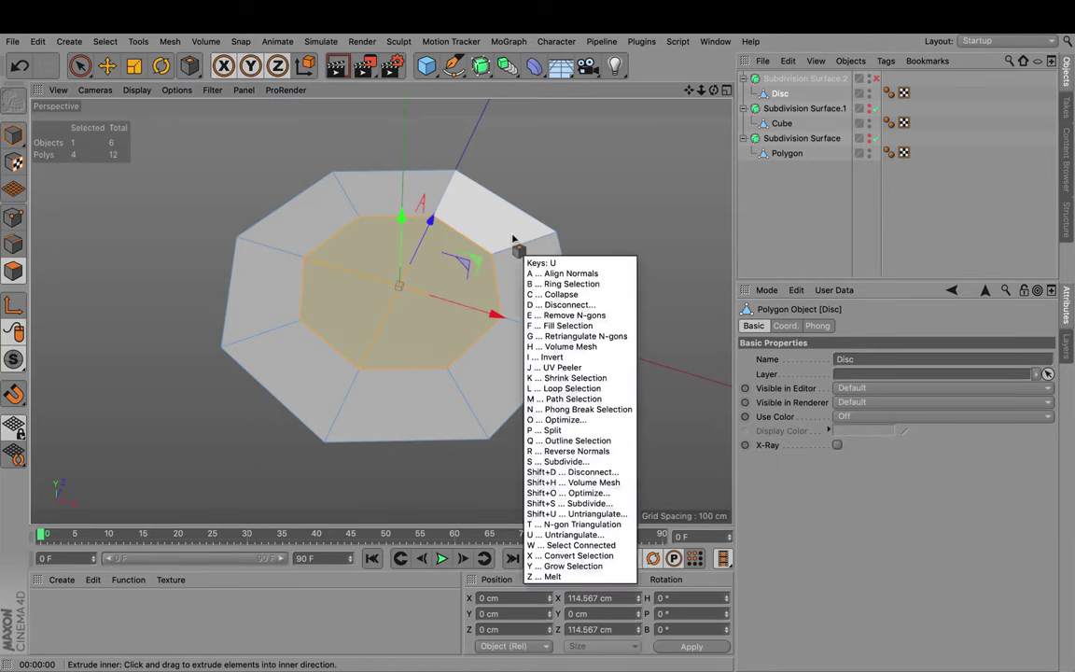
key("l")
left_click(482, 268)
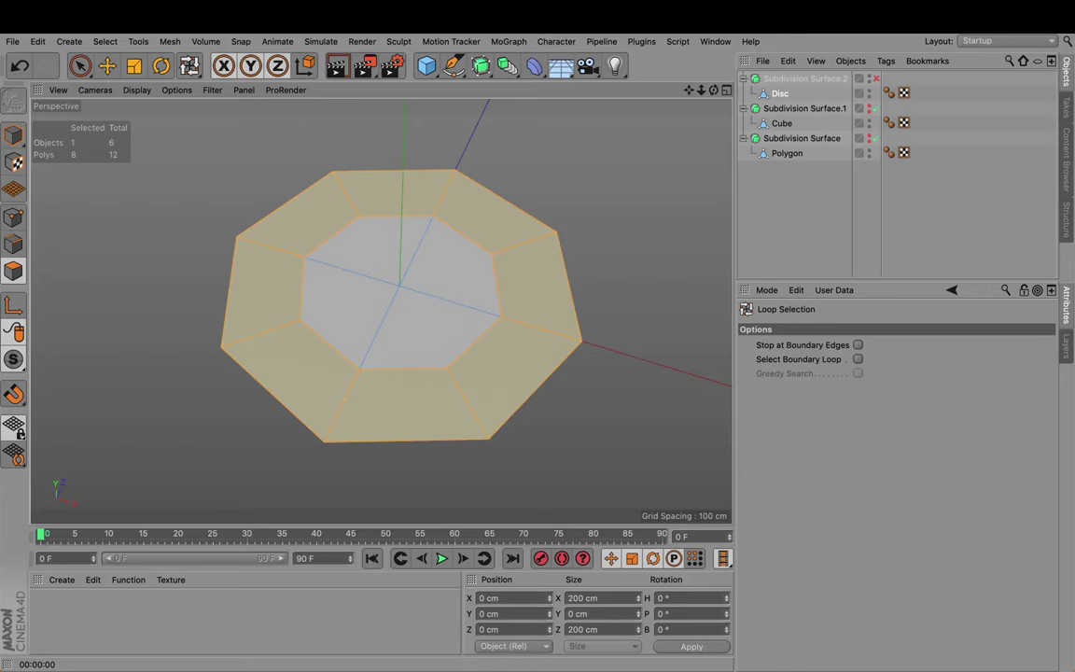
left_click(78, 66)
left_click_drag(353, 299, 374, 255)
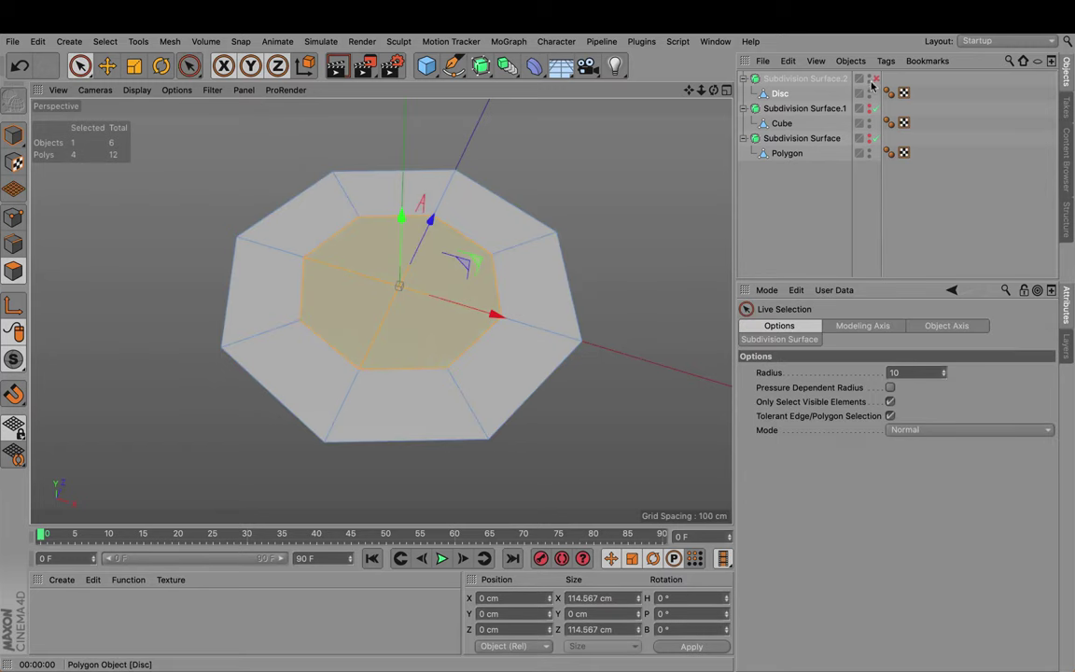
Step: Switch the disc's Subdivision Surface back on and inspect the corner points of the inset in Point mode
key("q")
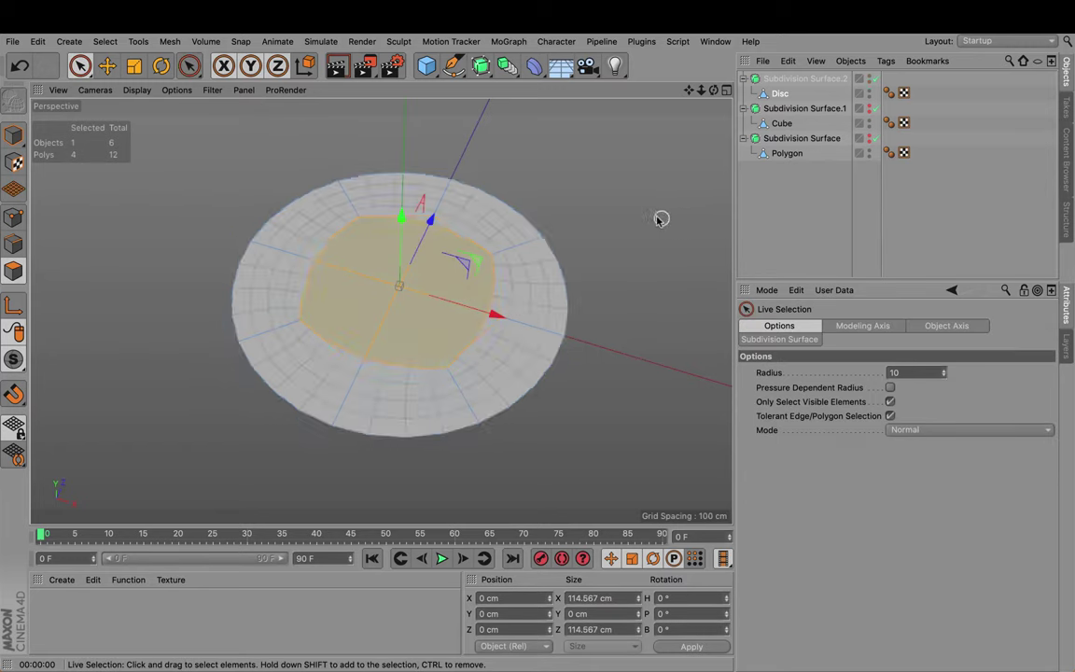
left_click(760, 216)
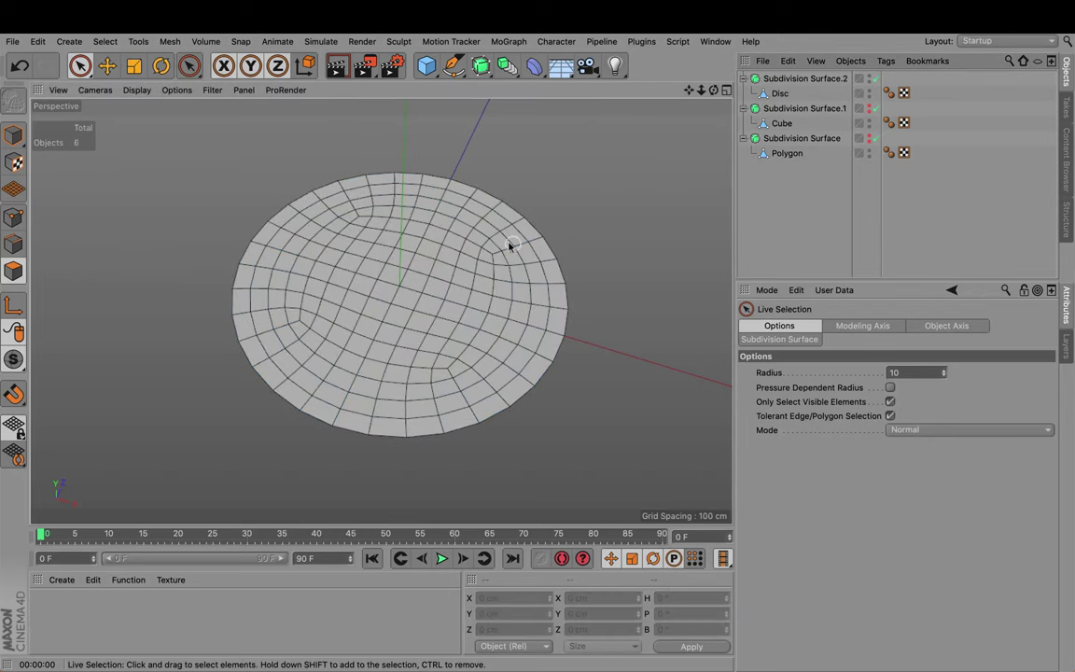
left_click(13, 217)
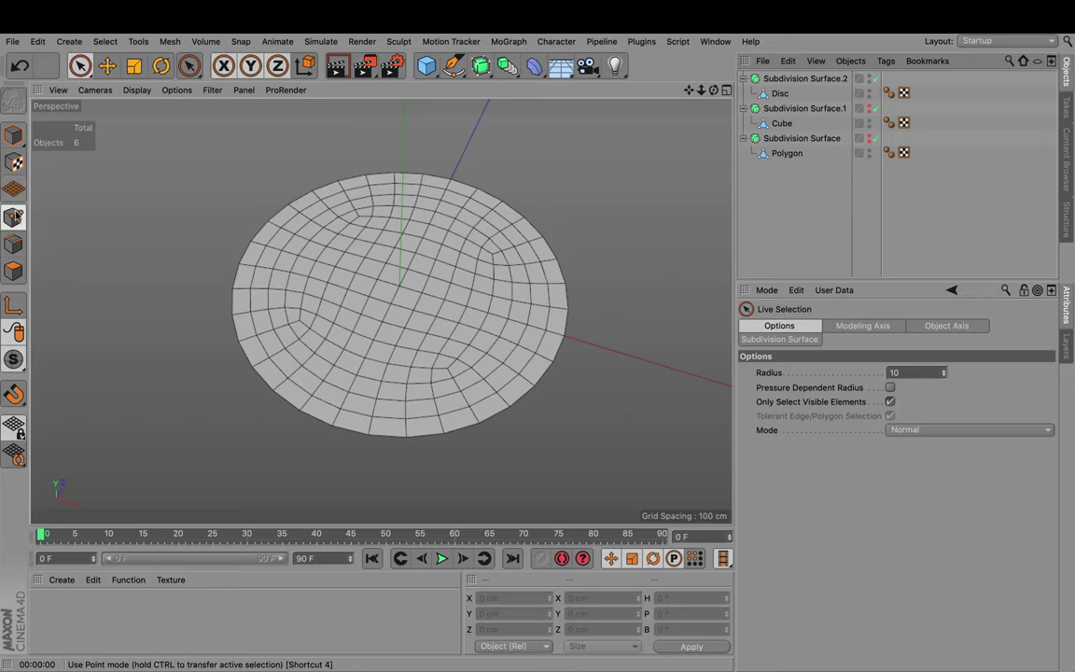
left_click(776, 94)
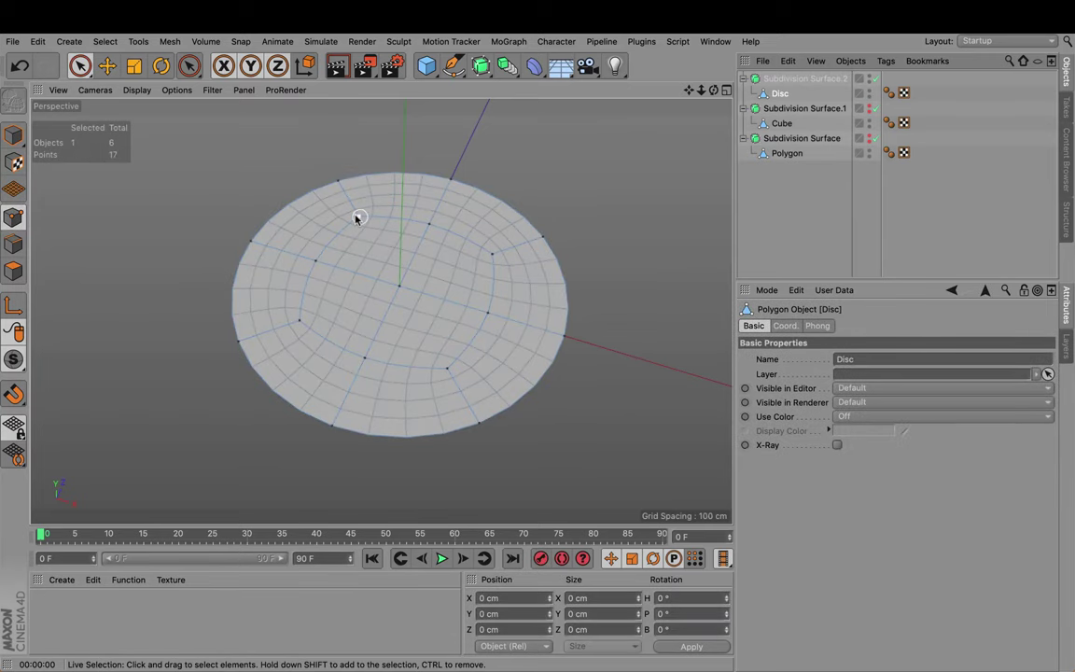
left_click(356, 217)
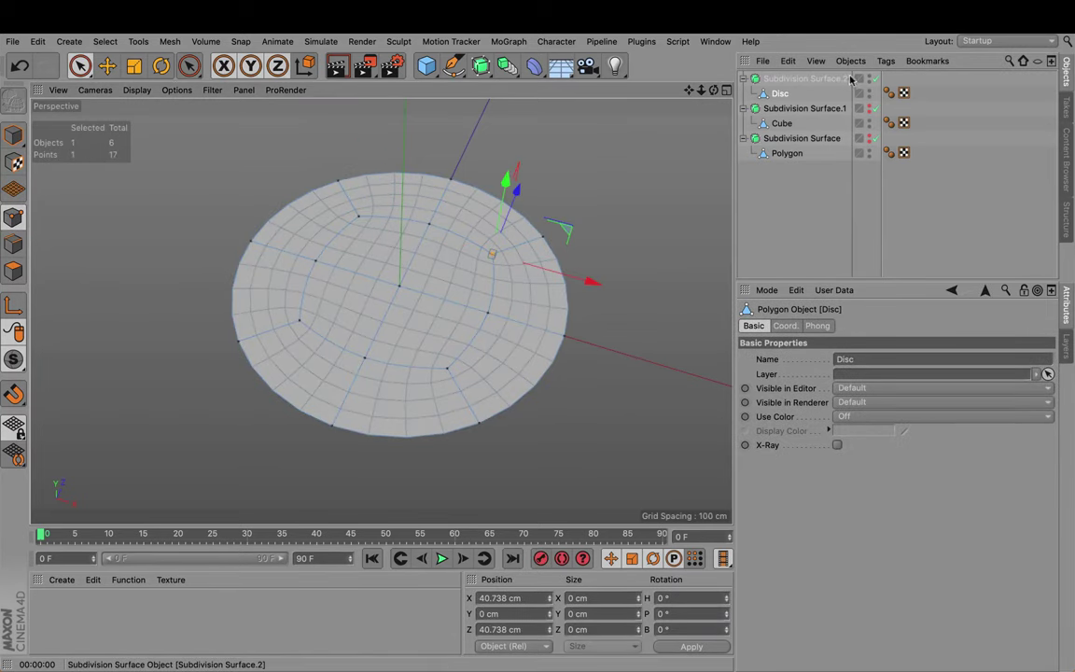
Step: Hide the disc's Subdivision Surface and add a cylinder primitive to the scene
left_click(797, 78)
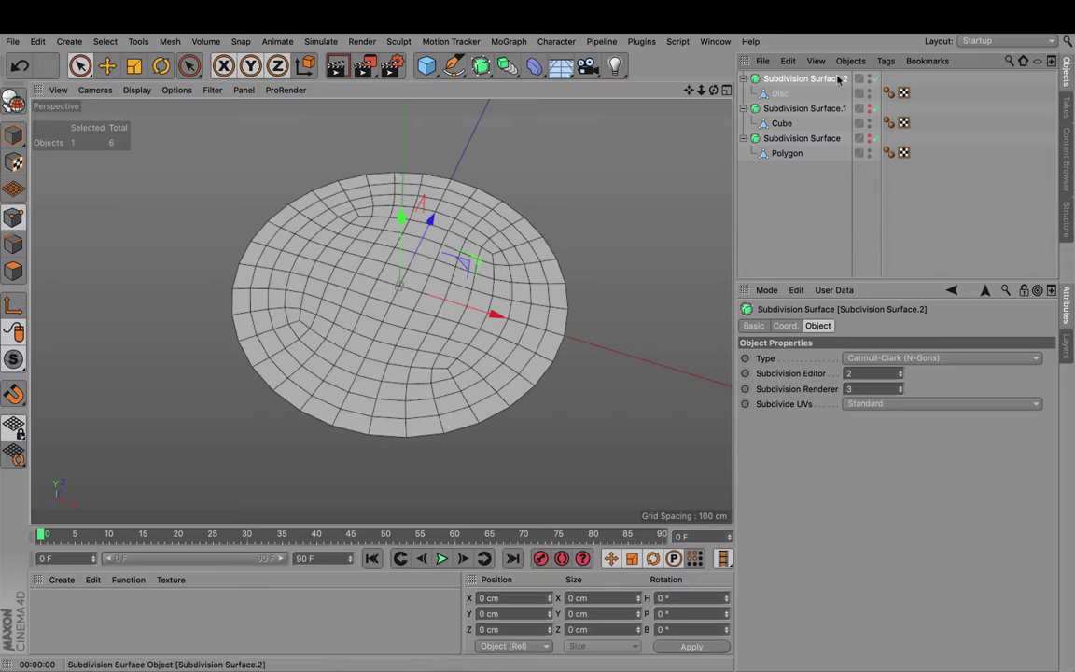
left_click(865, 78)
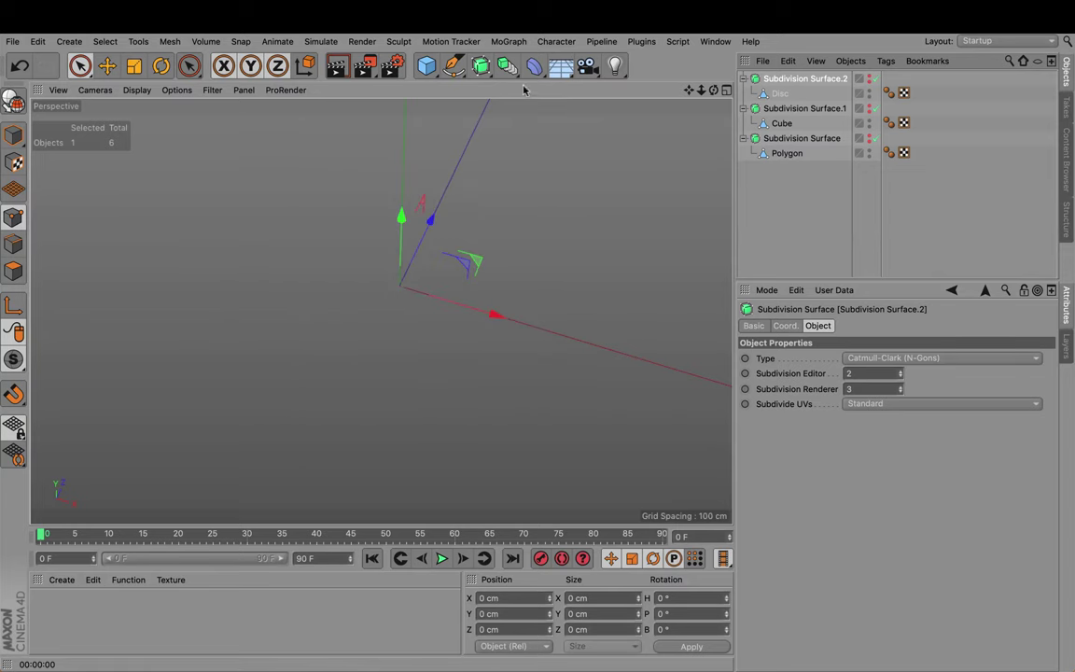
left_click(425, 67)
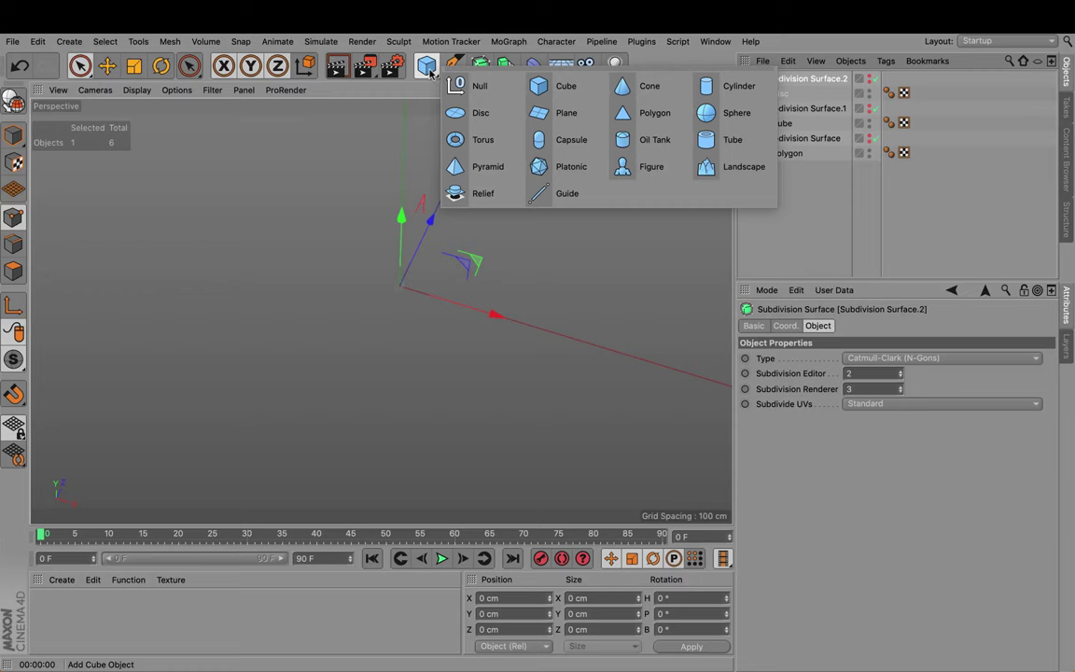
left_click(735, 85)
scroll(532, 243, "down", 5)
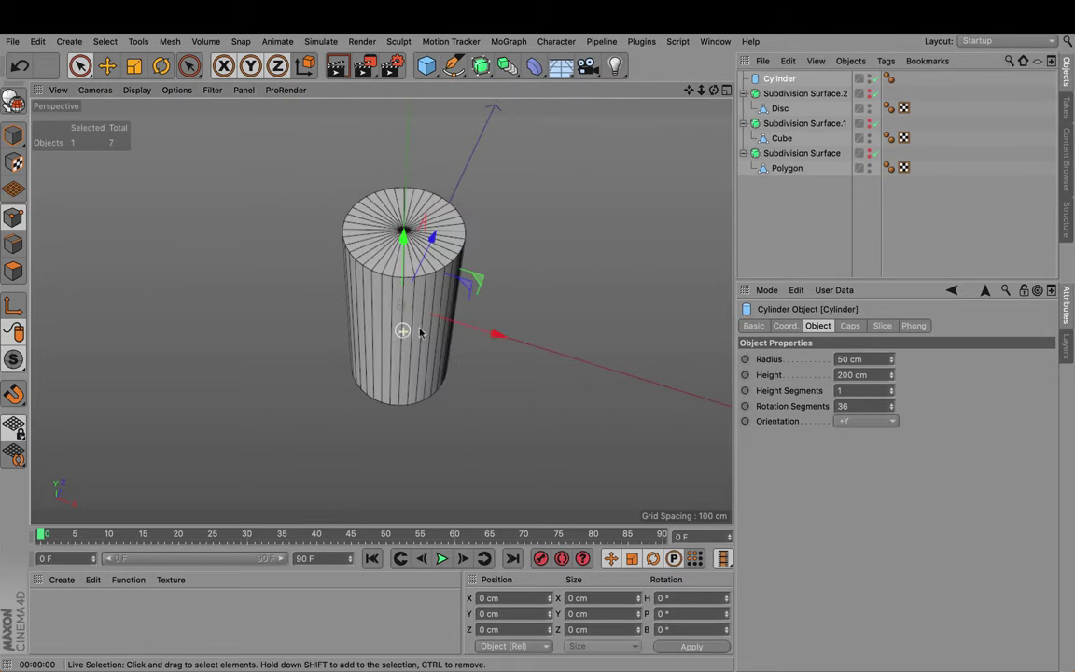
Step: Set the cylinder to 8 rotation segments and 2 height segments
left_click(852, 405)
type("8")
key("Return")
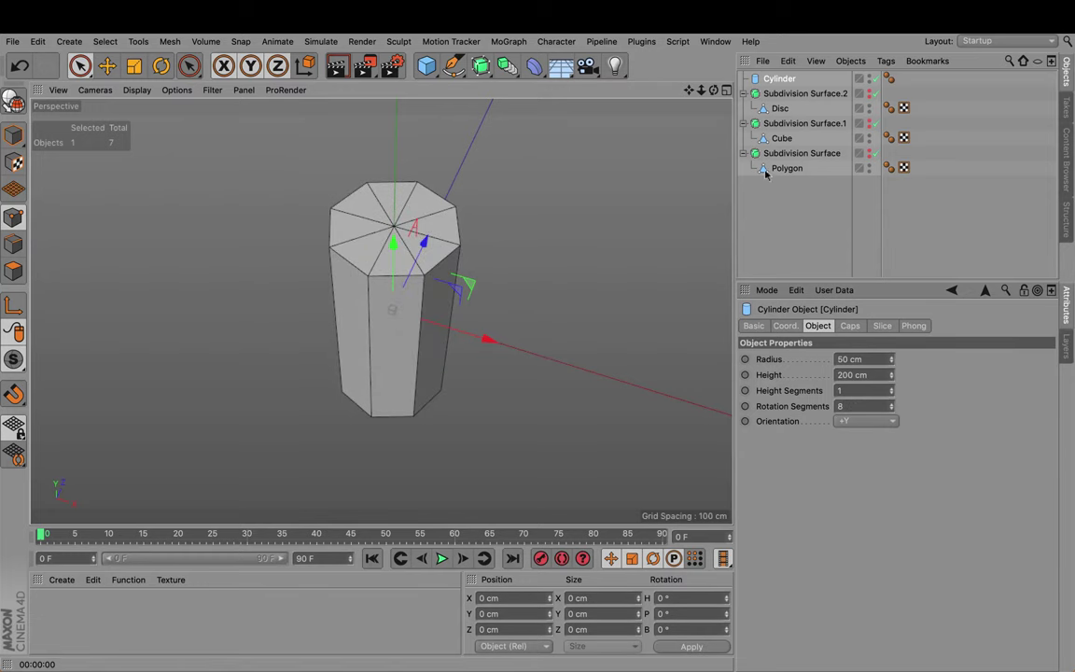
mouse_move(397, 298)
left_mouse_down("alt")
mouse_move(381, 310)
mouse_move(392, 306)
left_mouse_up("alt")
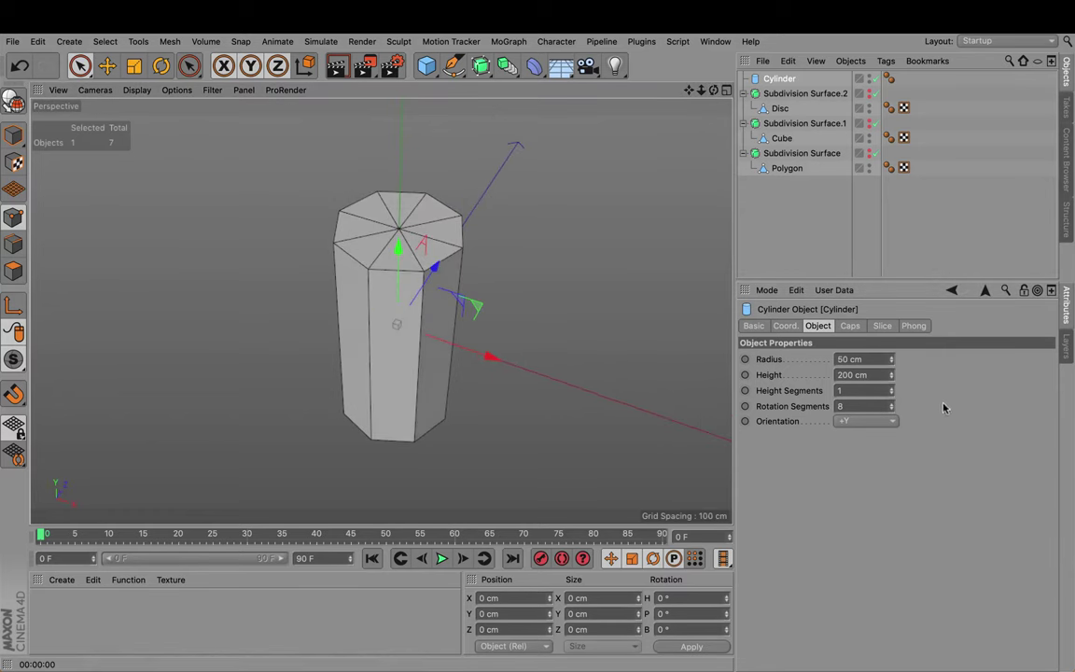
left_click(890, 388)
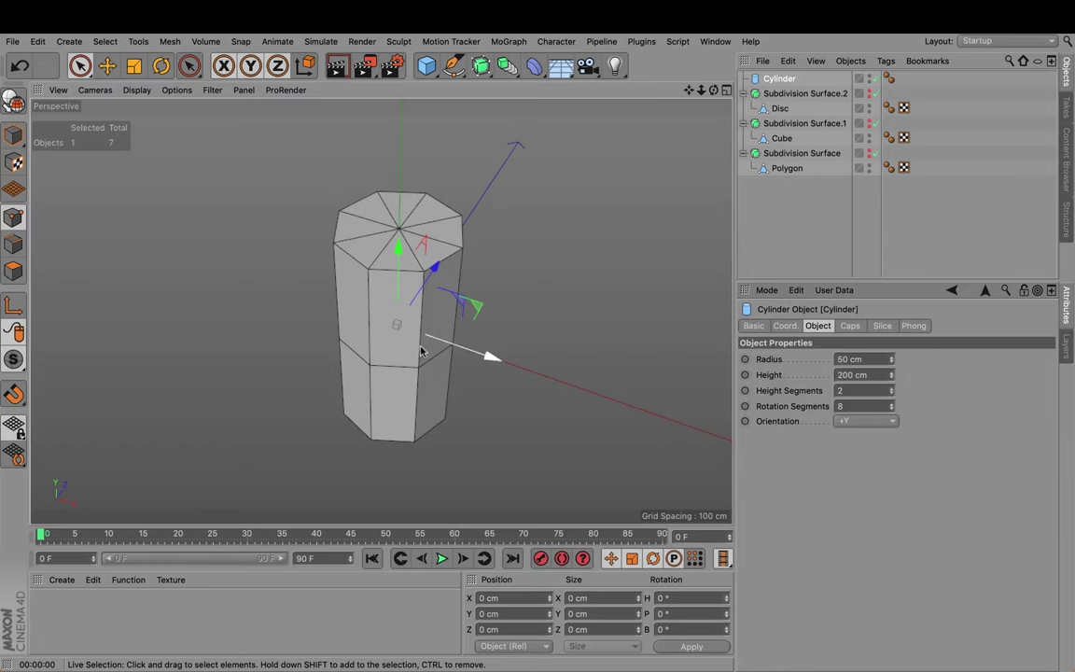
left_click_drag(361, 358, 383, 383, "alt")
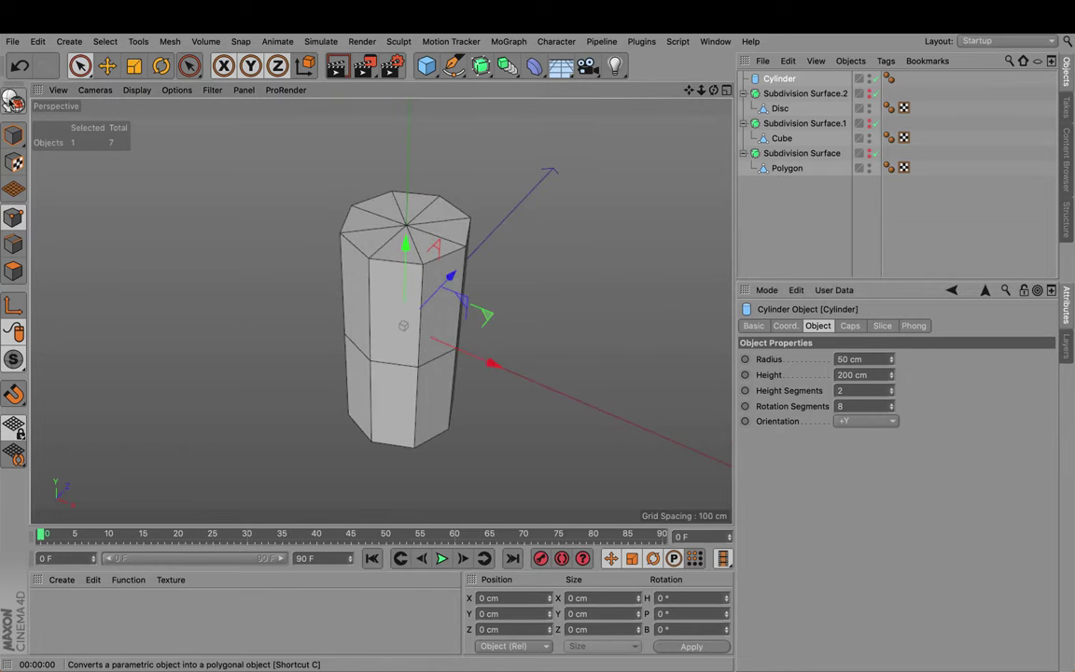
Step: Make the cylinder editable and select all the polygons of its upper cap
left_click(14, 99)
left_click(13, 243)
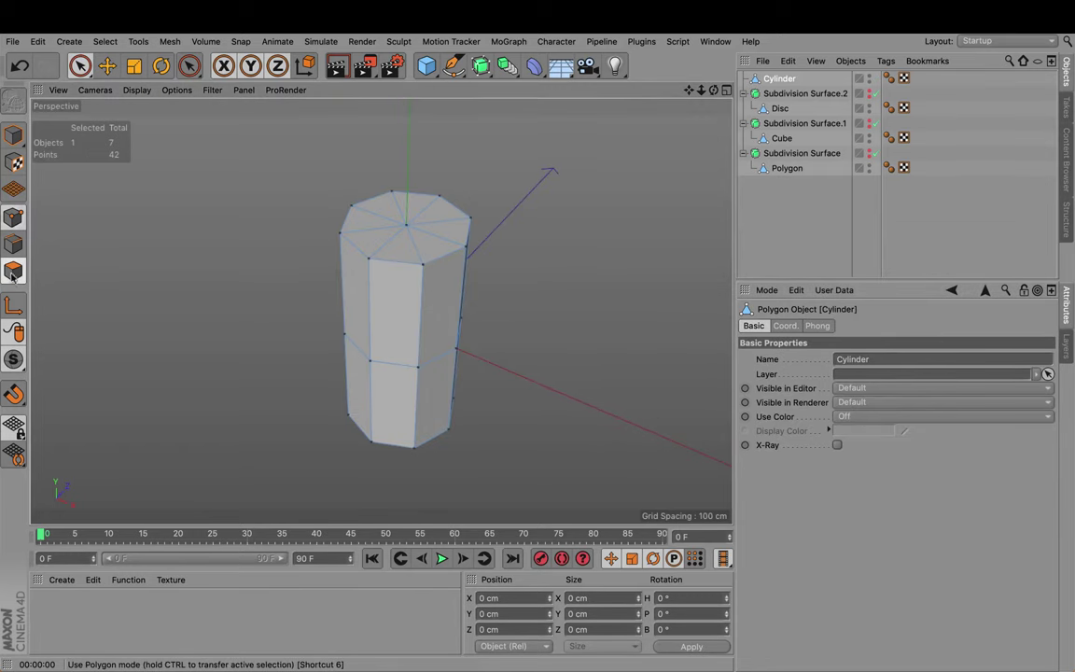
left_click(403, 213)
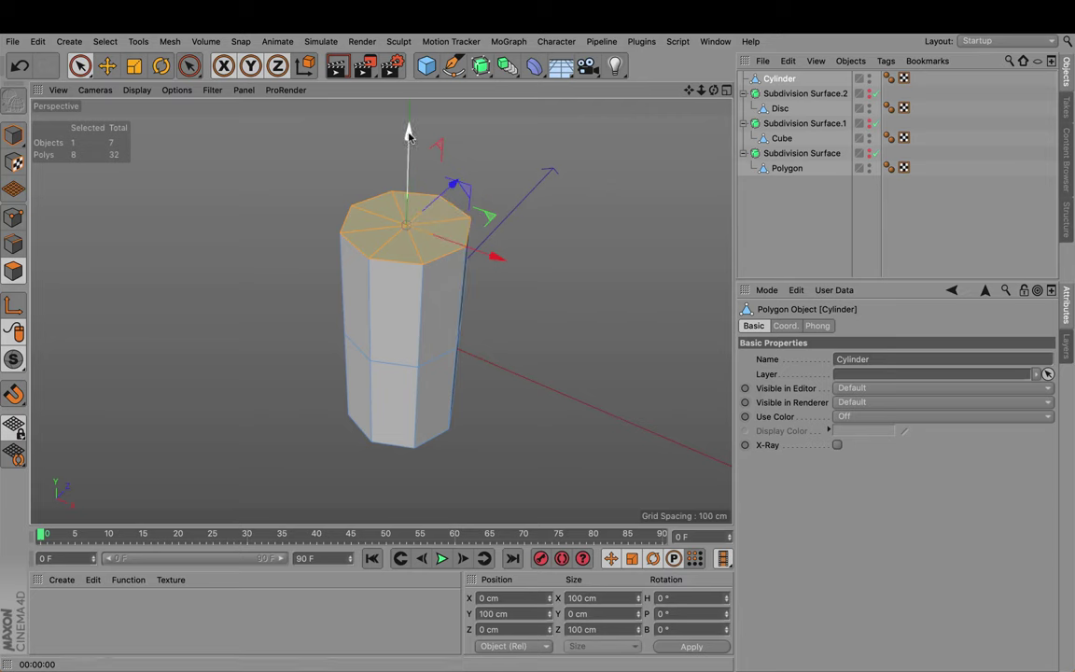
Step: Undo a test lift of the cylinder's upper cap, clear the selection and merge the cap with the body using Optimize
left_click_drag(408, 140, 408, 68)
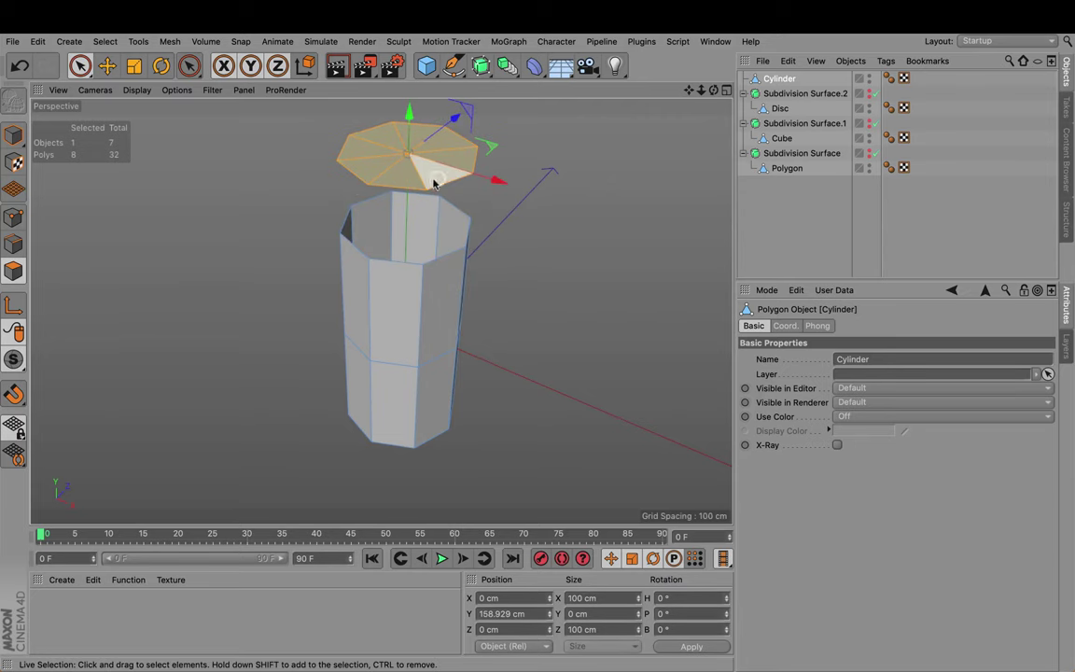
key("ctrl+z")
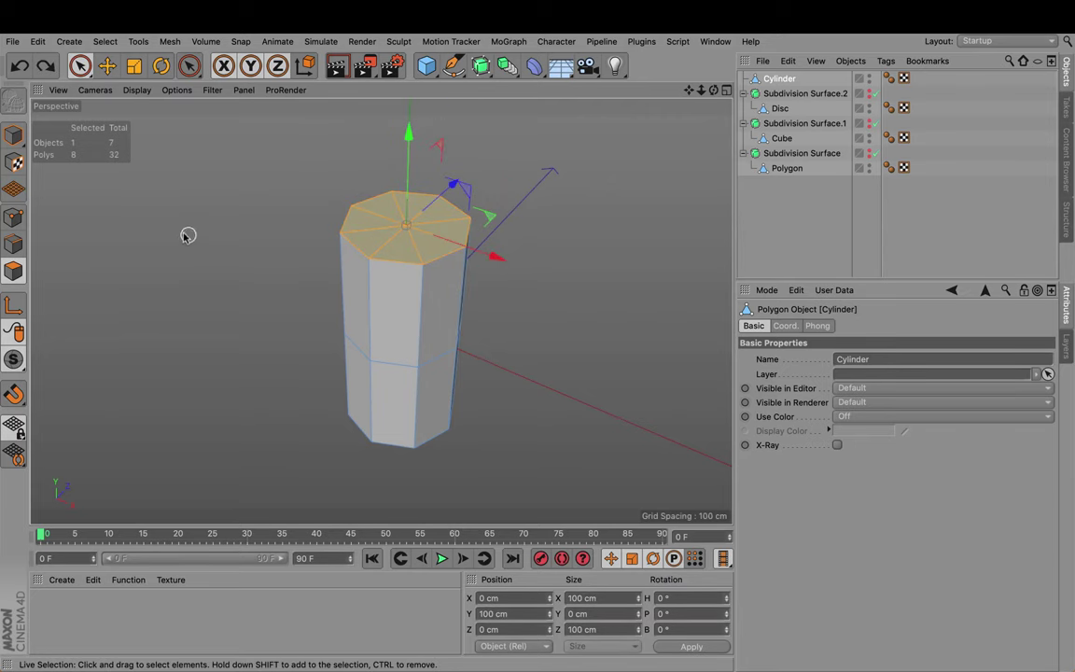
left_click(191, 238)
right_click(230, 234)
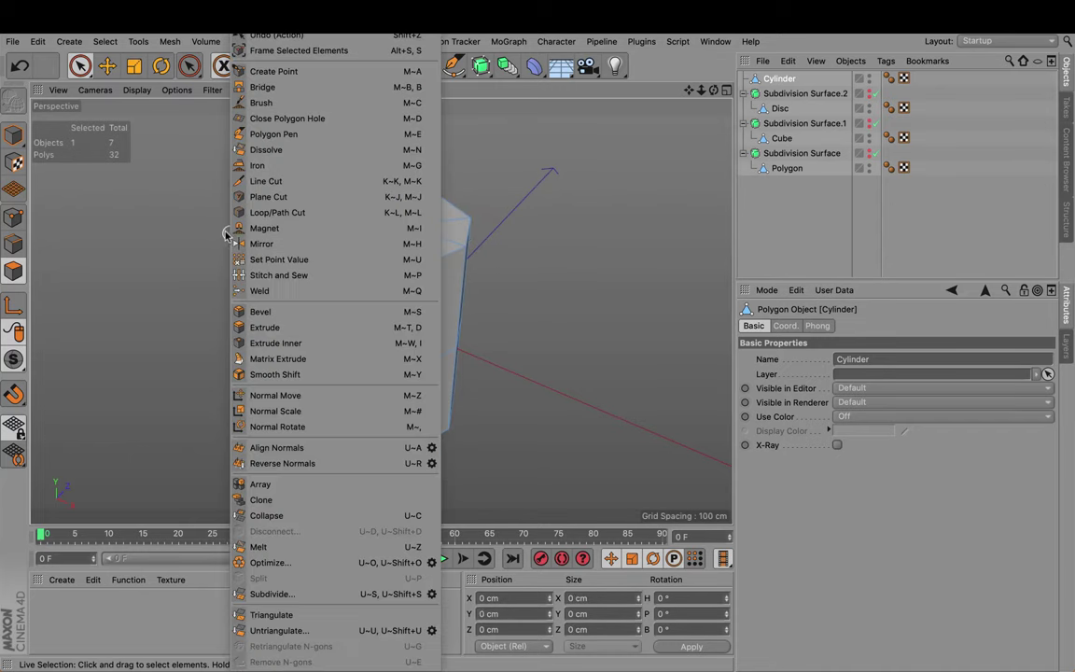
left_click(285, 563)
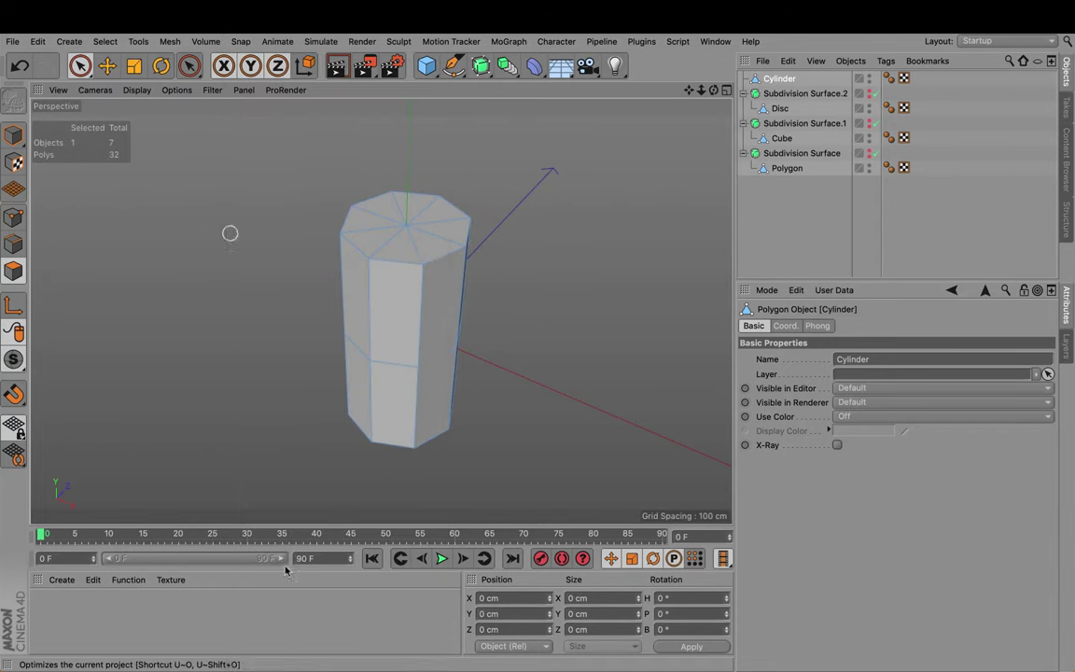
Step: Try lifting the upper cap along Y to test its connection to the cylinder body, and undo the move
left_click(404, 231)
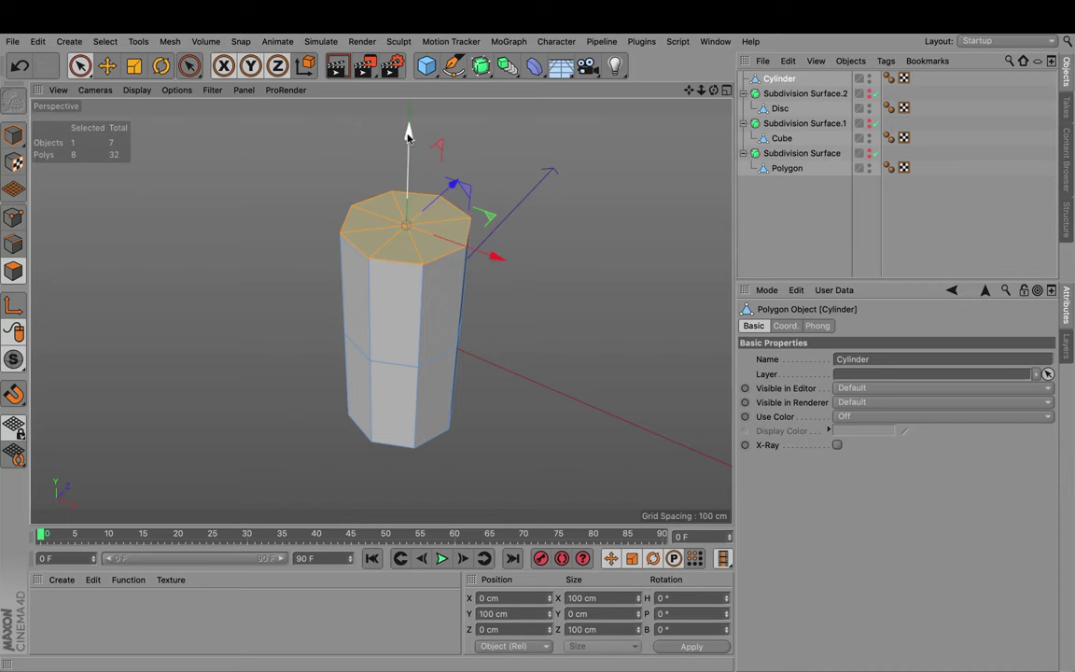
left_click_drag(407, 128, 440, 100)
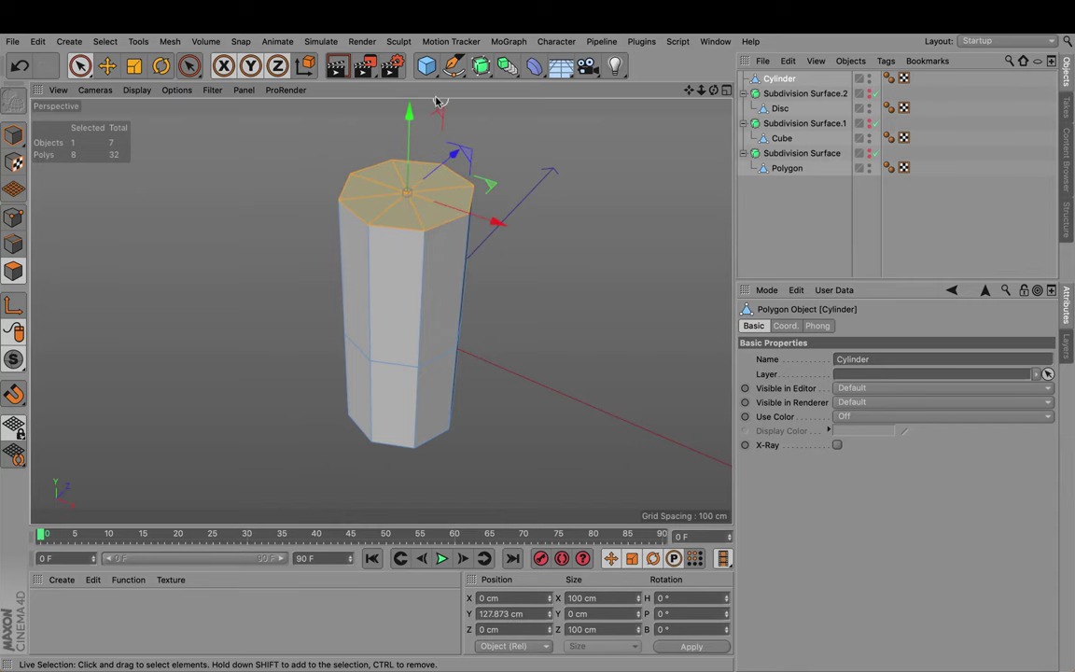
key("ctrl+z")
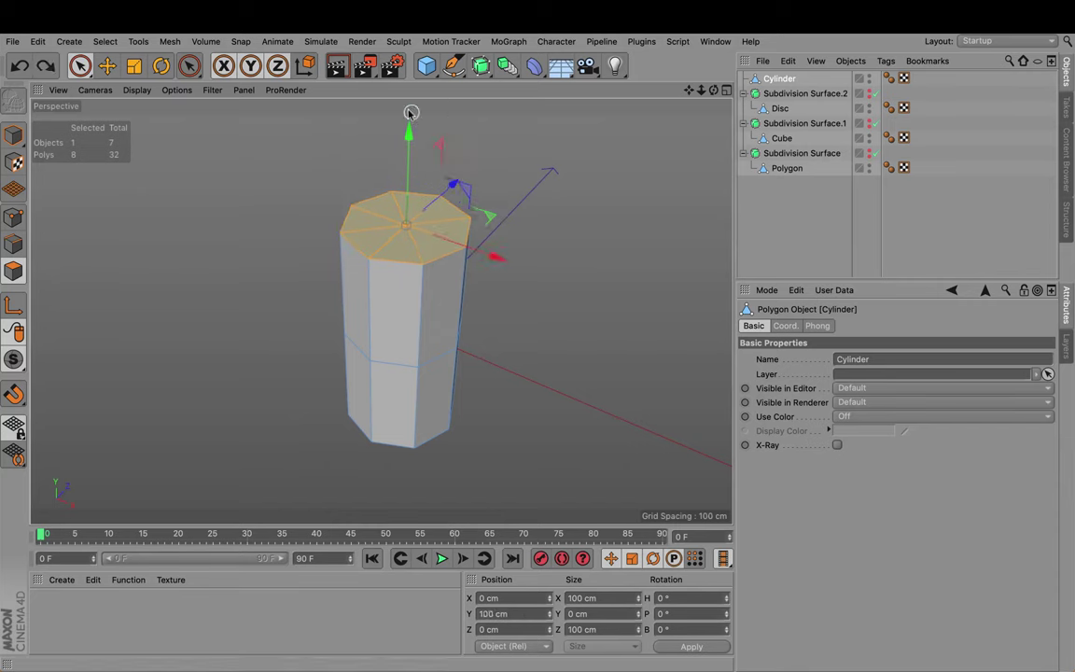
Step: In Edge mode, select every second spoke edge on both the upper and lower caps of the cylinder
left_click(13, 244)
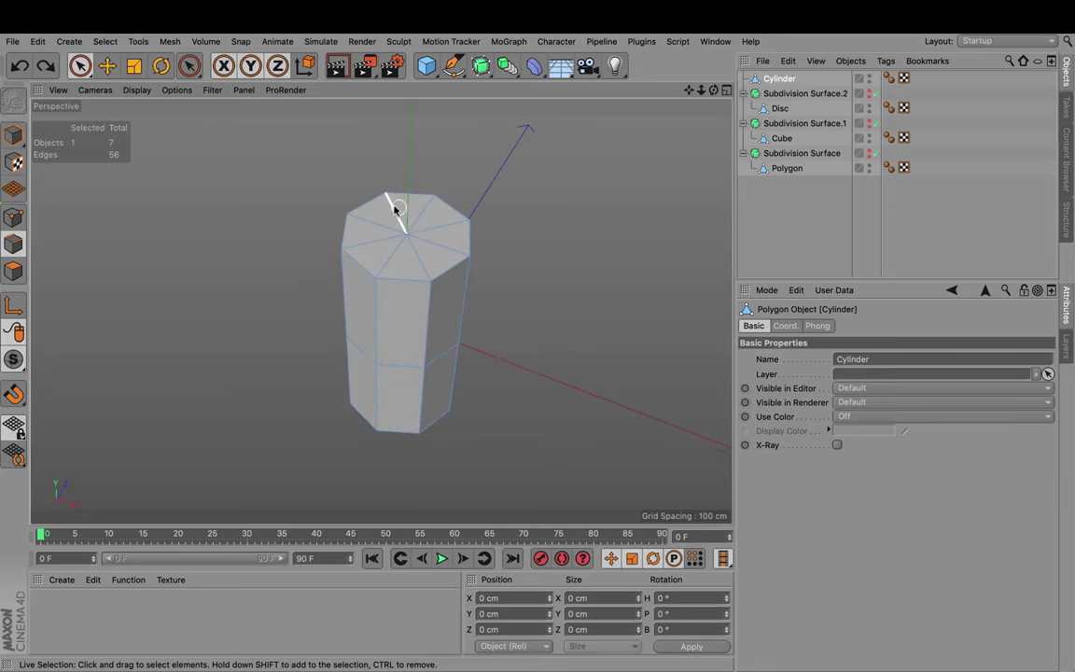
left_click(395, 208)
left_click(440, 226, "shift")
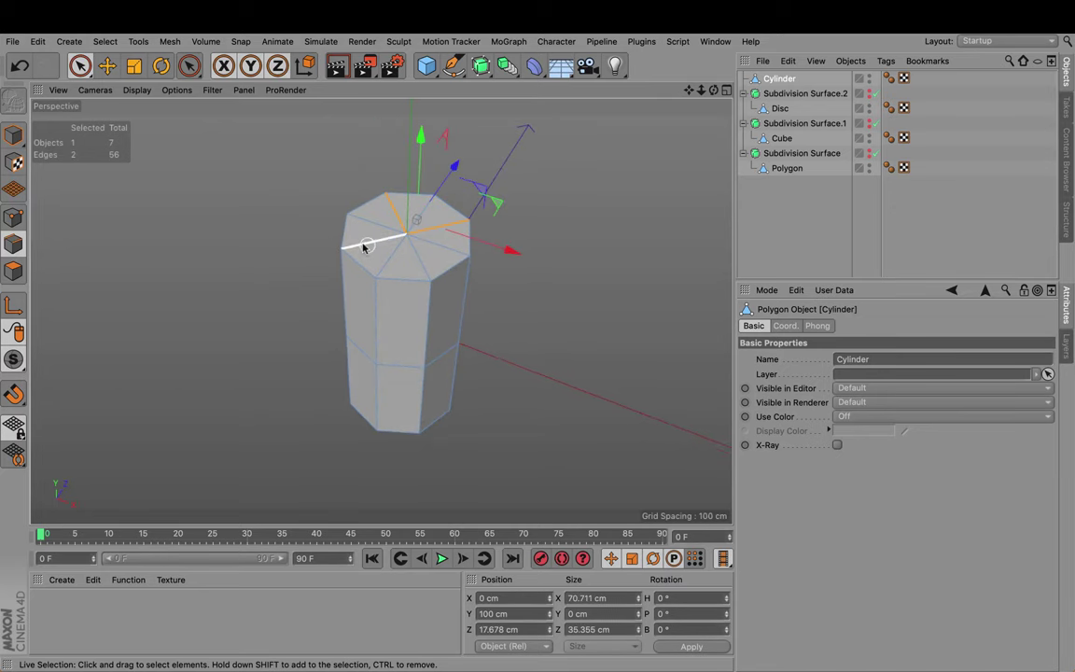
left_click(365, 246, "shift")
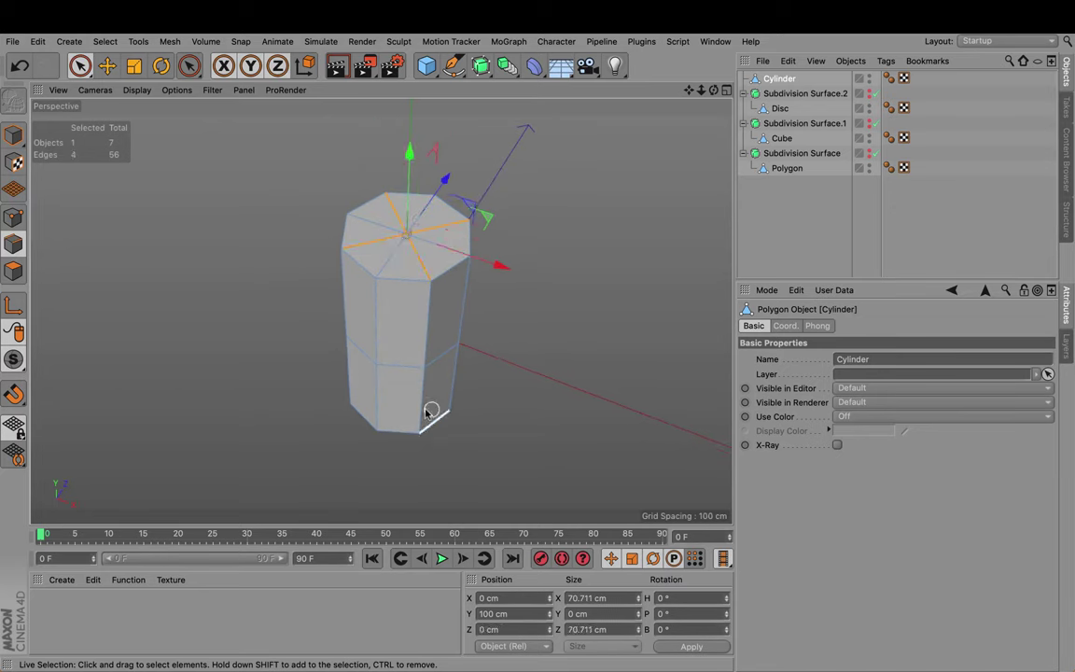
left_click_drag(424, 413, 444, 152, "alt")
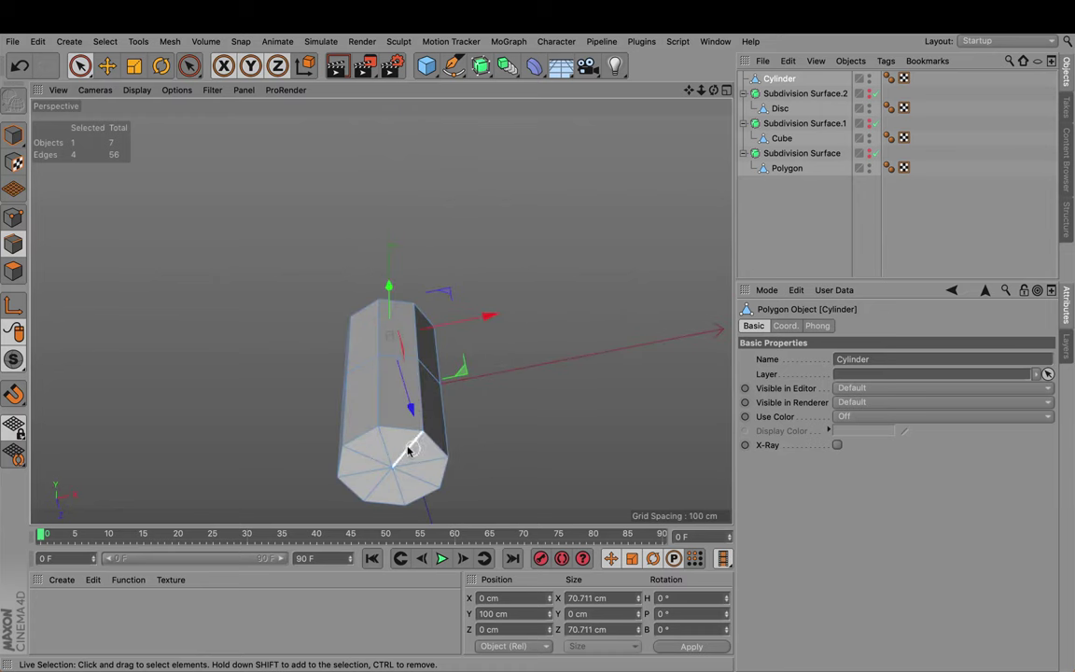
left_click(407, 449, "shift")
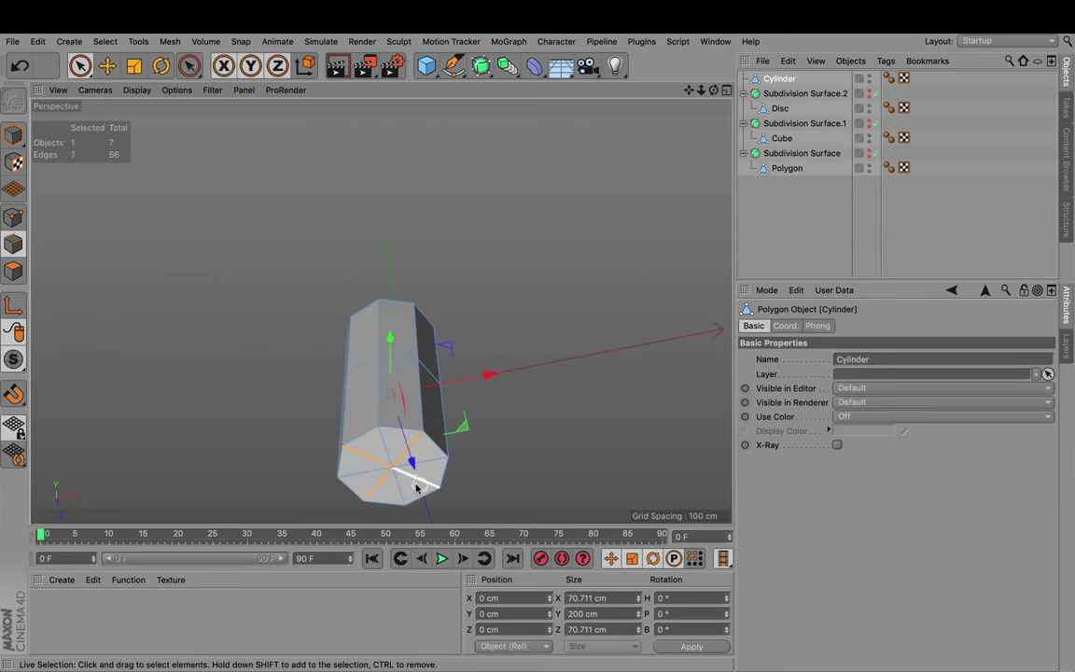
Step: Melt the selected spoke edges on both caps so that each cap consists of four quads
left_click_drag(454, 245, 441, 442, "alt")
left_click_drag(408, 269, 384, 419, "alt")
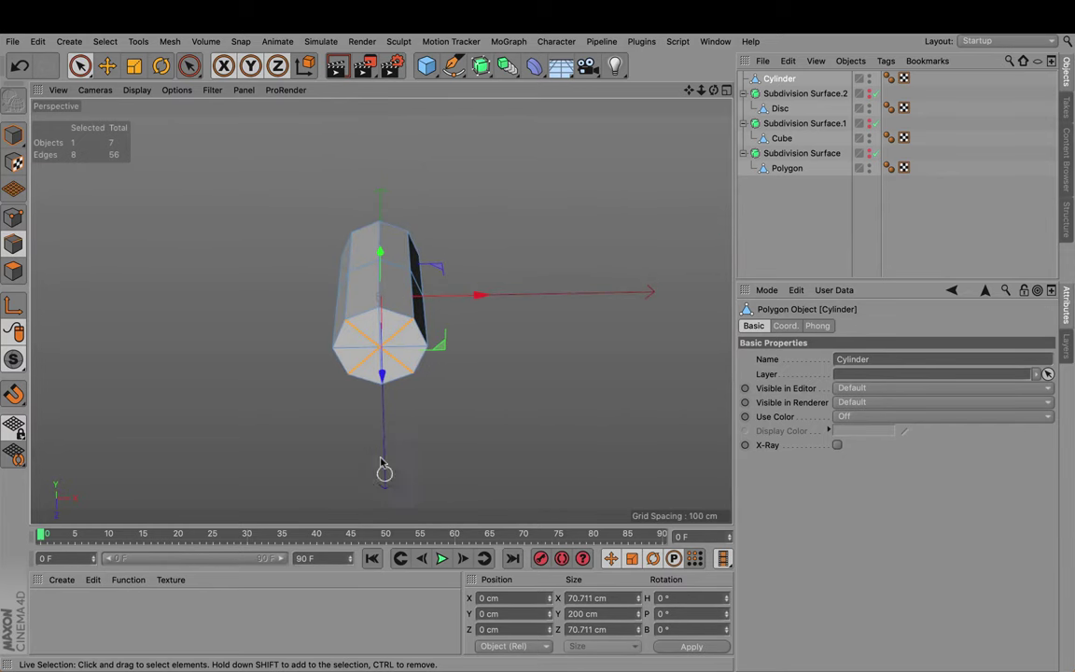
left_click_drag(471, 238, 447, 488, "alt")
scroll(441, 452, "up", 3)
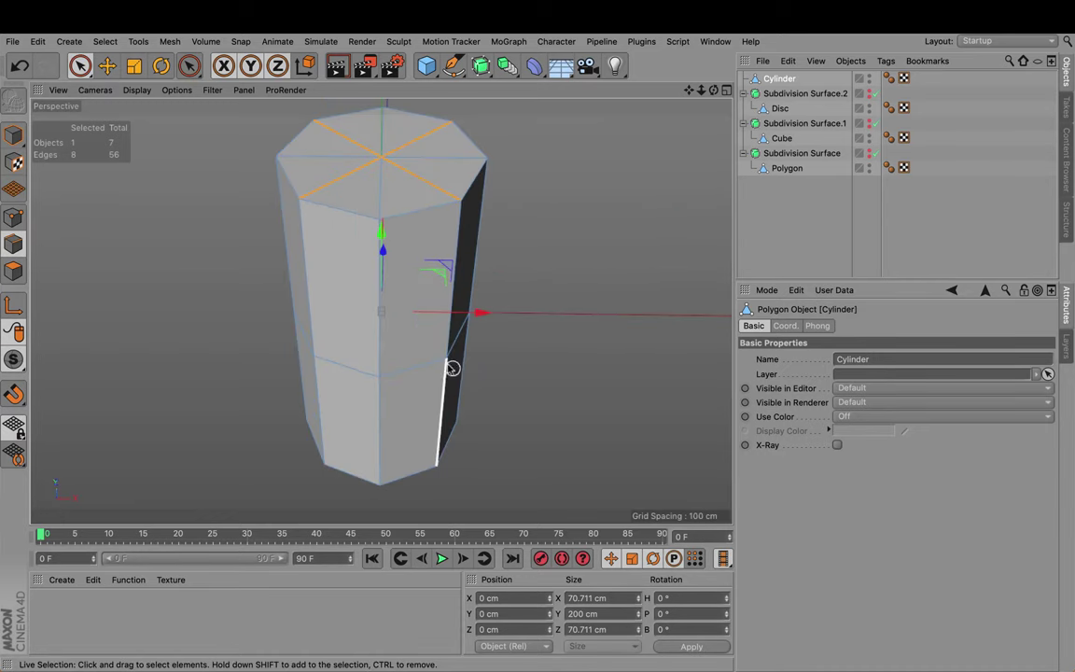
scroll(488, 239, "down", 2)
right_click(538, 175)
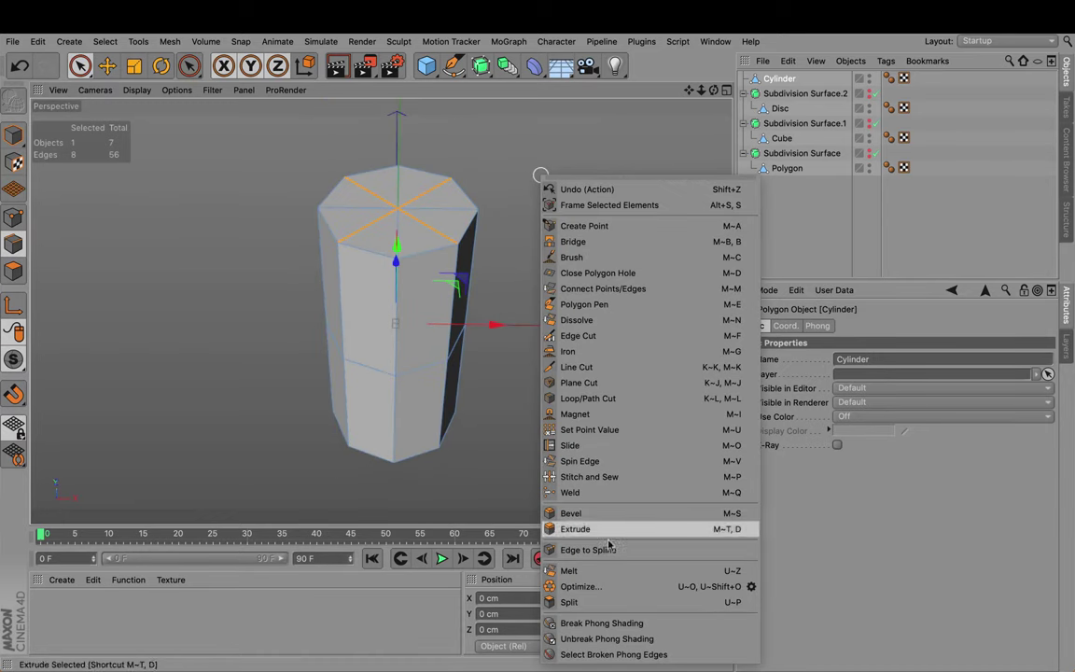
left_click(613, 574)
left_click_drag(460, 324, 434, 234, "alt")
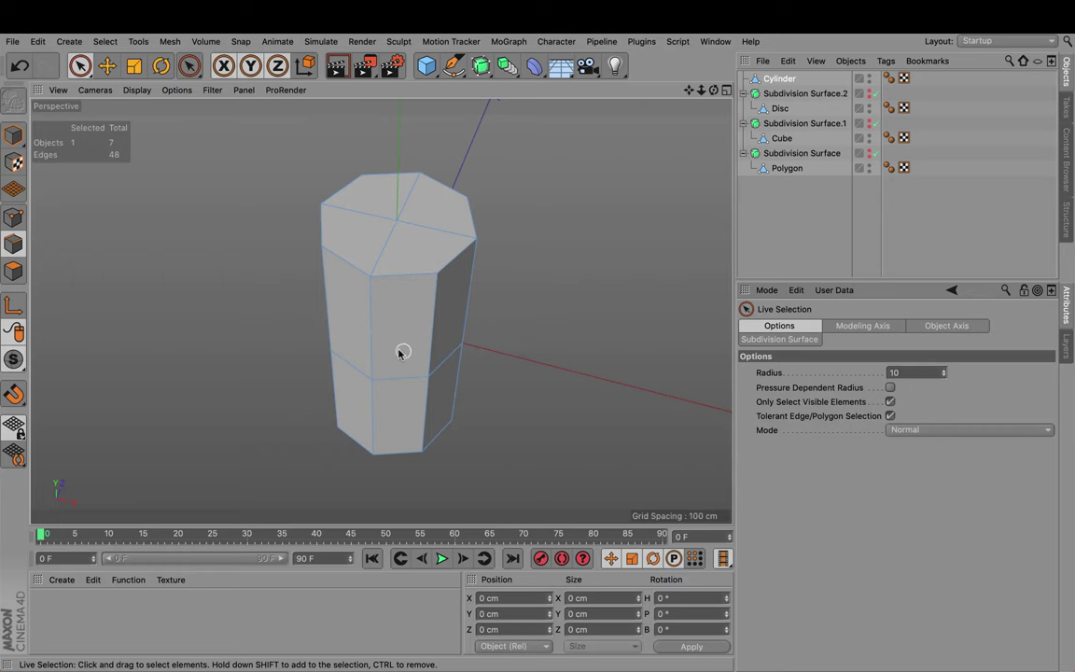
left_click_drag(402, 351, 378, 272, "alt")
Step: Select both rings of vertical side edges around the cylinder, above and below its middle loop, with Ring Selection
left_click(13, 270)
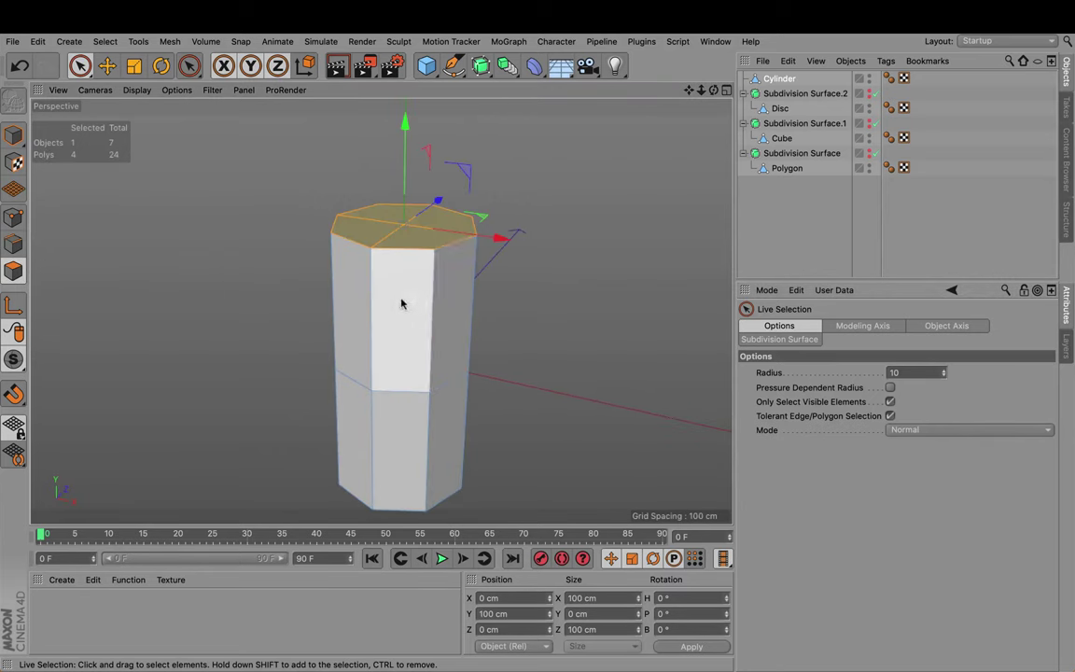
left_click(401, 303)
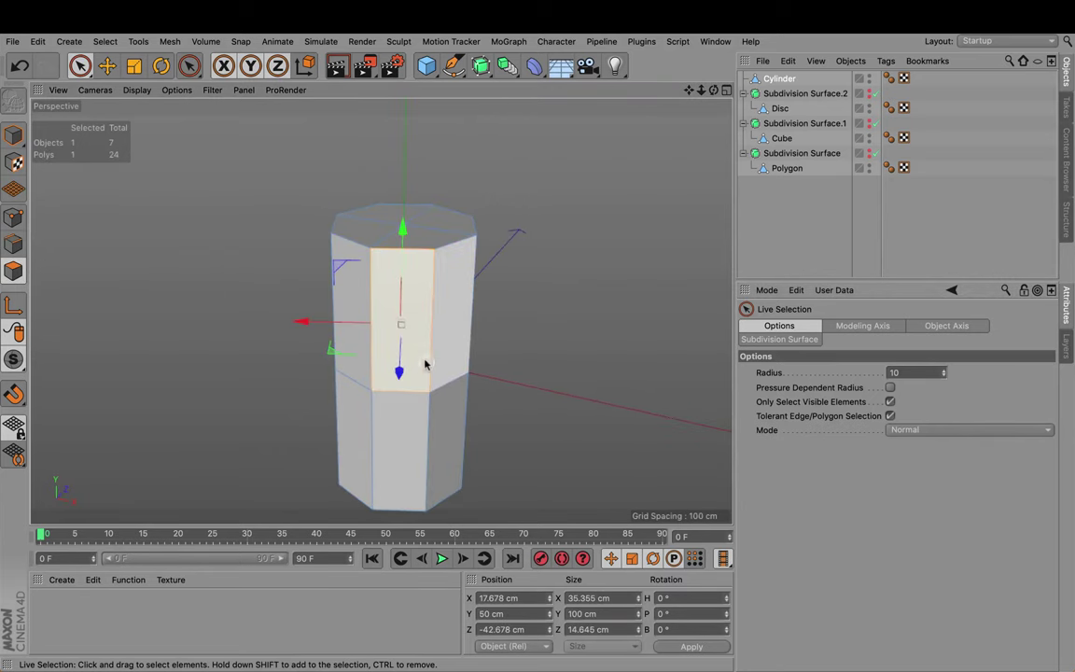
left_click(13, 244)
key("u")
key("b")
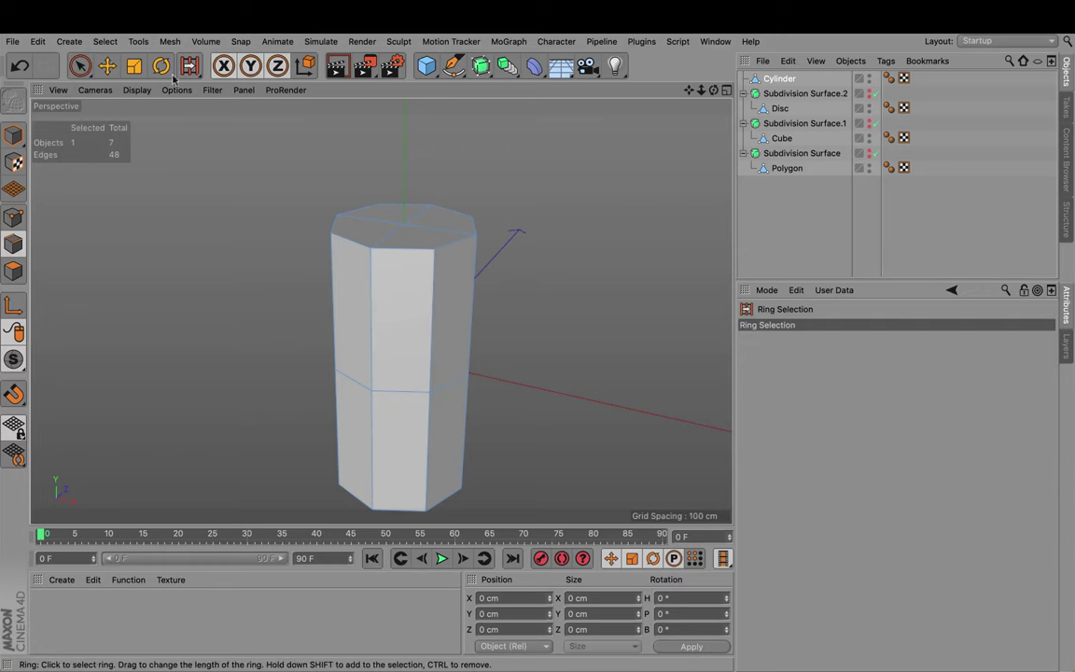
left_click(104, 41)
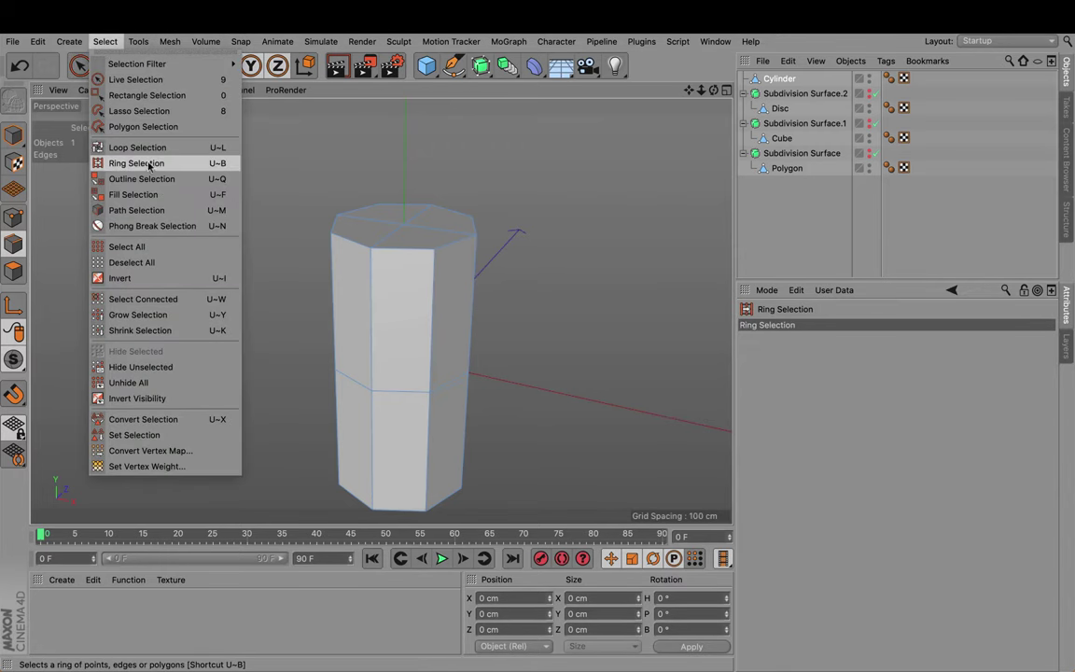
left_click(148, 165)
left_click(357, 305)
left_click(383, 439, "shift")
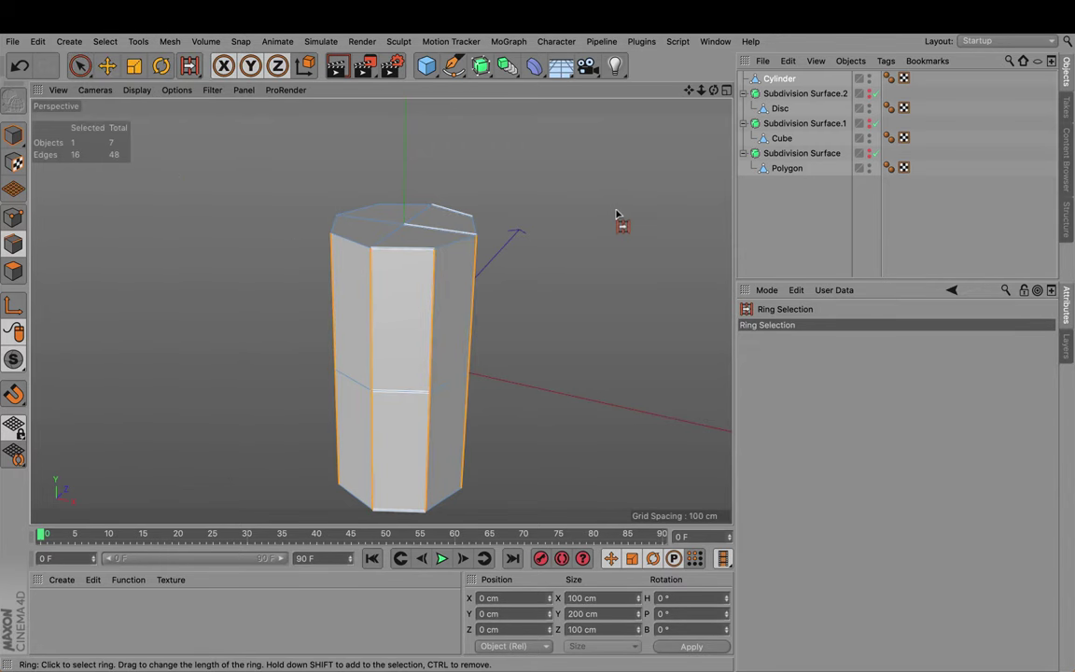
Step: Cut the selected vertical edges with Edge Cut at 50% offset and 1 subdivision, with Create N-gons off
right_click(604, 219)
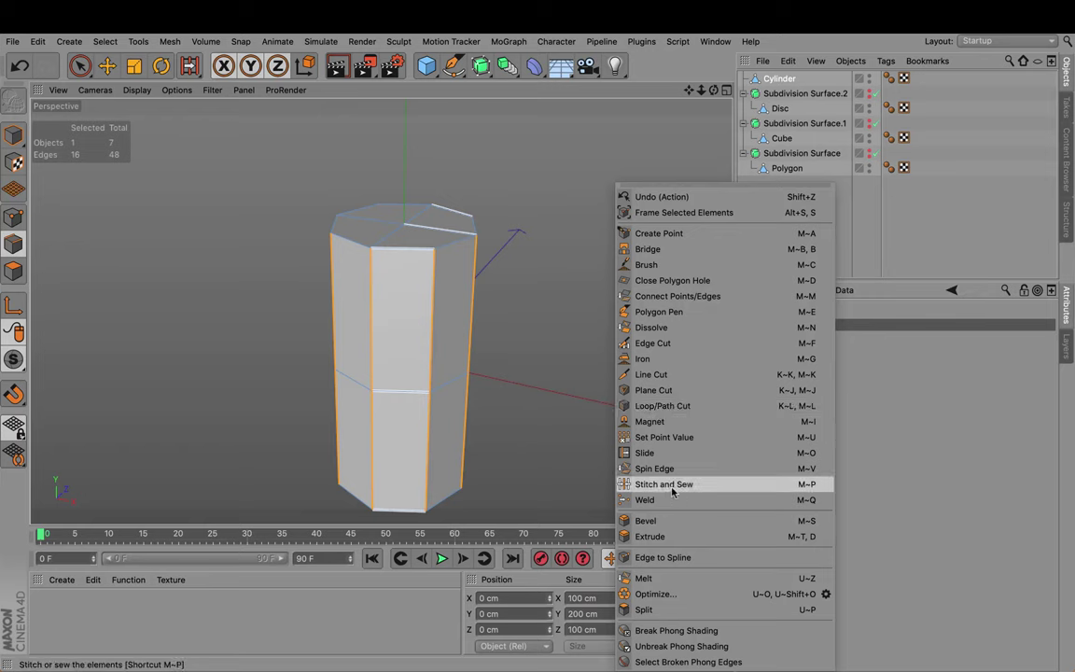
left_click(651, 344)
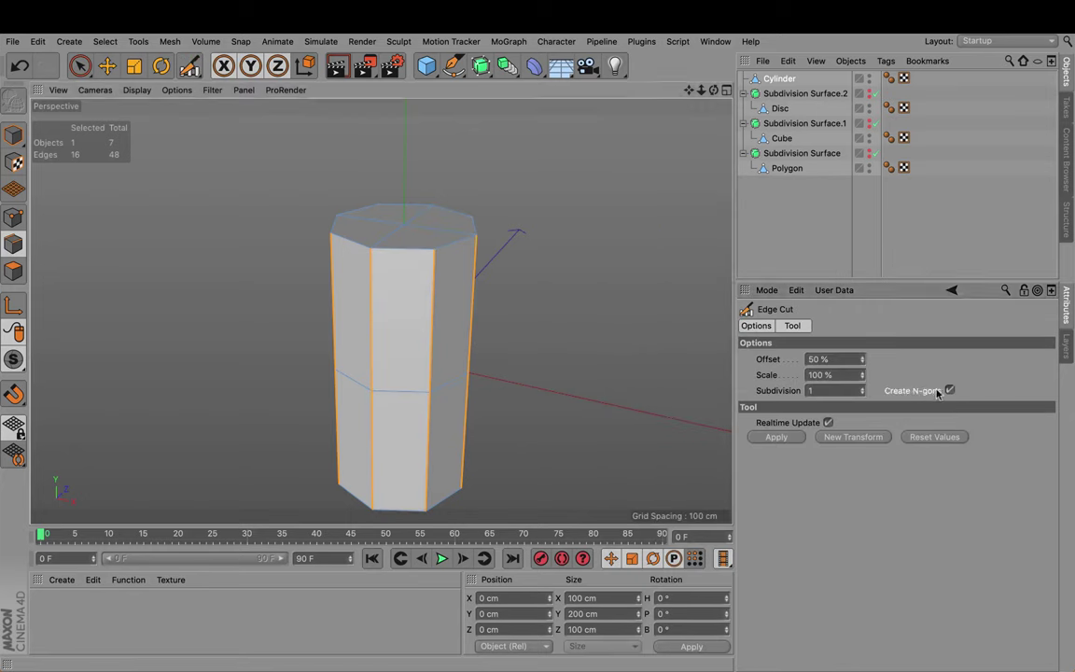
left_click(571, 270)
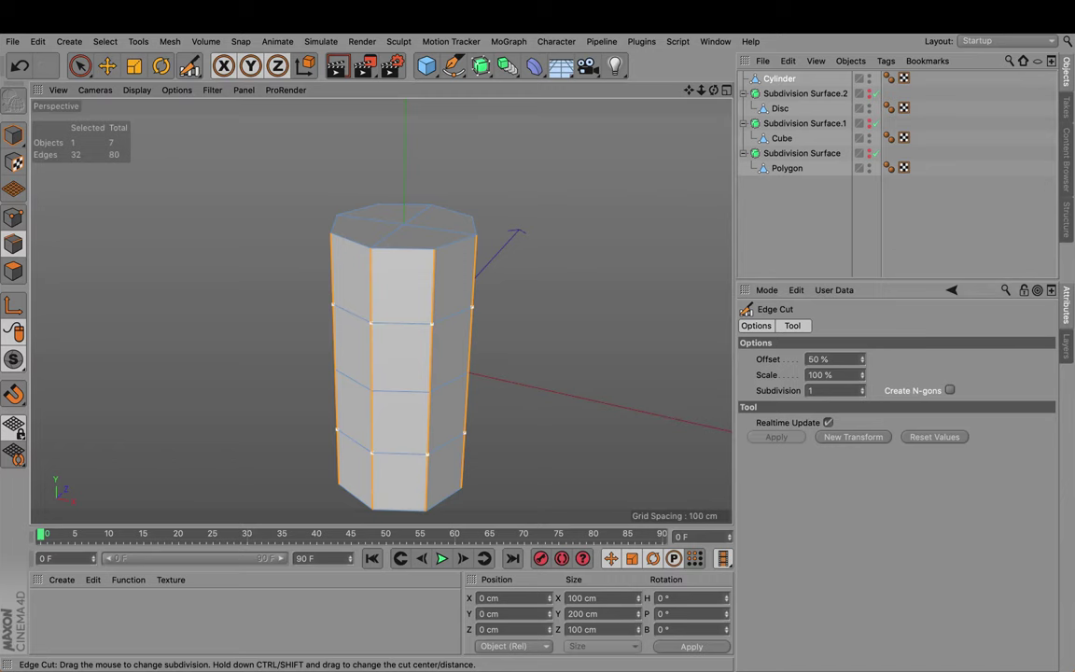
mouse_move(571, 271)
left_mouse_down()
mouse_move(597, 270)
mouse_move(574, 271)
left_mouse_up()
Step: Put the cylinder under a new Subdivision Surface and switch the smoothing off
left_click_drag(539, 341, 530, 260, "alt")
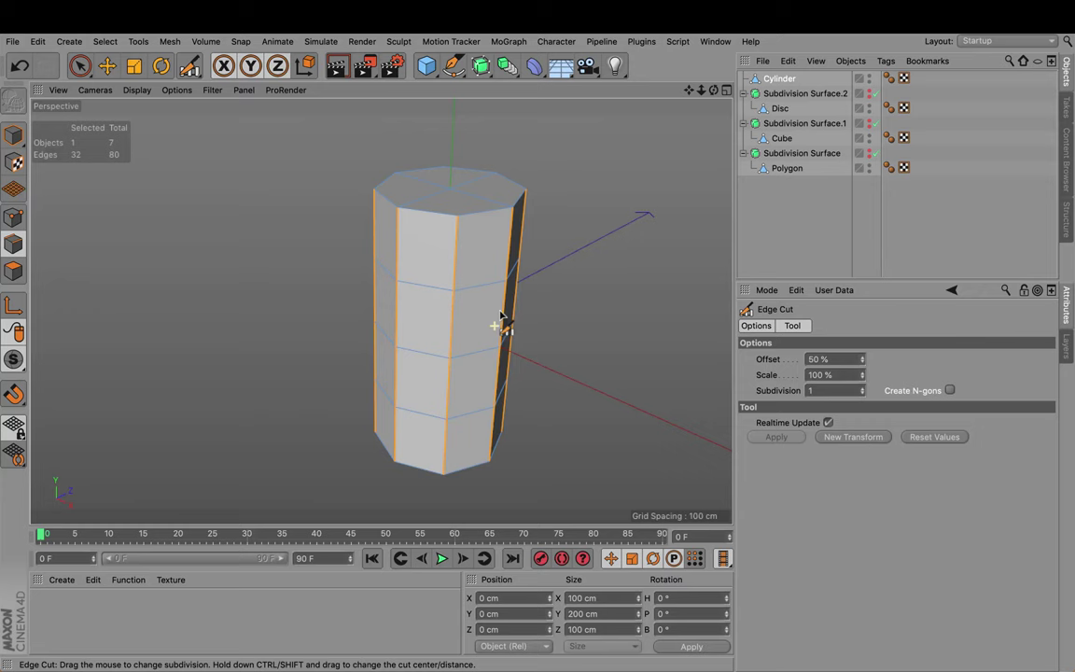
left_click(476, 74, "alt")
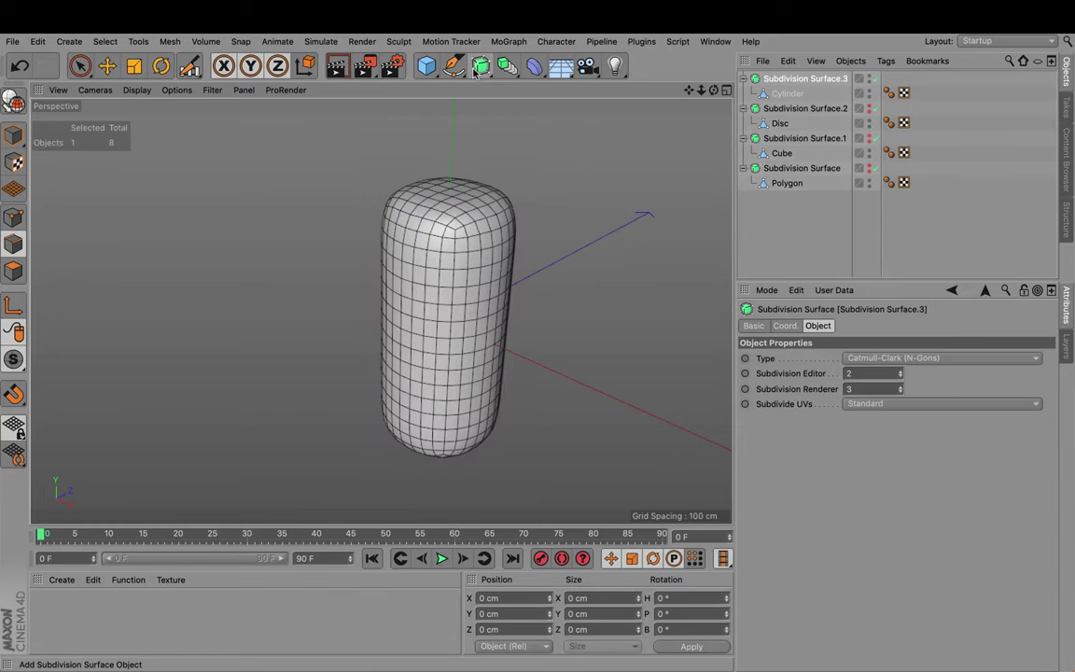
key("q")
Step: Select the outer edge loops of the cylinder's upper and lower caps with Loop Selection
left_click(781, 95)
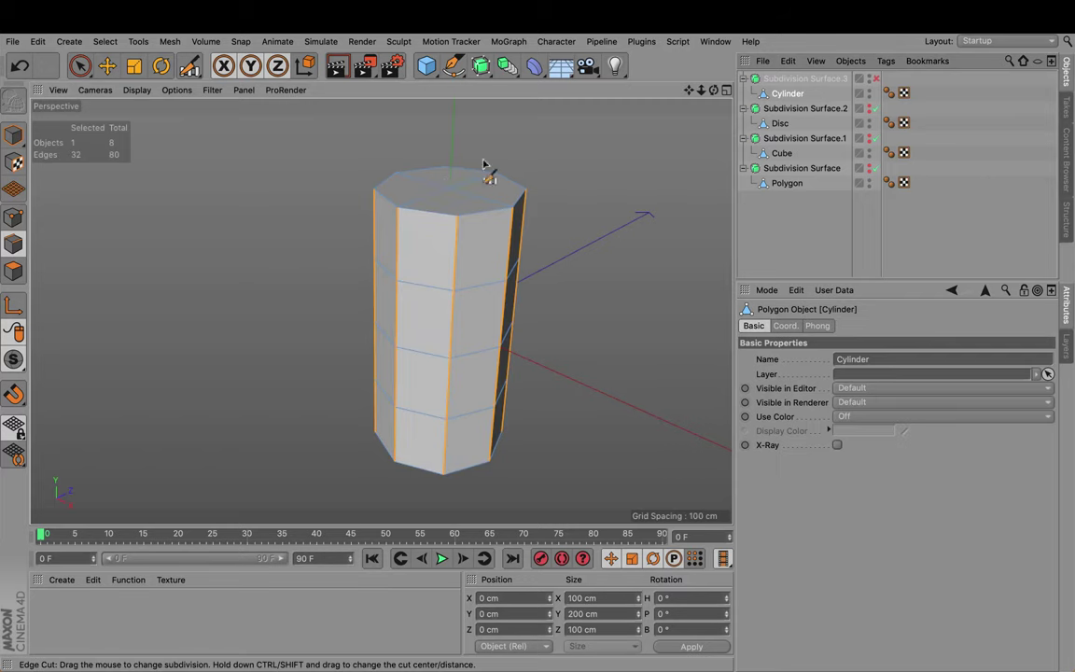
left_click(105, 41)
left_click(112, 134)
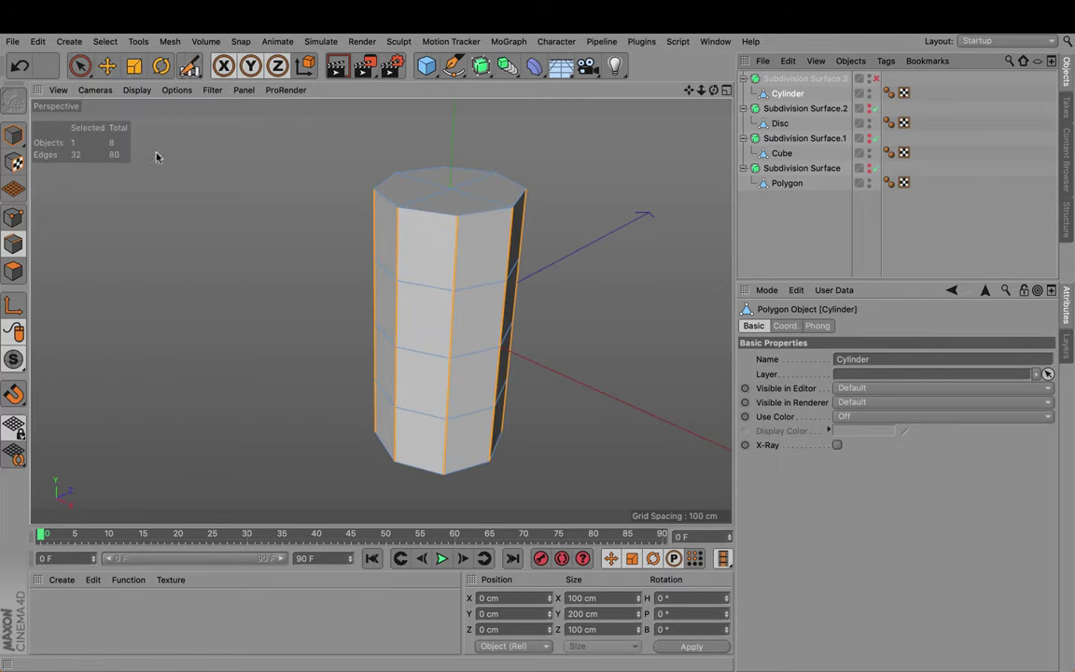
left_click(431, 213)
left_click_drag(457, 408, 466, 357, "alt")
left_click(457, 365, "shift")
left_click_drag(504, 257, 533, 299, "alt")
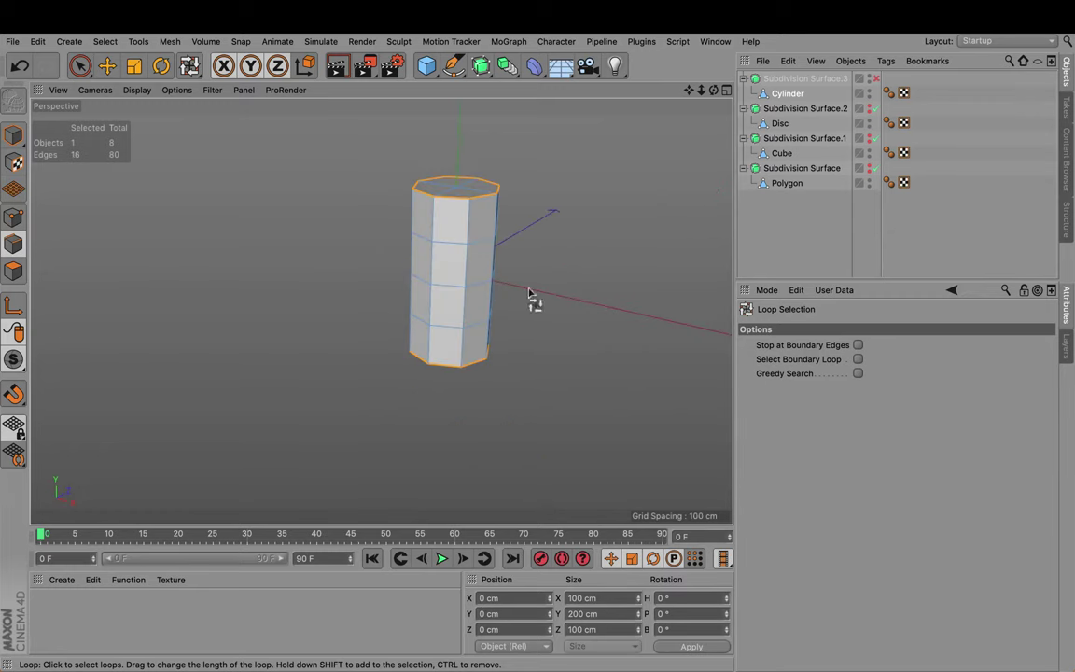
Step: Bevel both rim loops in Solid mode with a 5 cm offset and switch the cylinder's Subdivision Surface back on
right_click(563, 175)
left_click(597, 510)
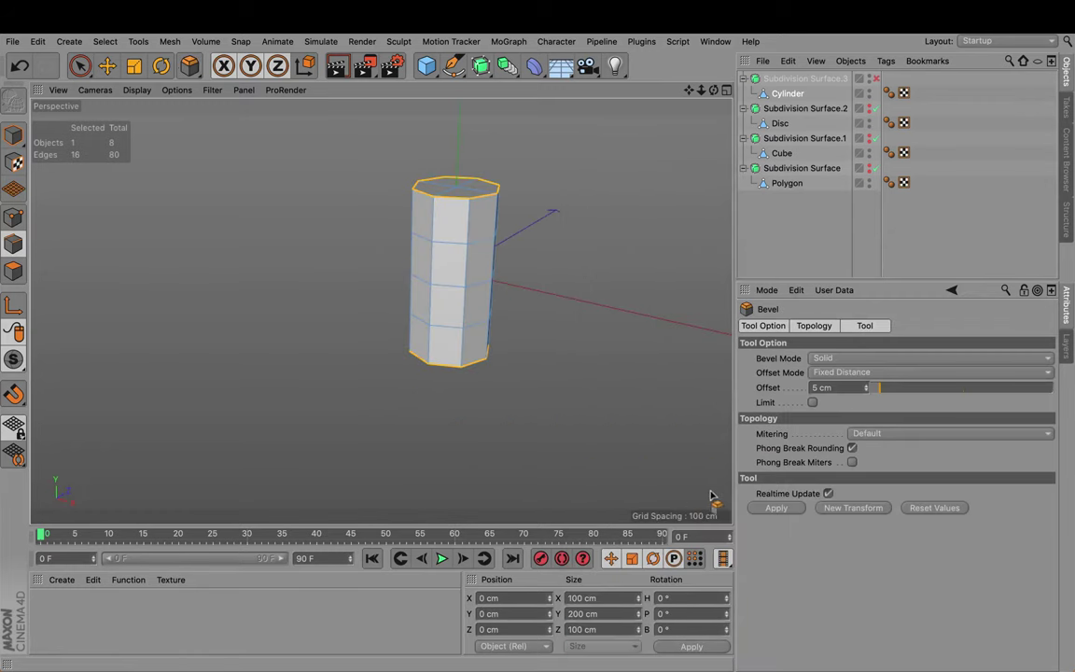
left_click(774, 508)
scroll(491, 201, "up", 6)
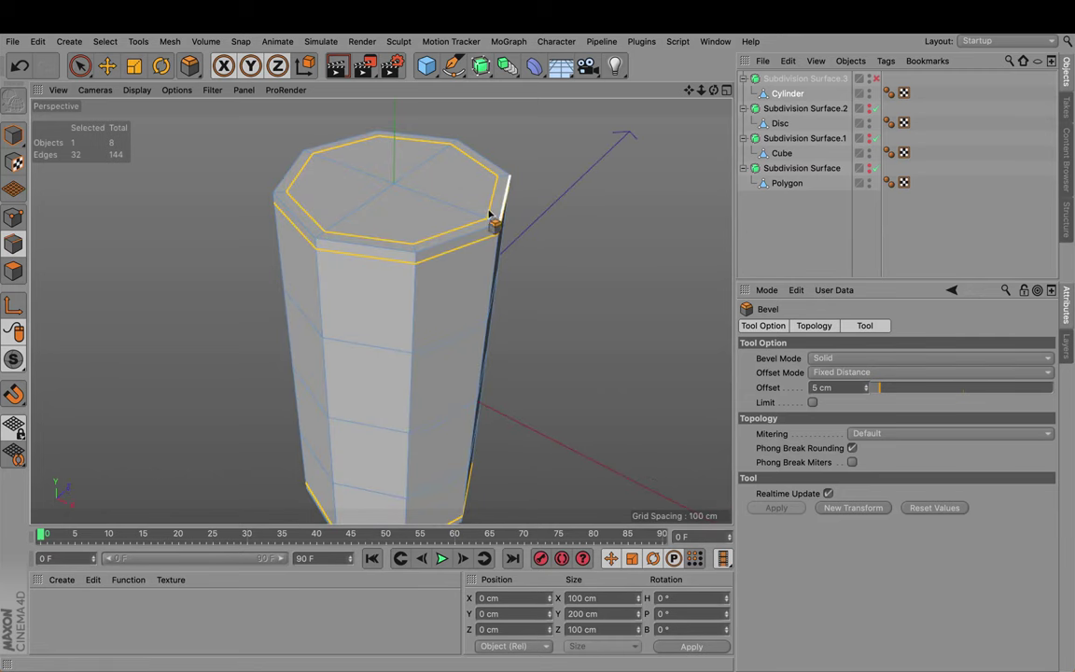
key("q")
left_click(520, 225)
scroll(466, 243, "down", 3)
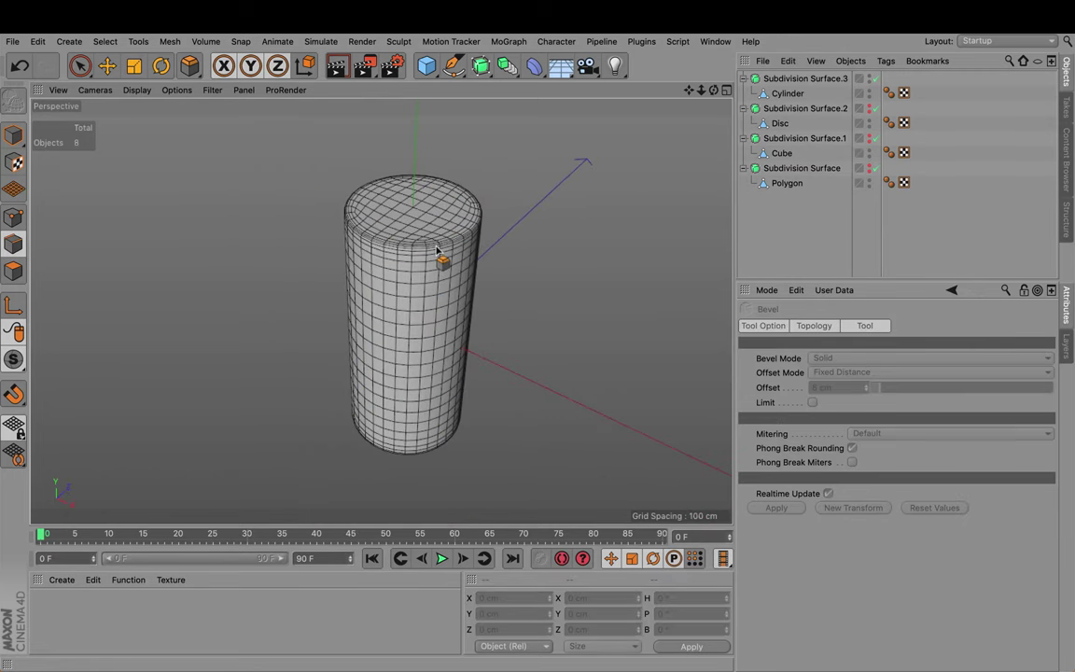
Step: Switch the viewport to Gouraud Shading without lines and set the cylinder's Subdivision Editor level to 3
left_click(136, 89)
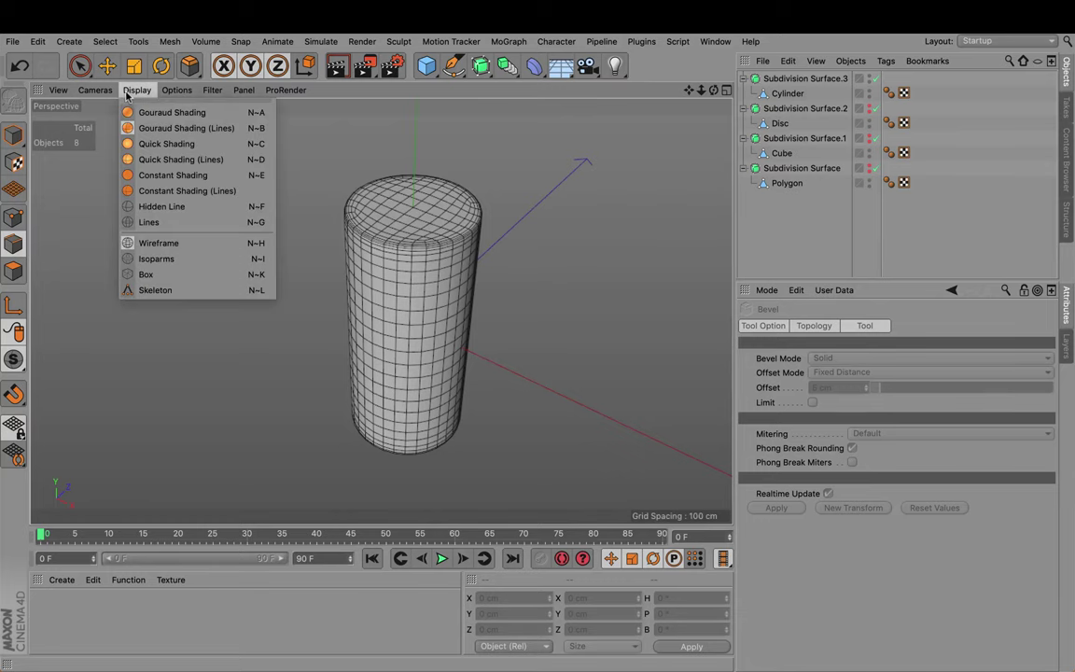
left_click(157, 112)
mouse_move(411, 247)
left_mouse_down("alt")
mouse_move(428, 259)
mouse_move(295, 310)
mouse_move(316, 319)
left_mouse_up("alt")
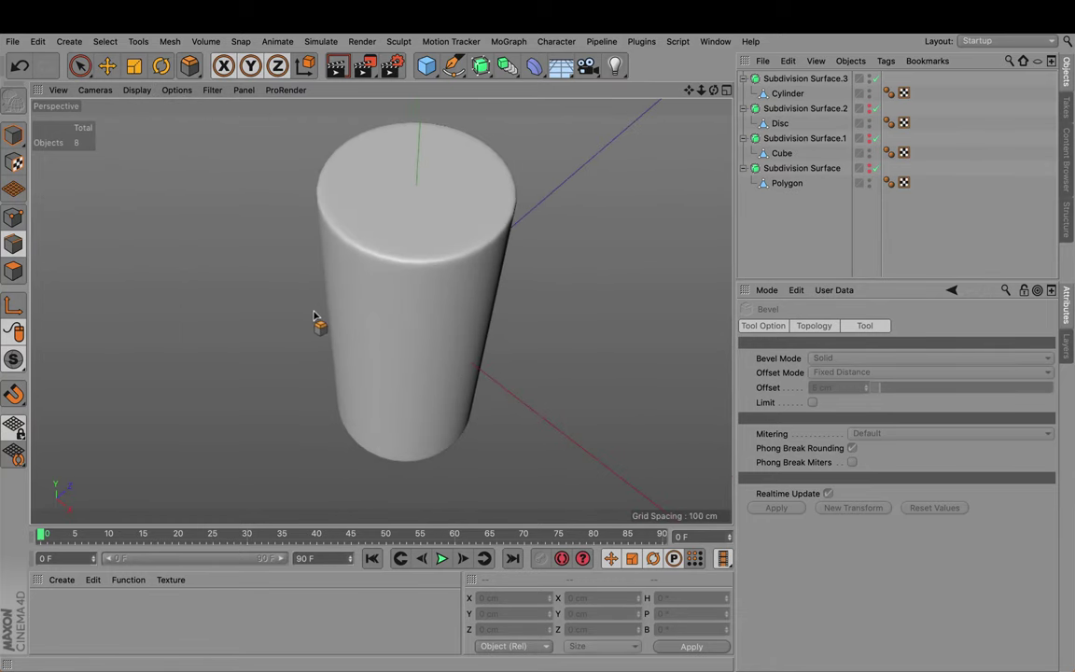
left_click(804, 78)
left_click(898, 373)
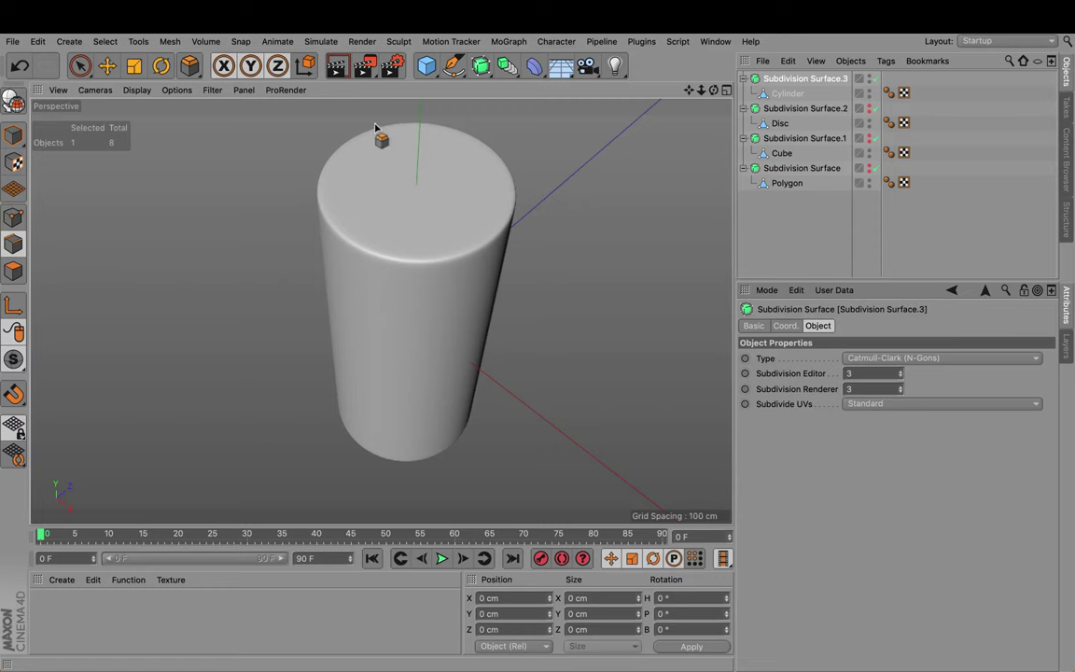
Step: Switch the viewport to Gouraud Shading (Lines) with Isoparms to show the smoothed cylinder's base edges
scroll(425, 226, "down", 2)
scroll(425, 227, "up", 3)
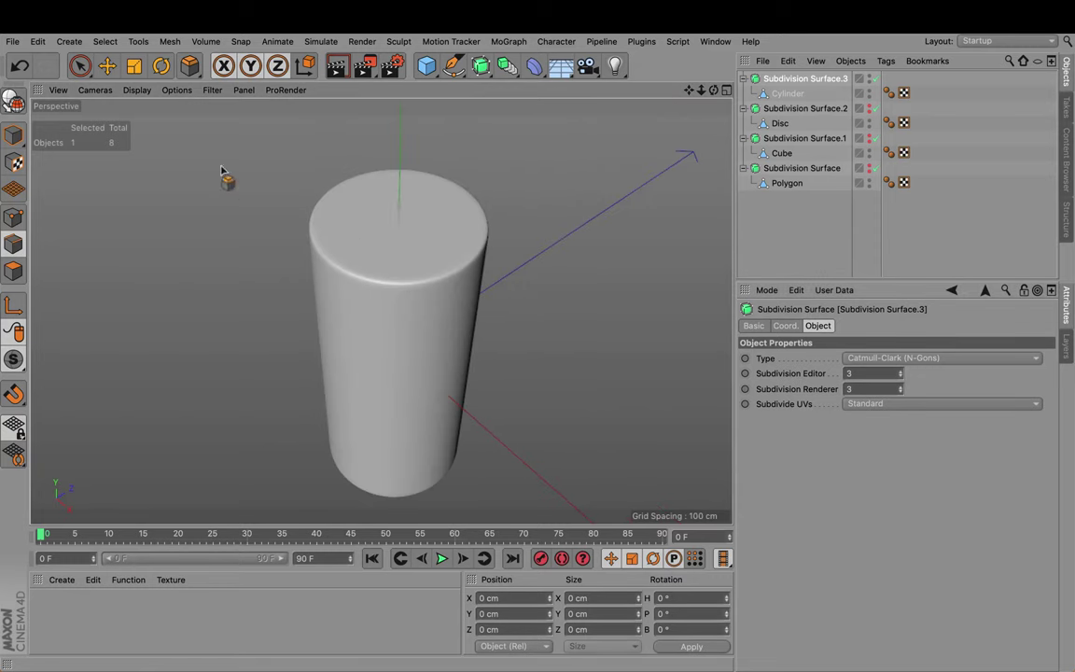
left_click(136, 90)
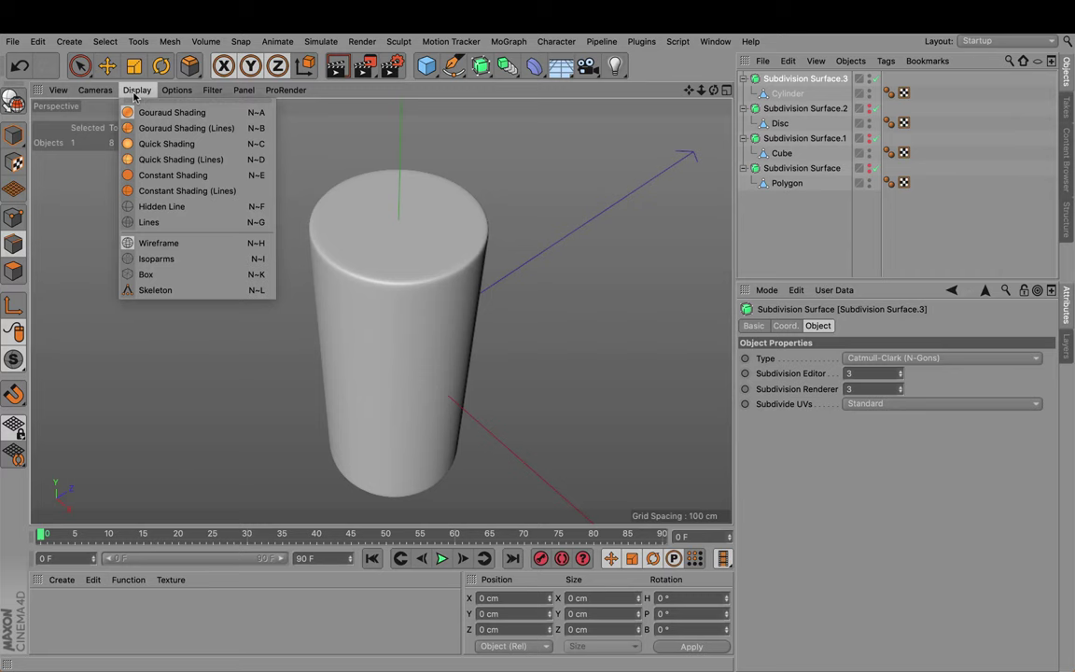
left_click(163, 127)
left_click(136, 90)
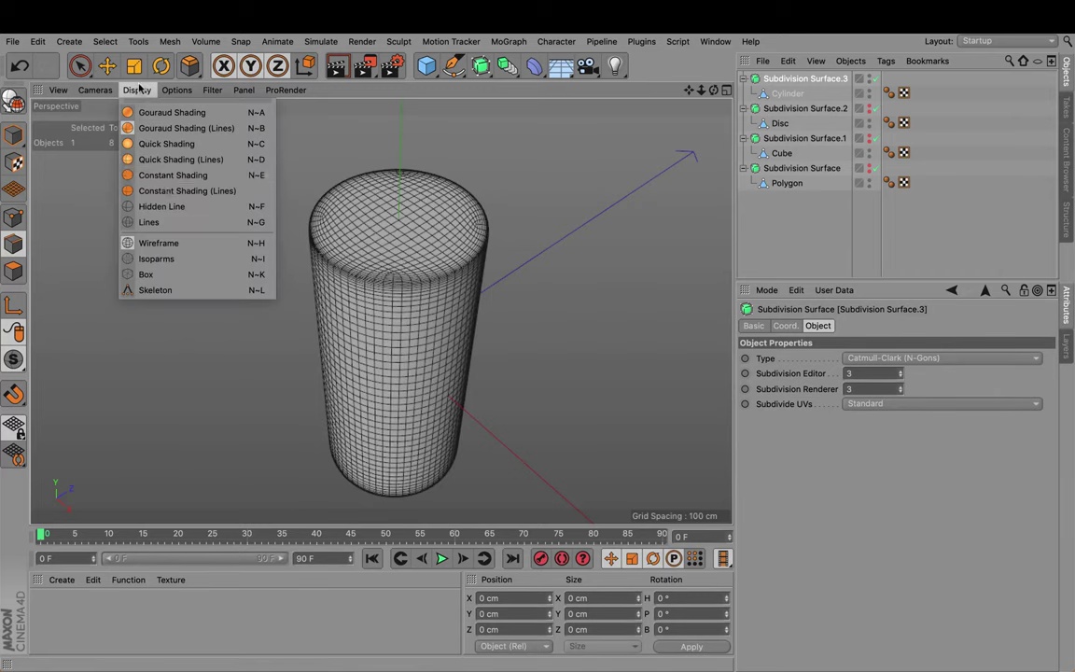
left_click(158, 259)
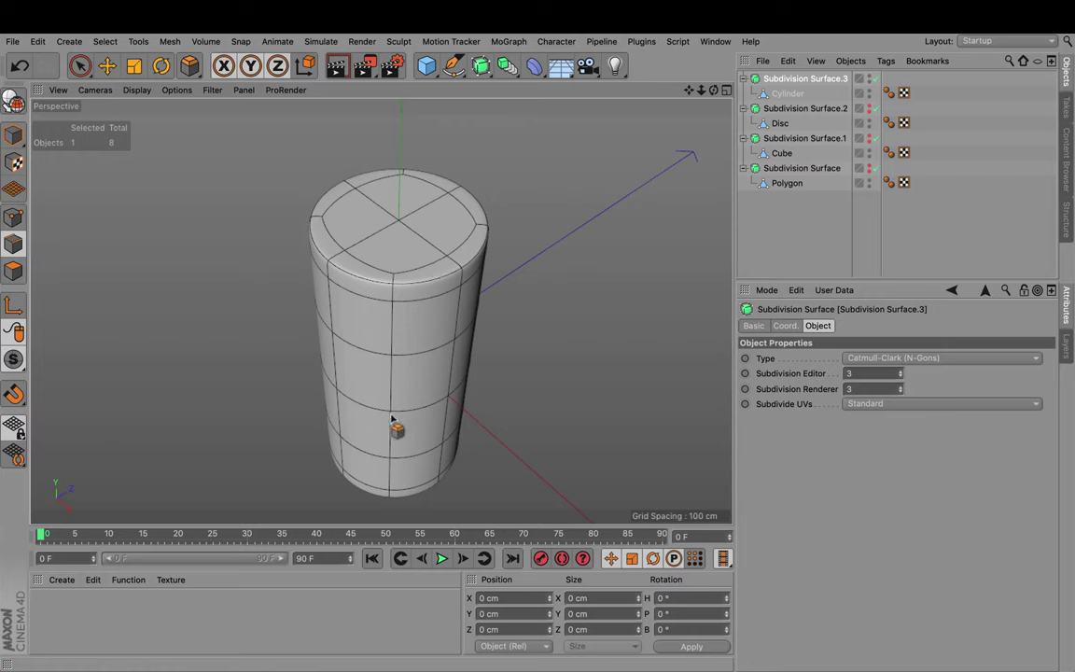
mouse_move(391, 427)
left_mouse_down("alt")
mouse_move(379, 373)
mouse_move(396, 420)
left_mouse_up("alt")
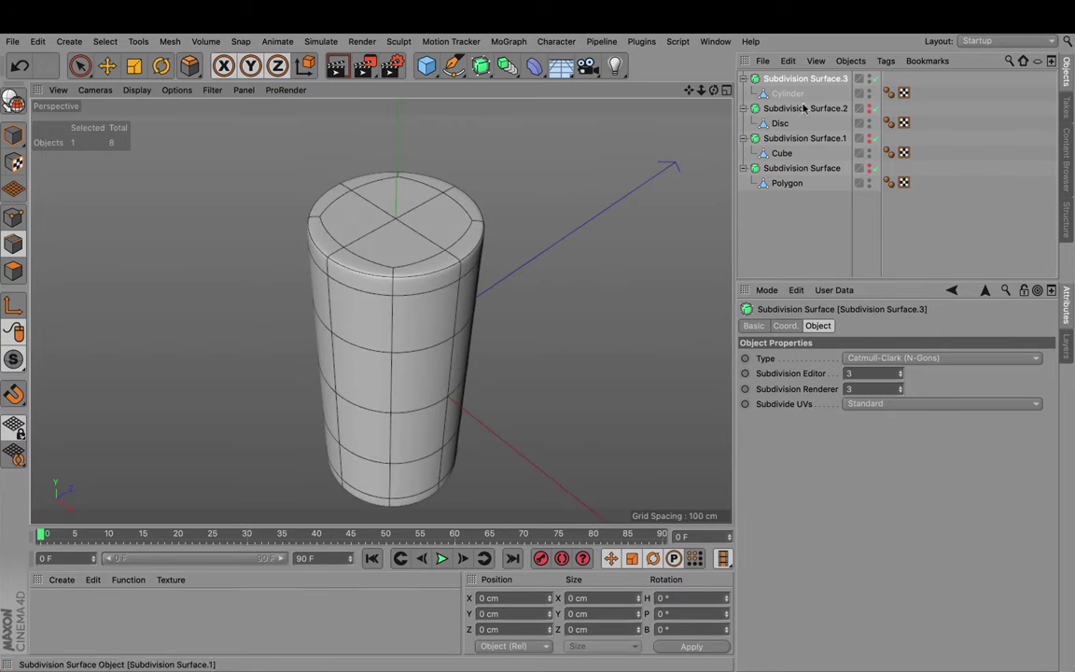
Step: Switch the cylinder's Subdivision Surface off and on again to compare the base mesh with the smoothed shape
left_click(872, 81)
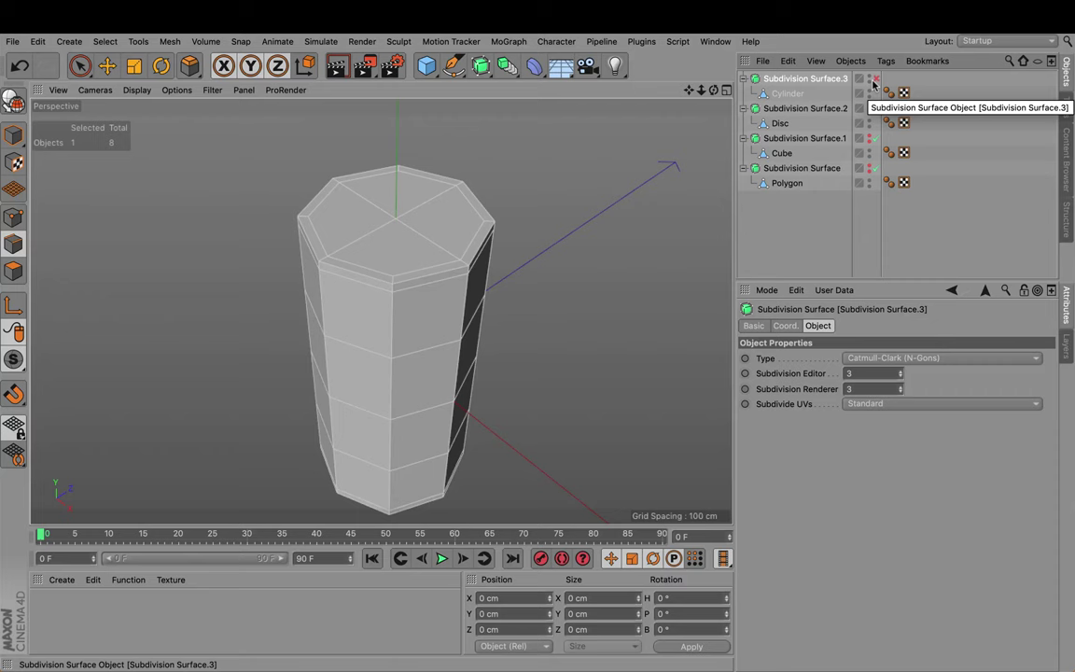
left_click(873, 81)
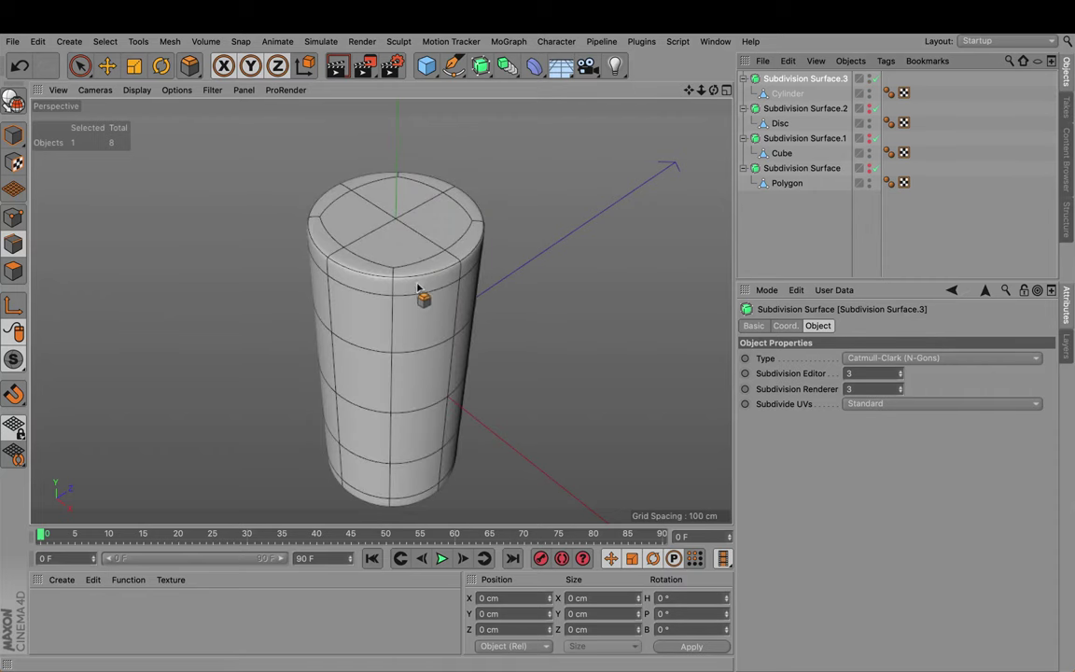
left_click_drag(420, 299, 411, 383, "alt")
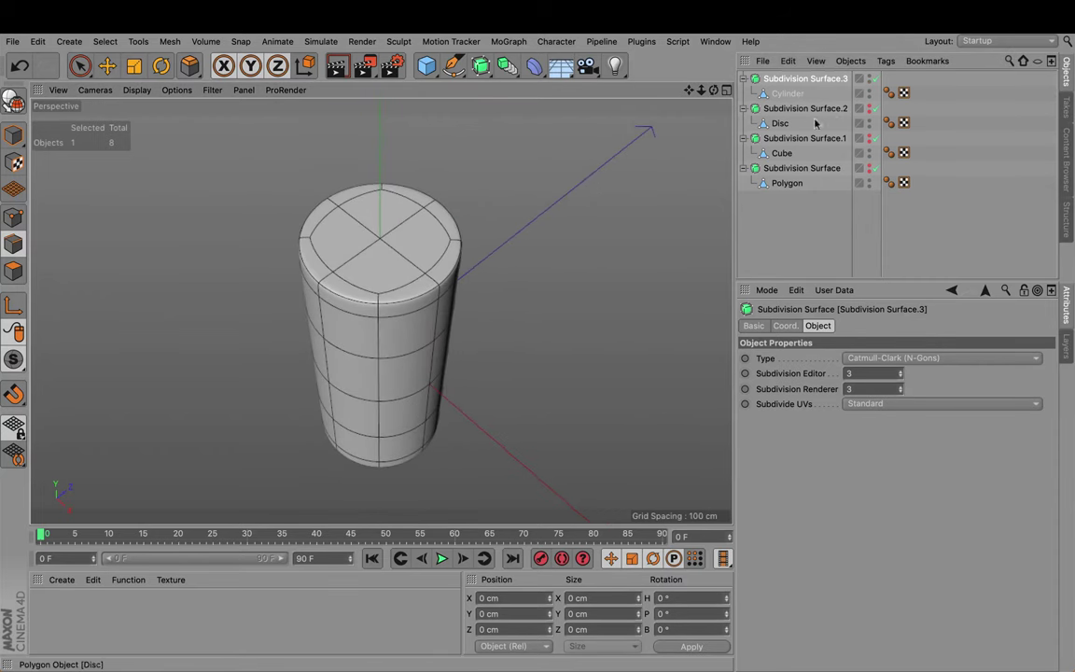
Step: Hide the cylinder's Subdivision Surface and add a Tube with an outer radius of 100 cm
left_click(869, 78)
left_click(425, 67)
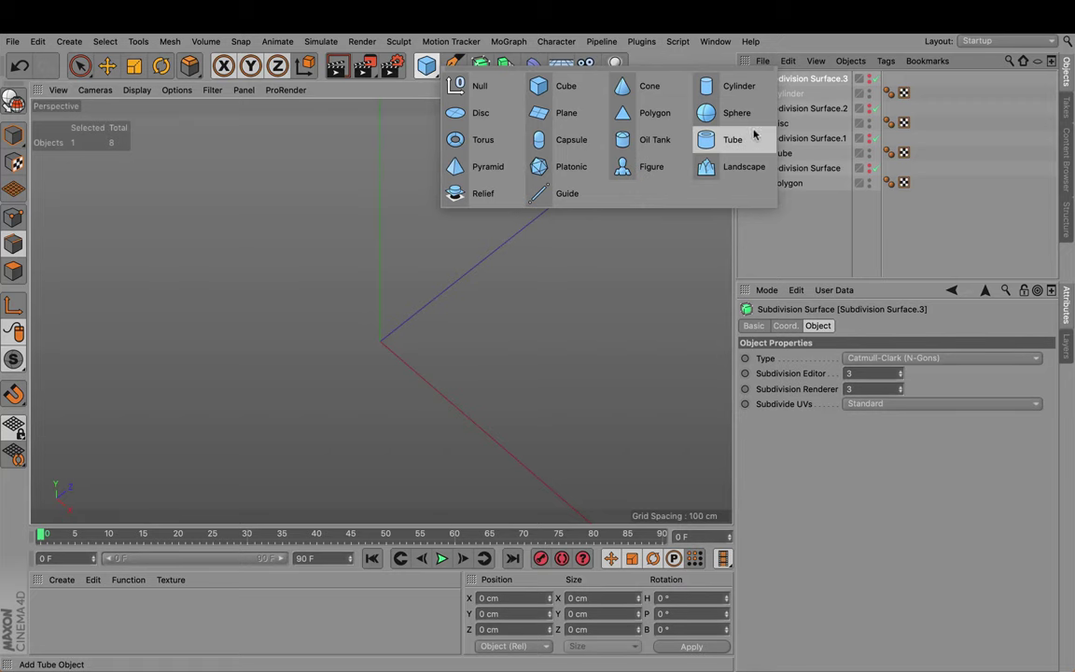
left_click(729, 140)
scroll(479, 217, "down", 3)
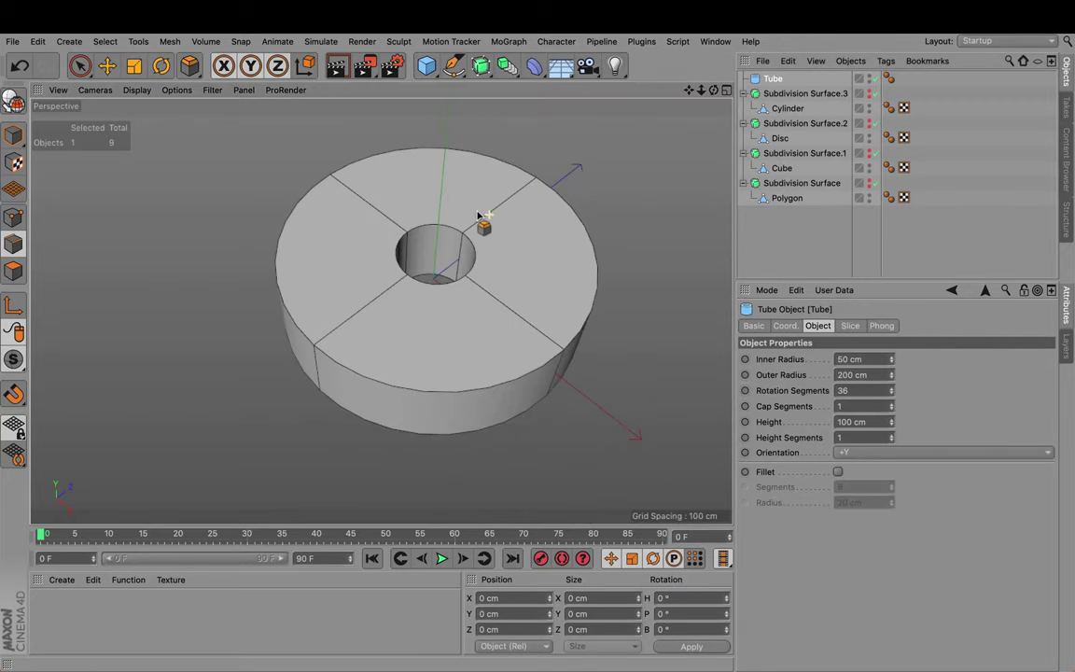
left_click(877, 374)
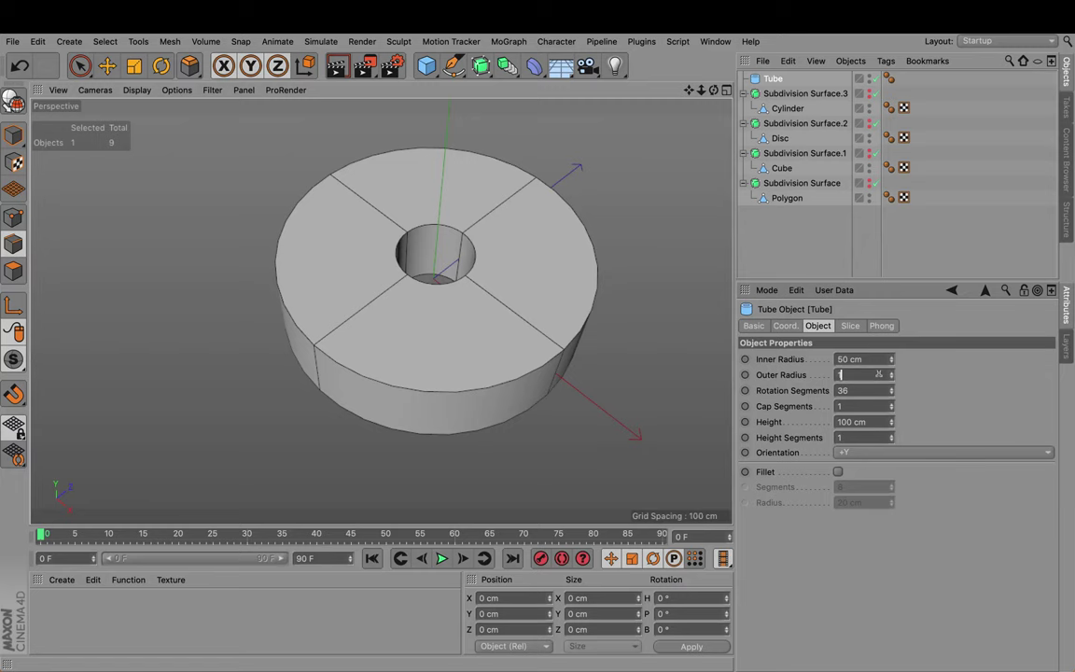
type("100")
key("Return")
scroll(456, 243, "up", 2)
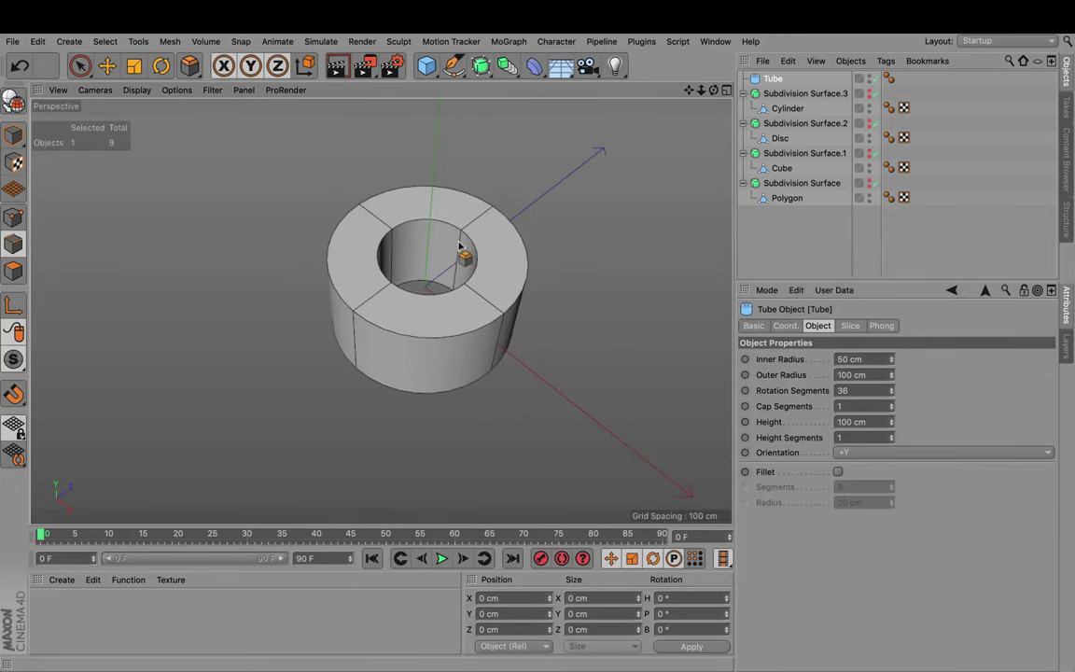
Step: Show the viewport lines as Wireframe and set the tube's Rotation Segments to 8
left_click(135, 90)
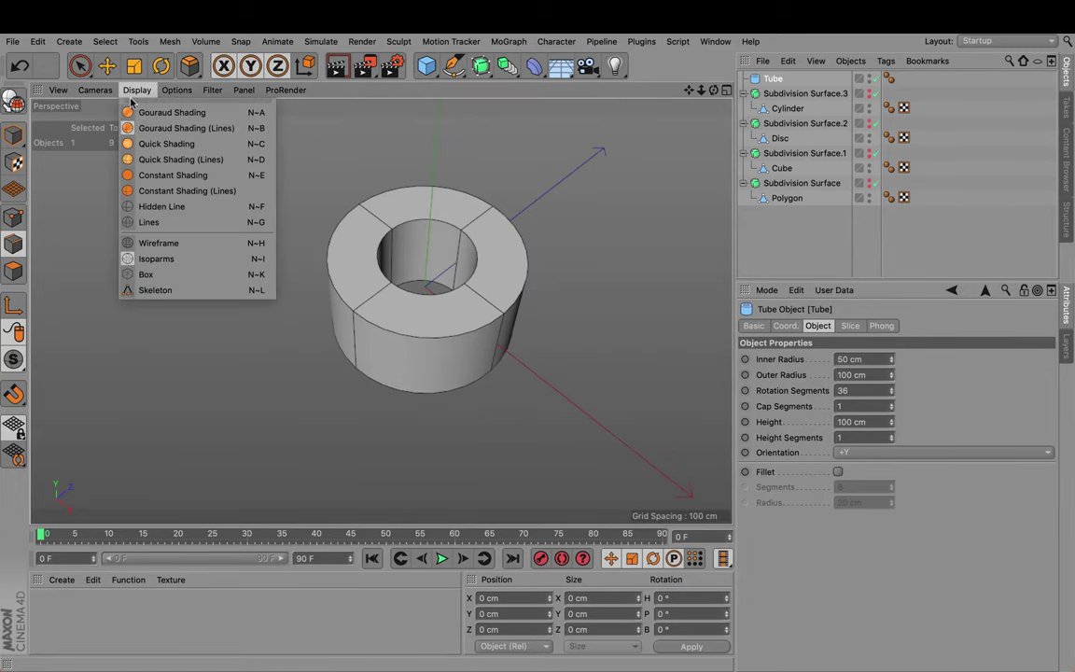
left_click(150, 242)
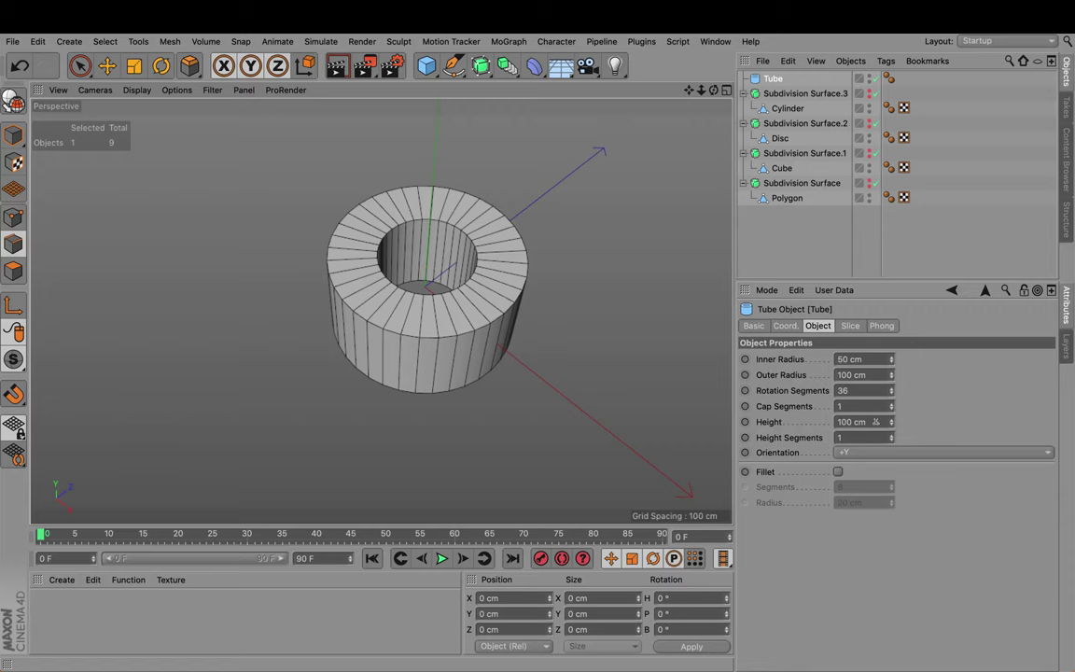
left_click(859, 390)
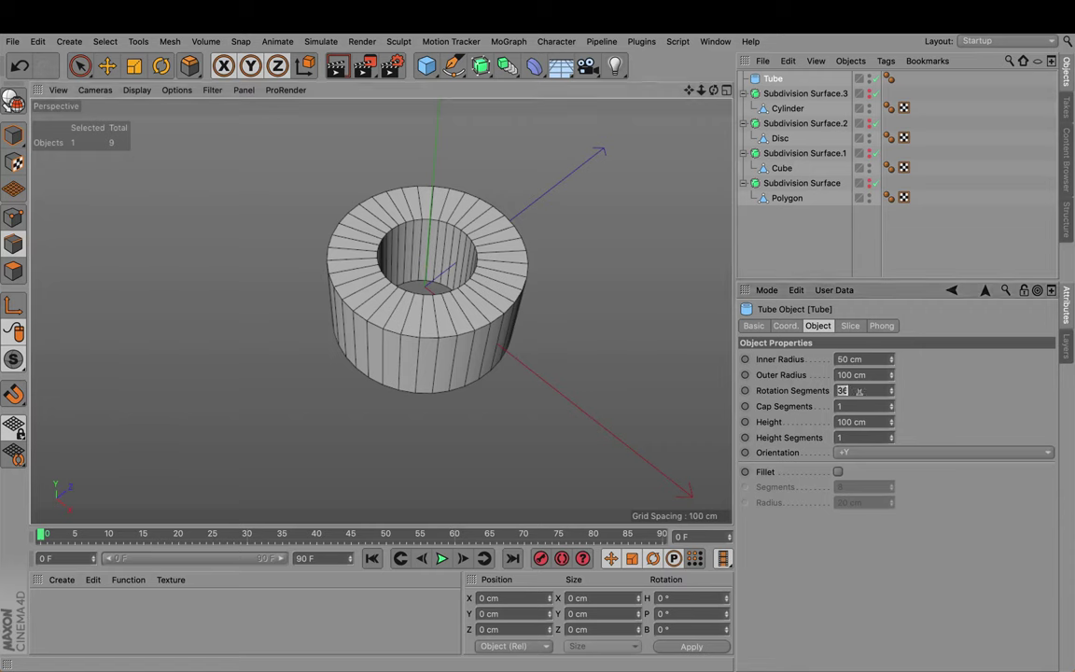
type("8")
key("Return")
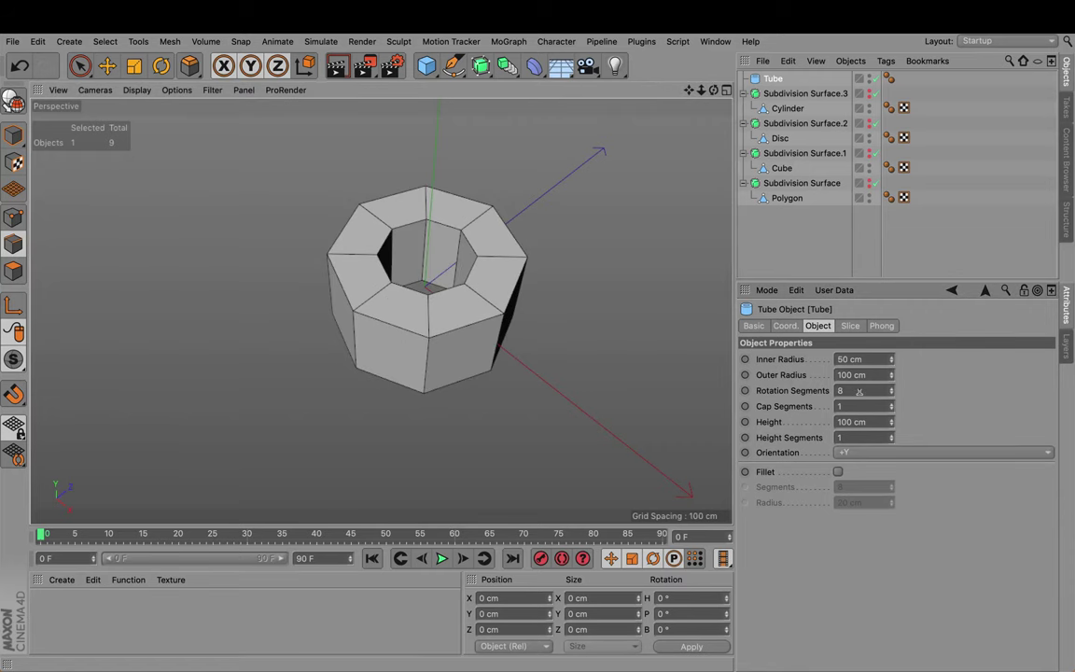
left_click_drag(487, 355, 422, 311, "alt")
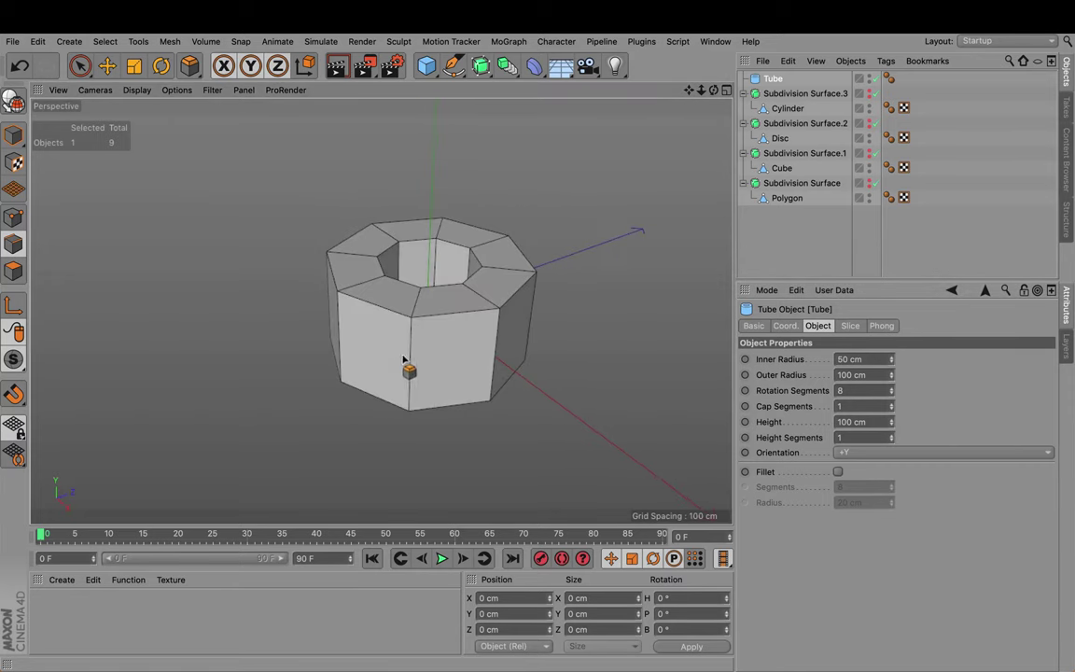
left_click_drag(416, 356, 488, 373, "alt")
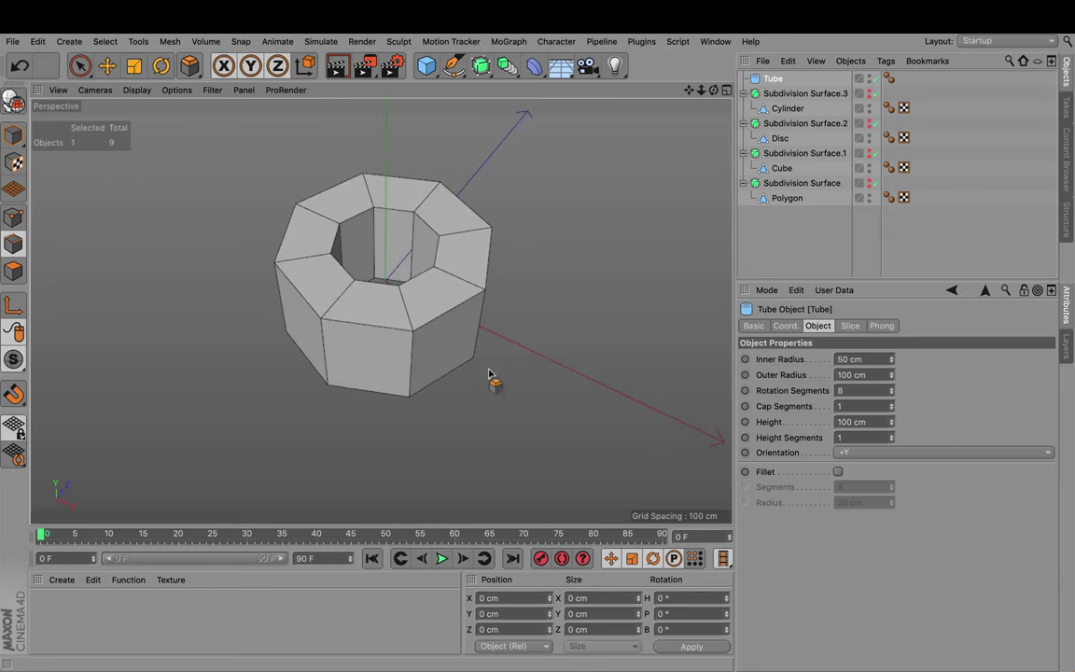
Step: Set the tube's Height Segments to 2 and its Rotation Segments to 16
left_click(890, 434)
left_click_drag(403, 247, 319, 317, "alt")
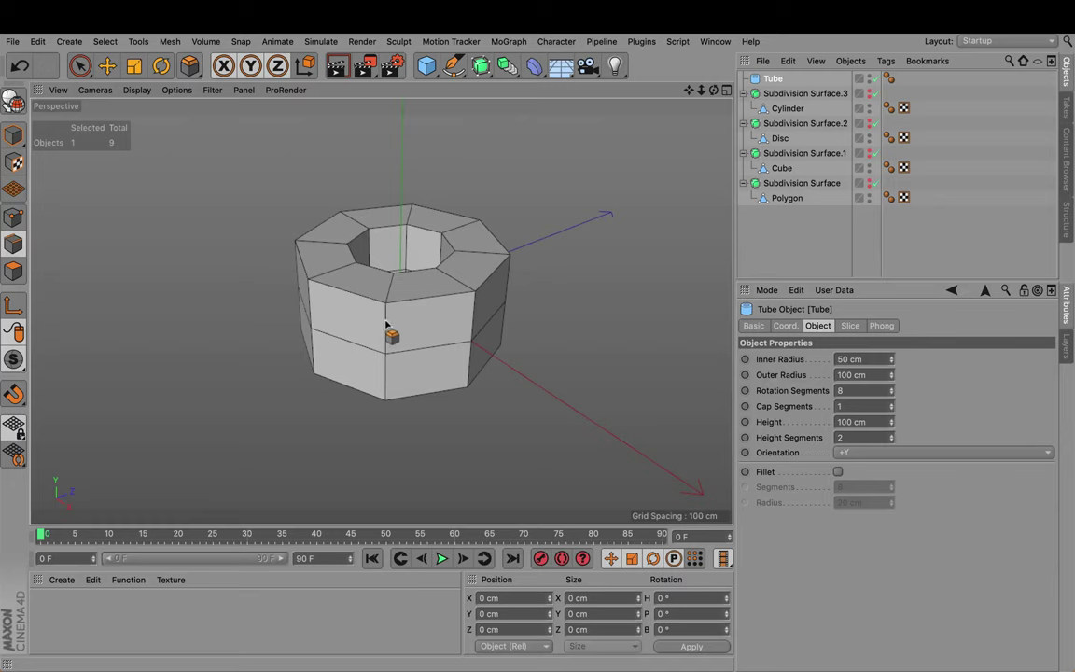
double_click(843, 389)
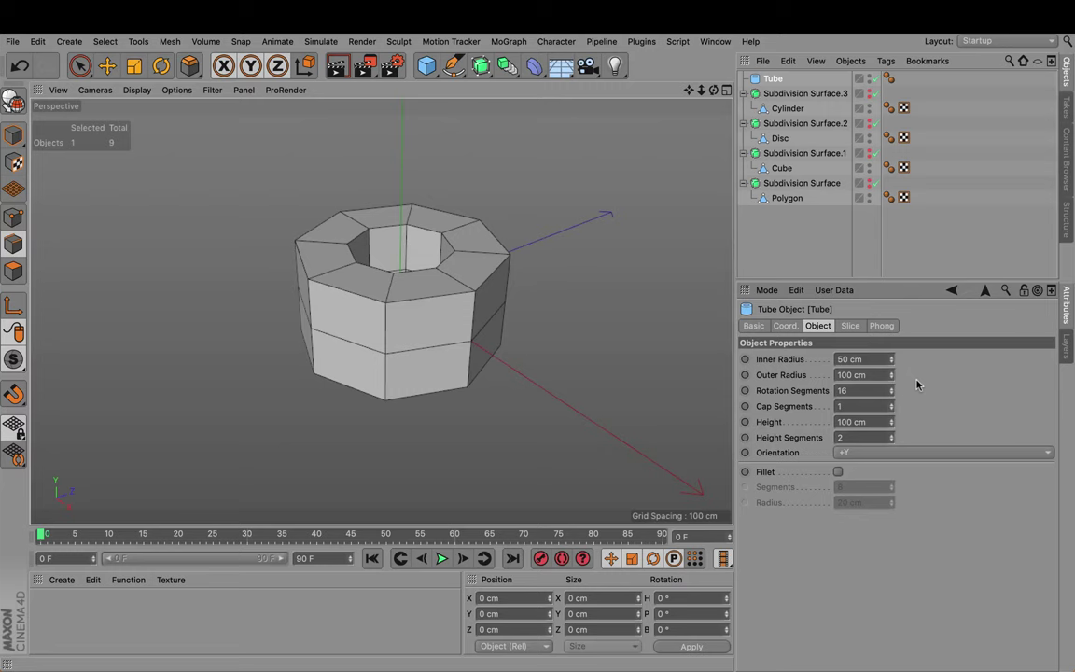
key("Return")
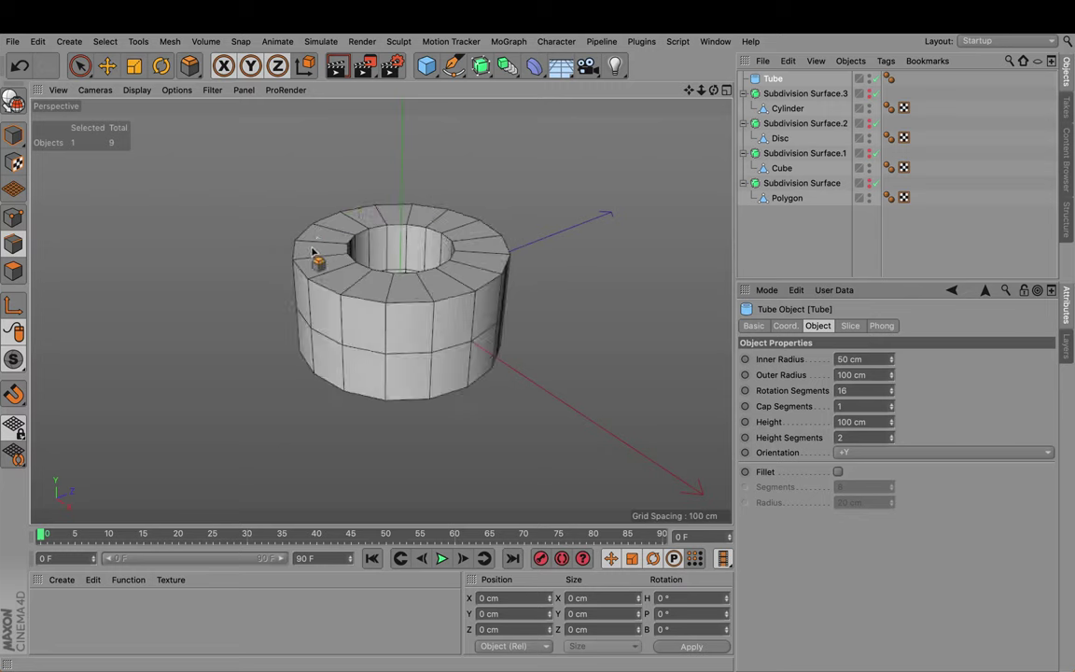
left_click_drag(311, 256, 366, 245, "alt")
Step: Make the tube editable and optimize its mesh in edge mode to merge the duplicate points
left_click(769, 80)
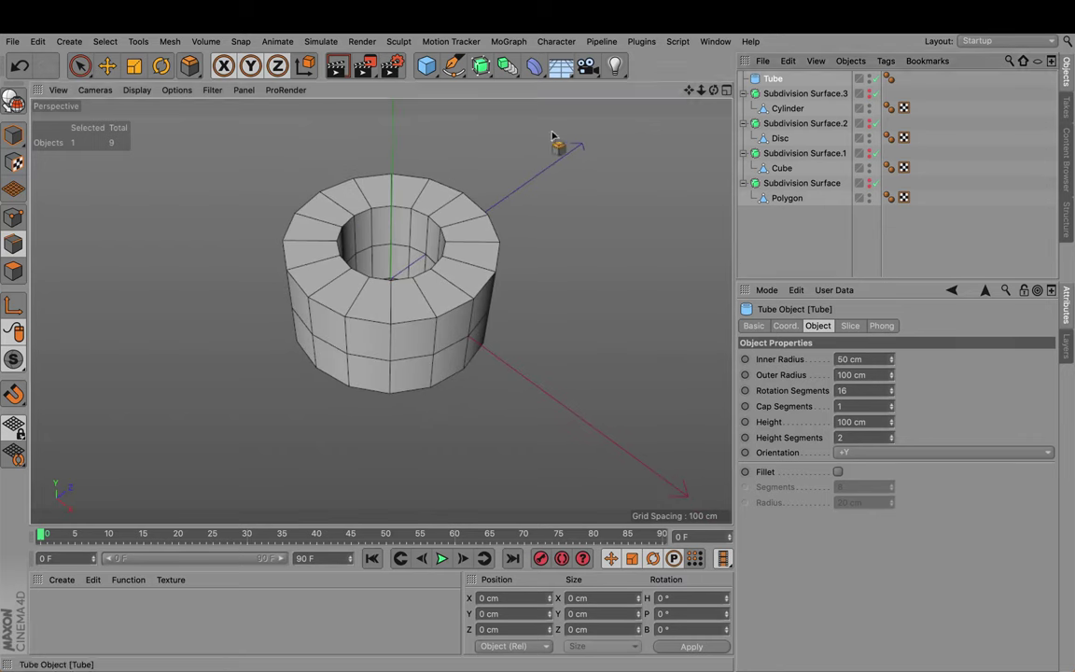
left_click(13, 101)
left_click(13, 244)
right_click(220, 191)
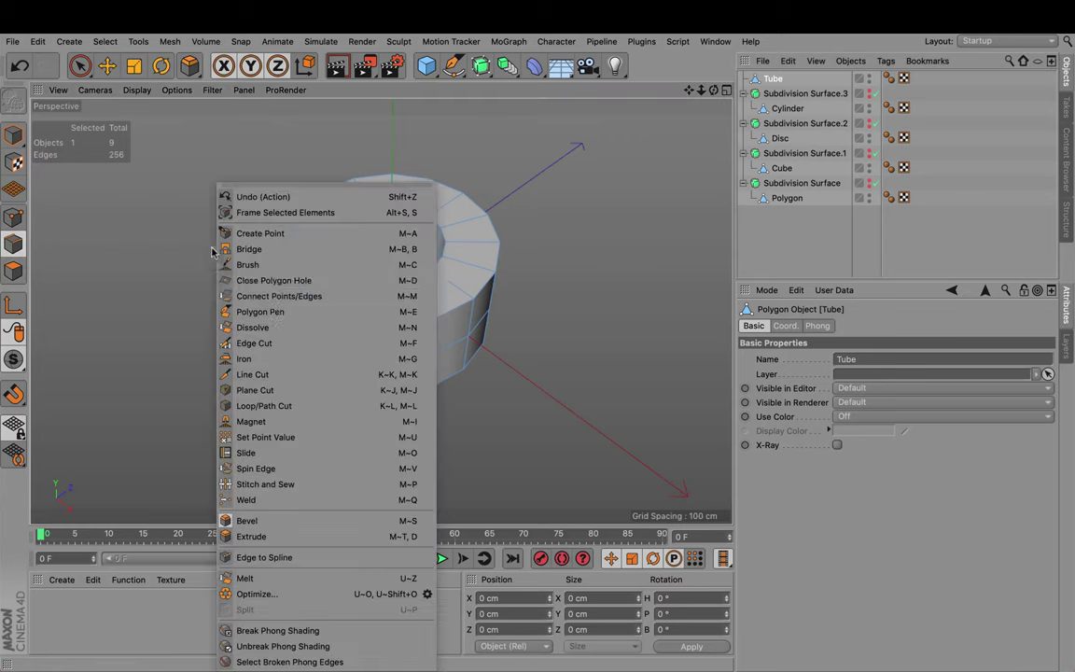
left_click(276, 594)
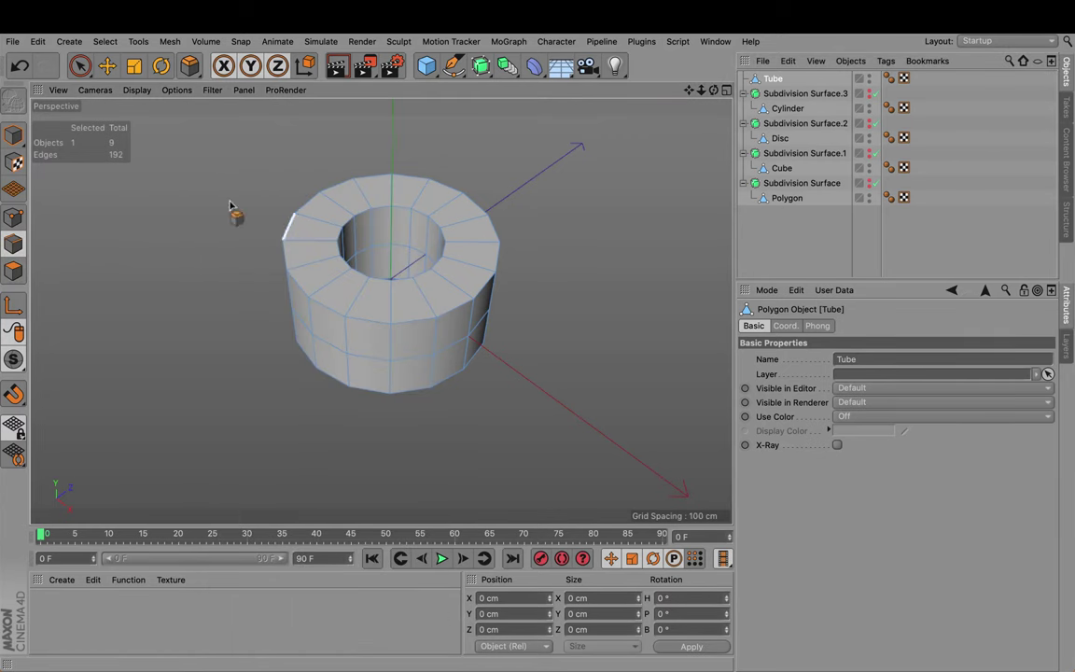
Step: Select the inner and outer rim edge loops on both ends of the tube with Loop Selection
left_click(105, 41)
left_click(126, 135)
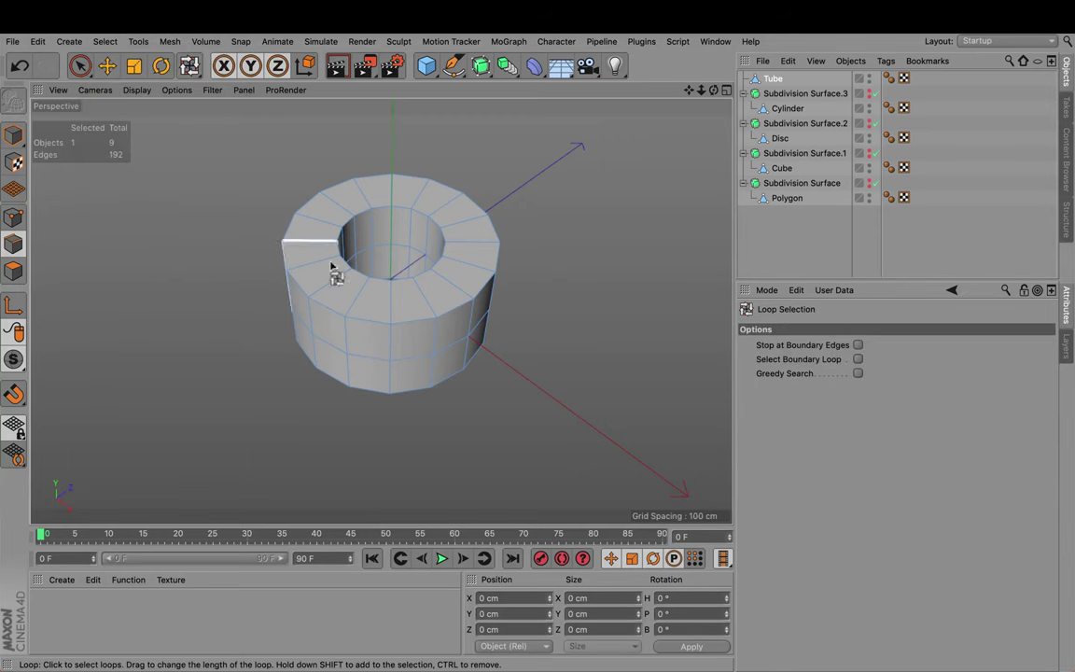
left_click(404, 319)
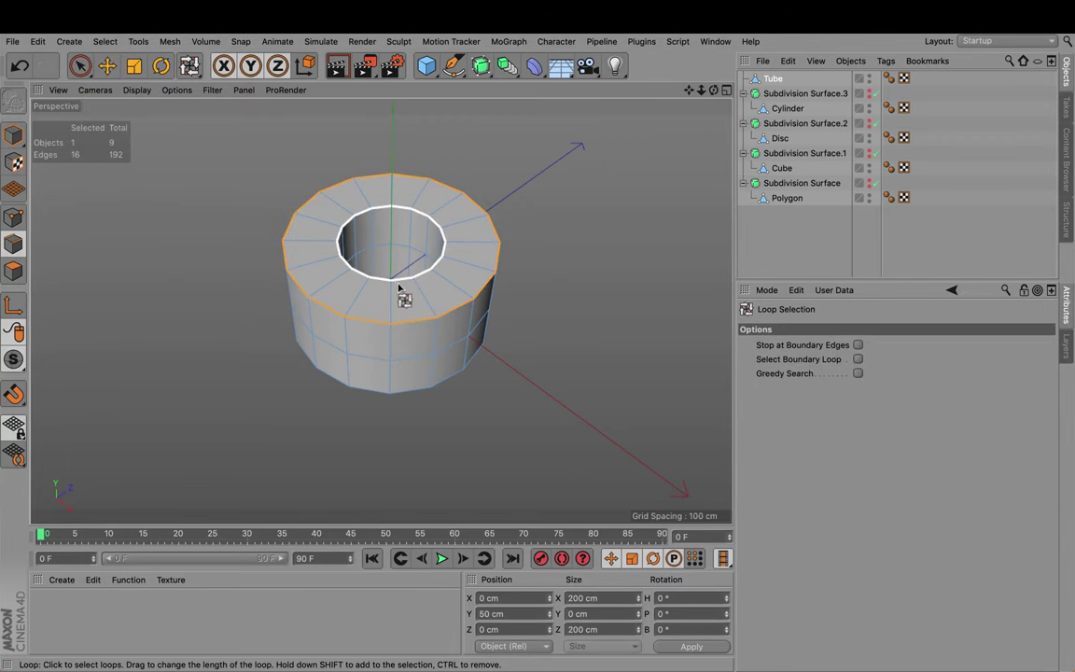
left_click(403, 389, "shift")
left_click(478, 360, "shift")
left_click_drag(477, 360, 467, 203, "alt")
left_click(422, 409, "shift")
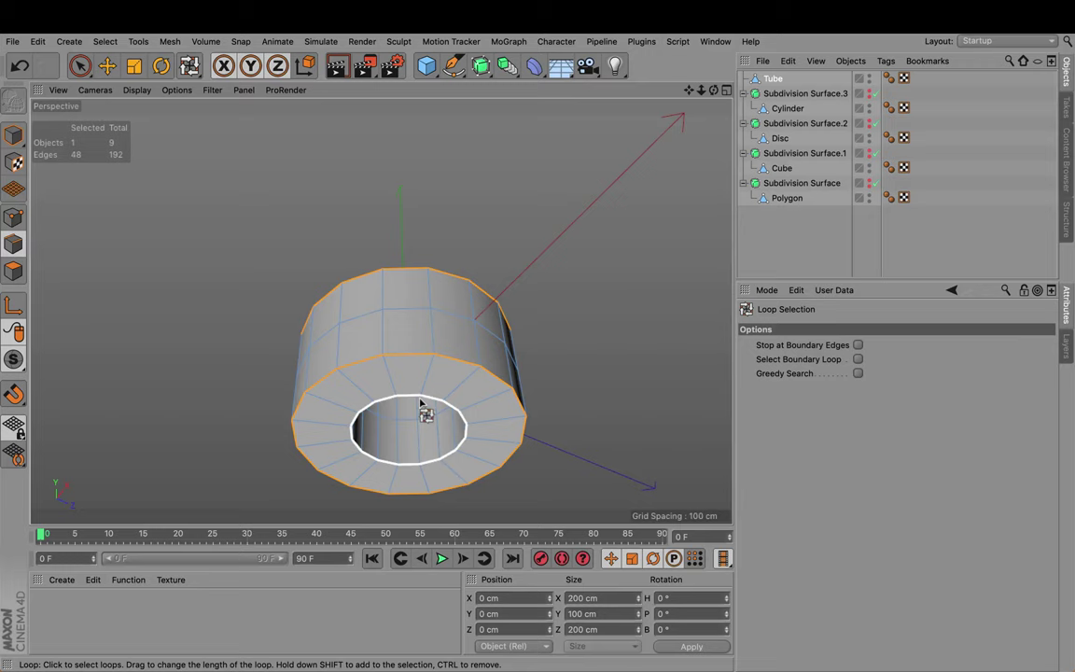
left_click_drag(497, 244, 473, 462, "alt")
scroll(415, 192, "up", 3)
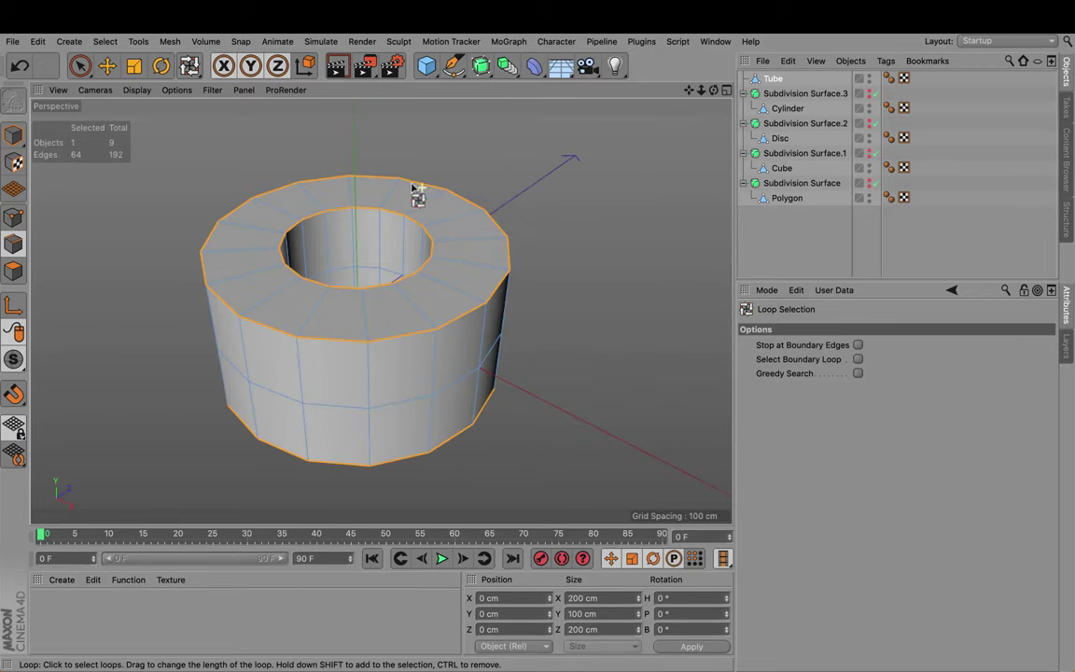
Step: Bevel the four selected rim loops in Solid mode with a 5 cm offset
right_click(549, 192)
left_click(643, 520)
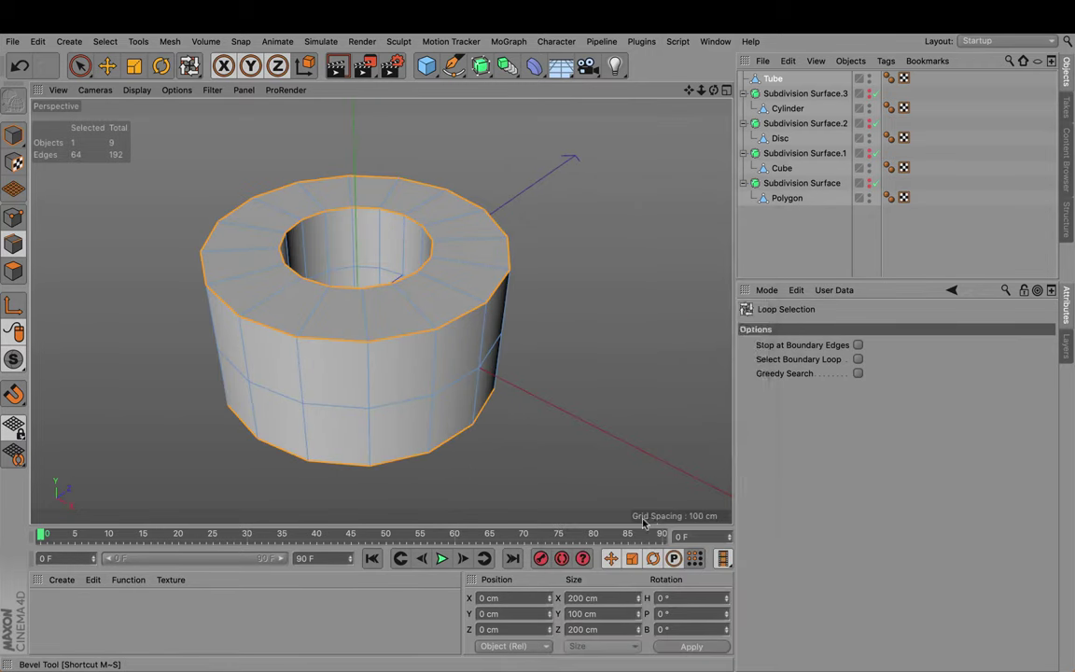
left_click(775, 509)
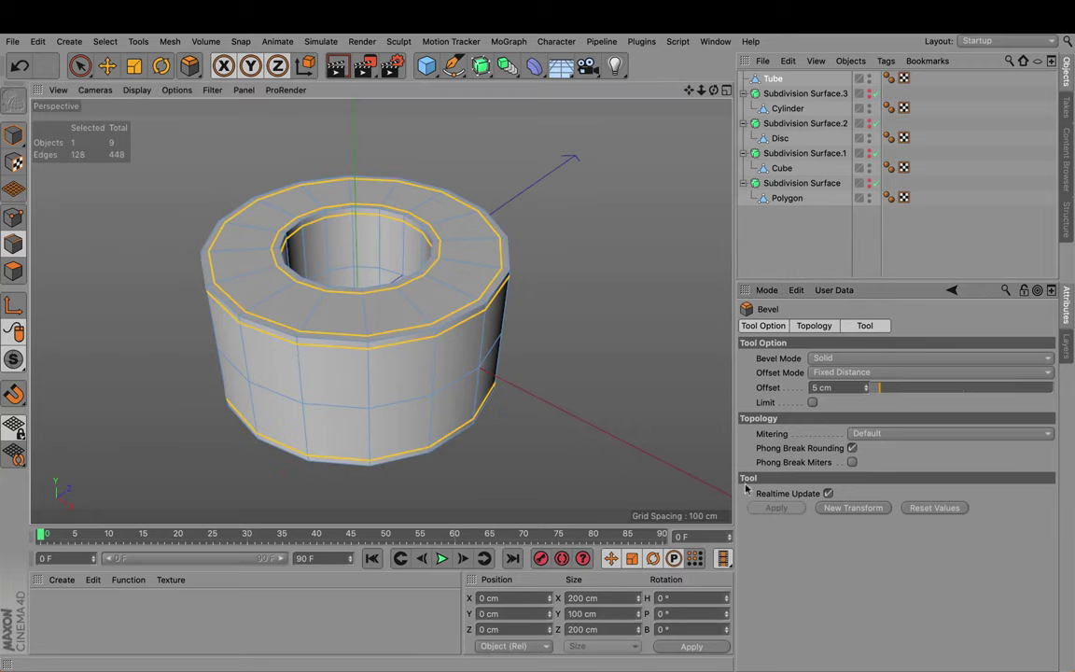
Step: Put the tube under a new Subdivision Surface and switch the viewport lines to Isoparms
left_click(480, 65, "alt")
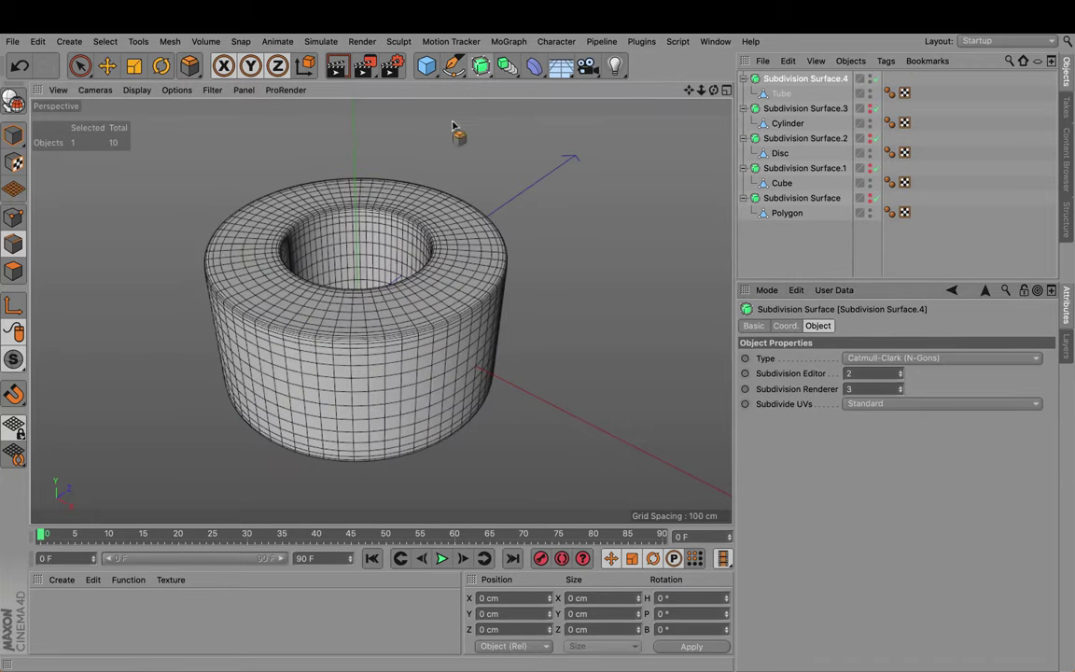
left_click_drag(334, 331, 350, 346, "alt")
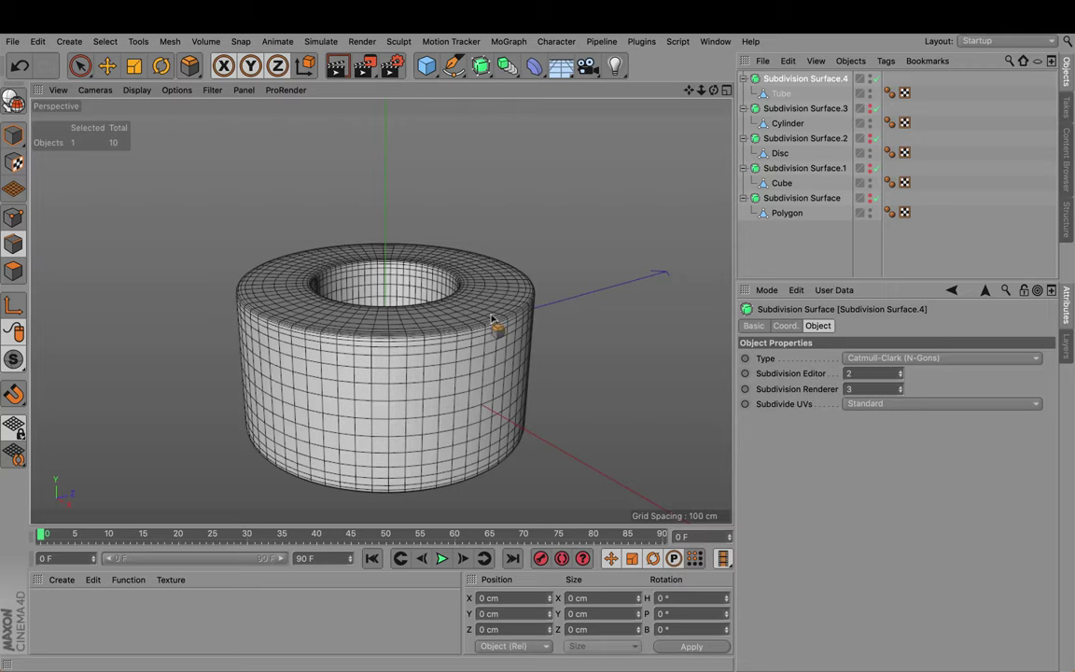
left_click_drag(491, 319, 496, 245, "alt")
key("n")
key("i")
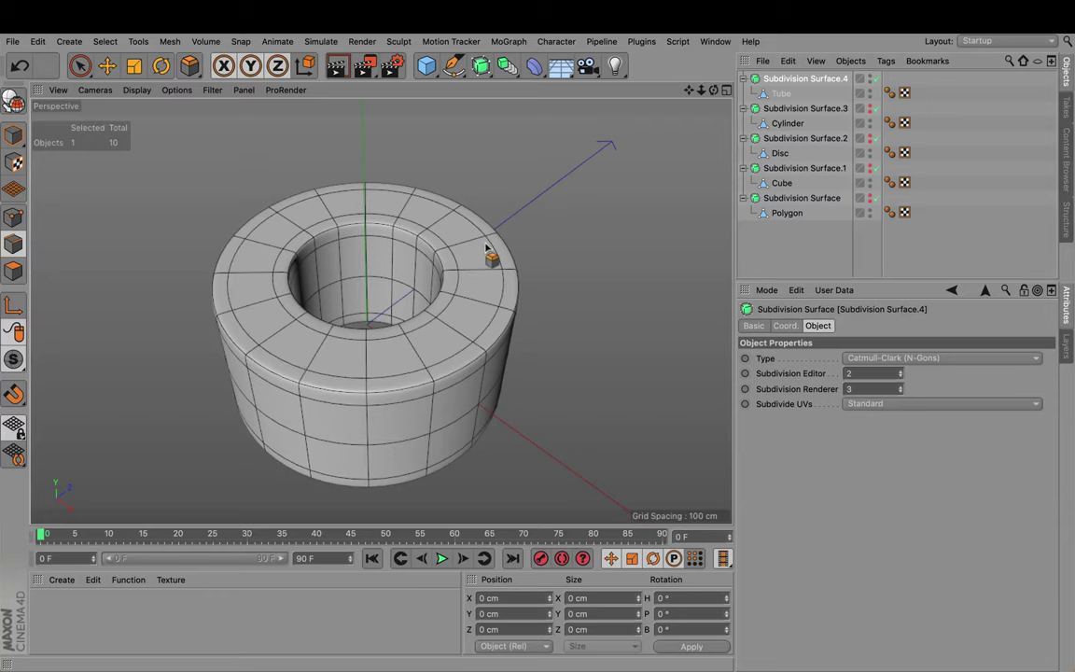
Step: Select the radial edge rings on both flat end faces of the tube with Ring Selection
left_click_drag(336, 303, 387, 321, "alt")
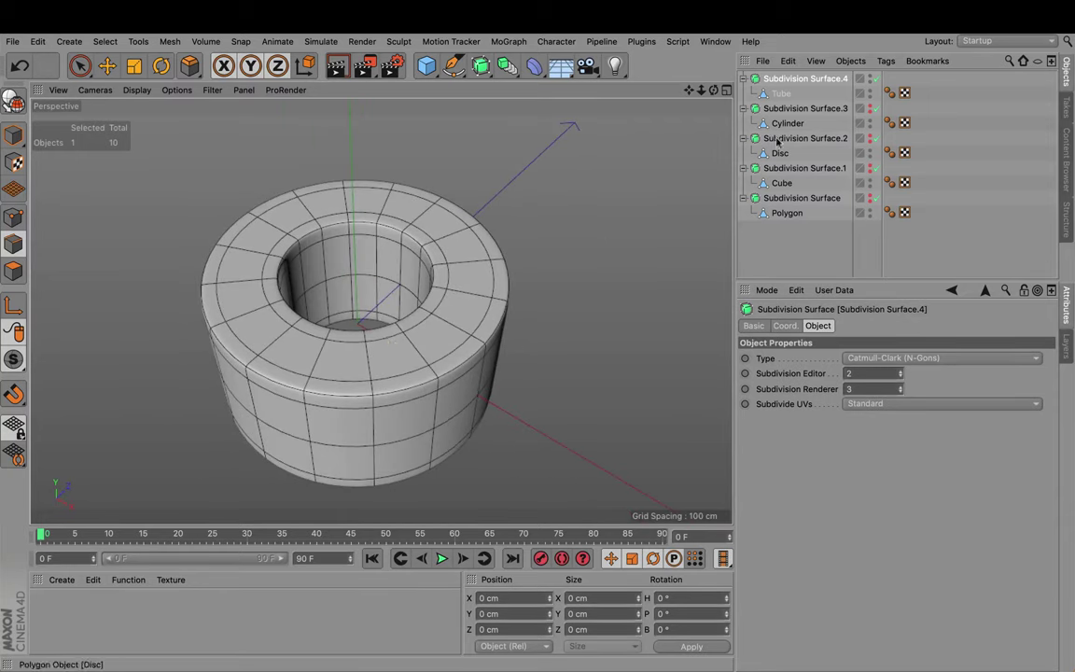
left_click(780, 93)
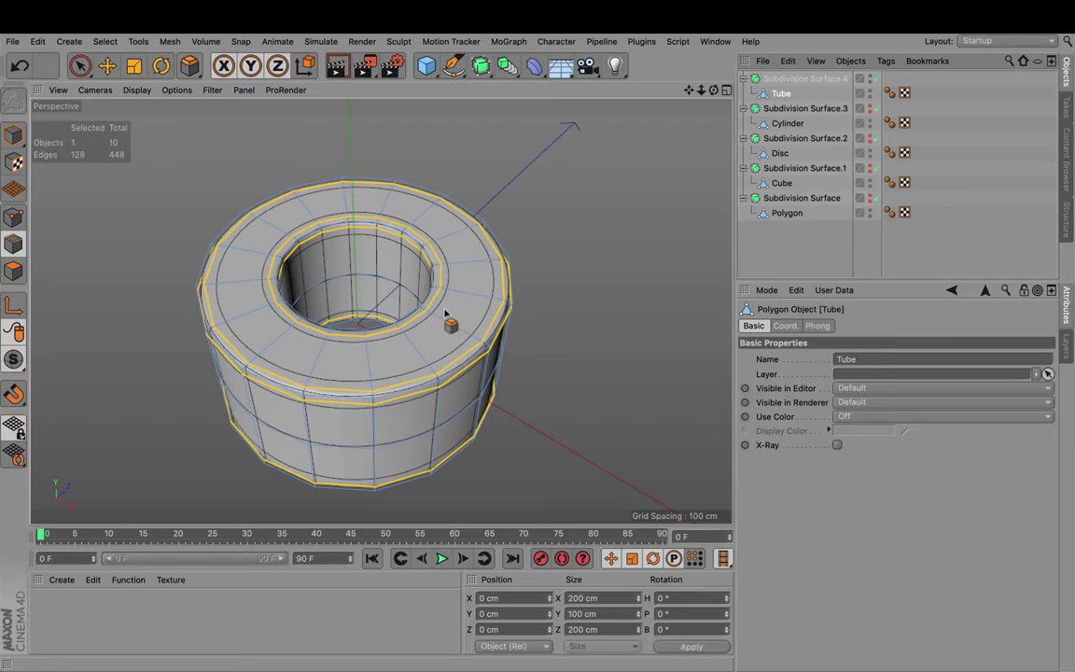
key("u")
key("b")
left_click(466, 320)
scroll(564, 329, "down", 3)
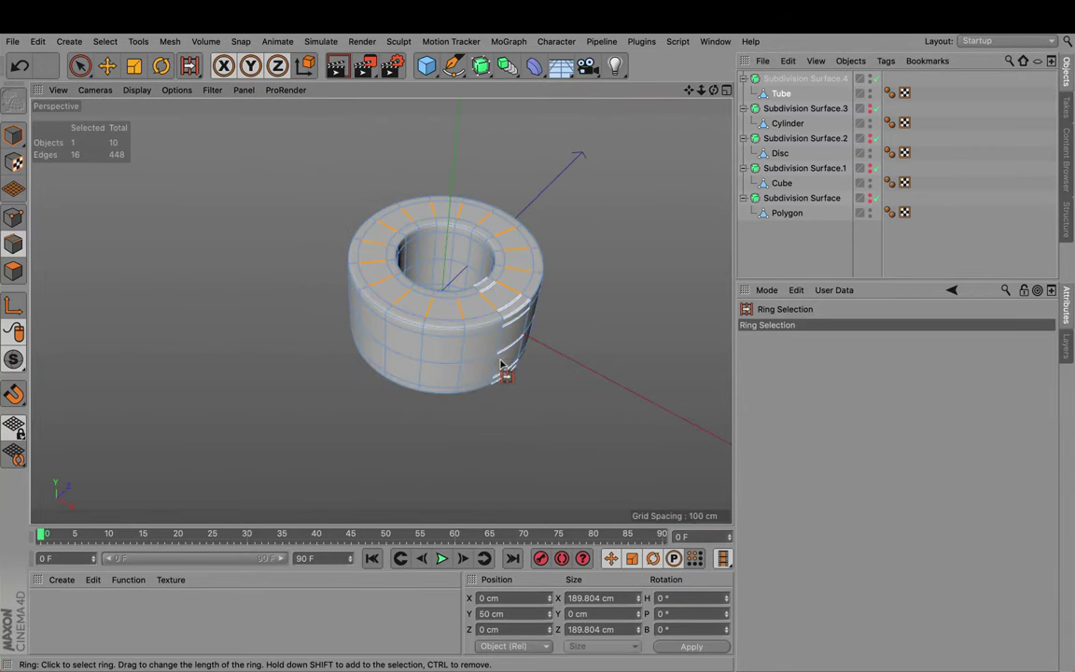
left_click_drag(501, 363, 473, 372, "alt")
left_click(474, 378, "shift")
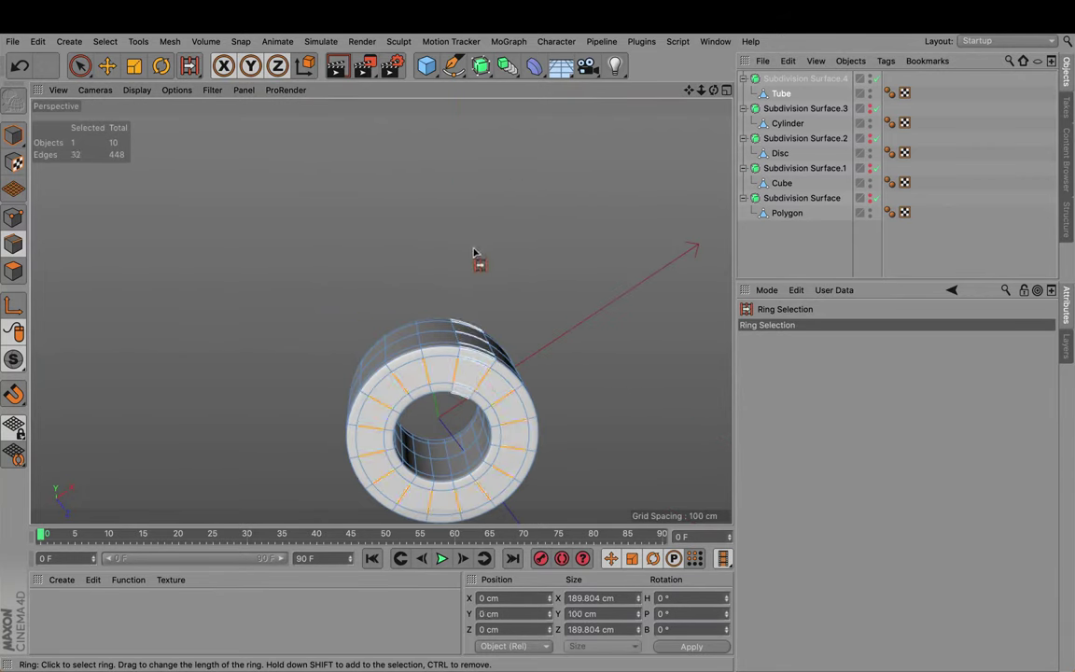
left_click_drag(475, 260, 407, 96, "alt")
scroll(403, 113, "up", 3)
scroll(403, 114, "up", 2)
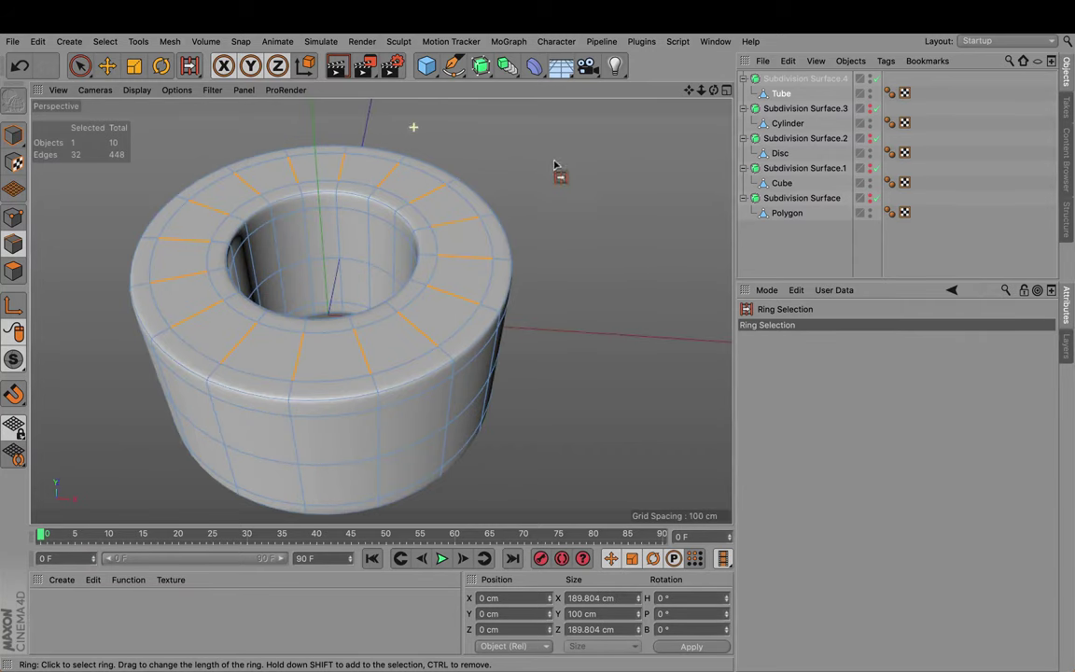
Step: Apply an Edge Cut to the selected rings with 1 subdivision at 50 % offset, without N-gons
right_click(559, 172)
left_click(608, 324)
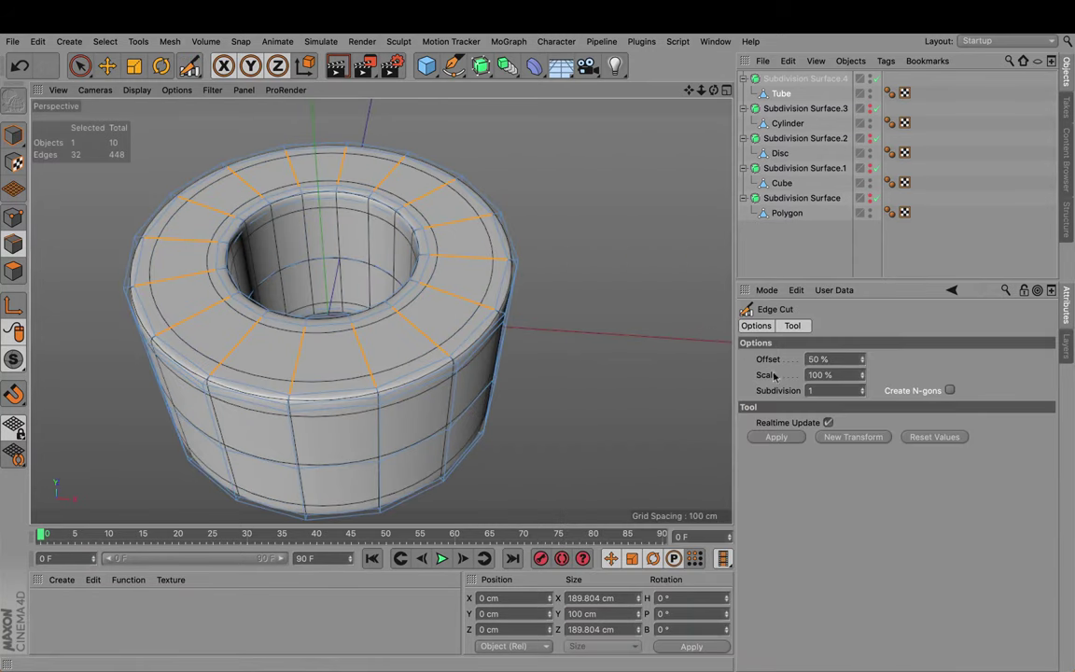
left_click(775, 438)
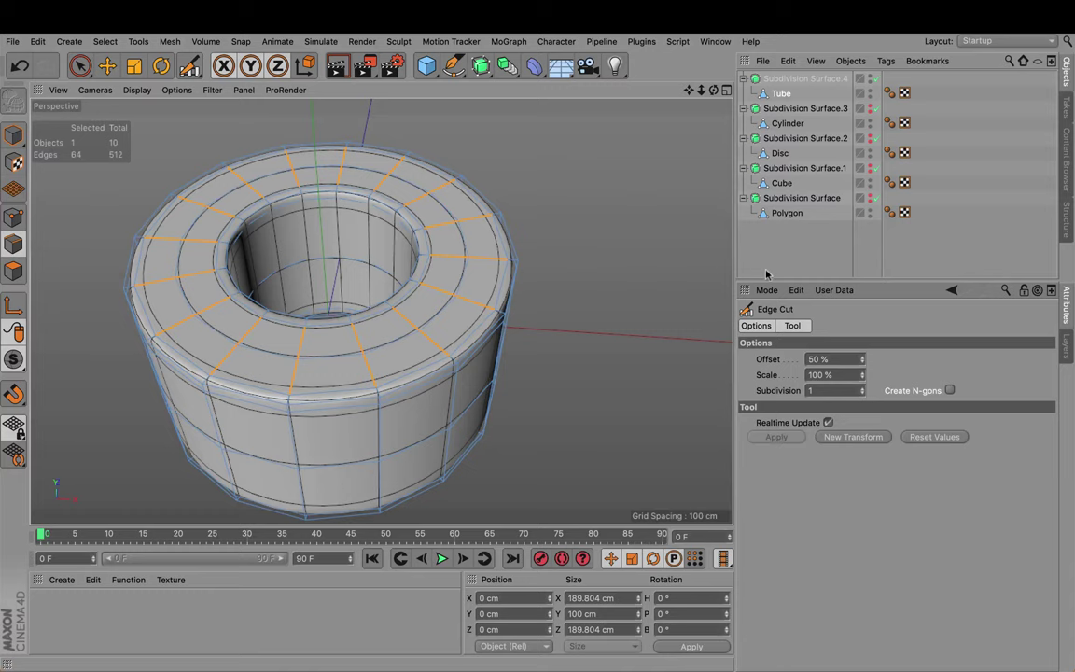
left_click(800, 255)
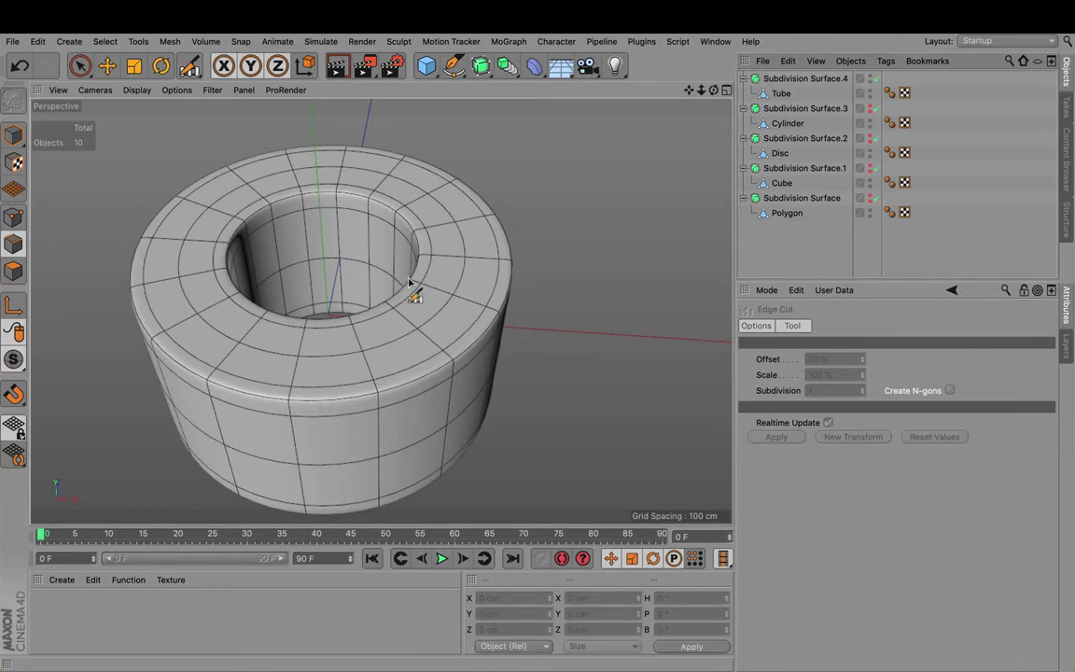
Step: Compare the tube's mesh with its Subdivision Surface switched on and off
left_click(874, 80)
left_click(874, 80)
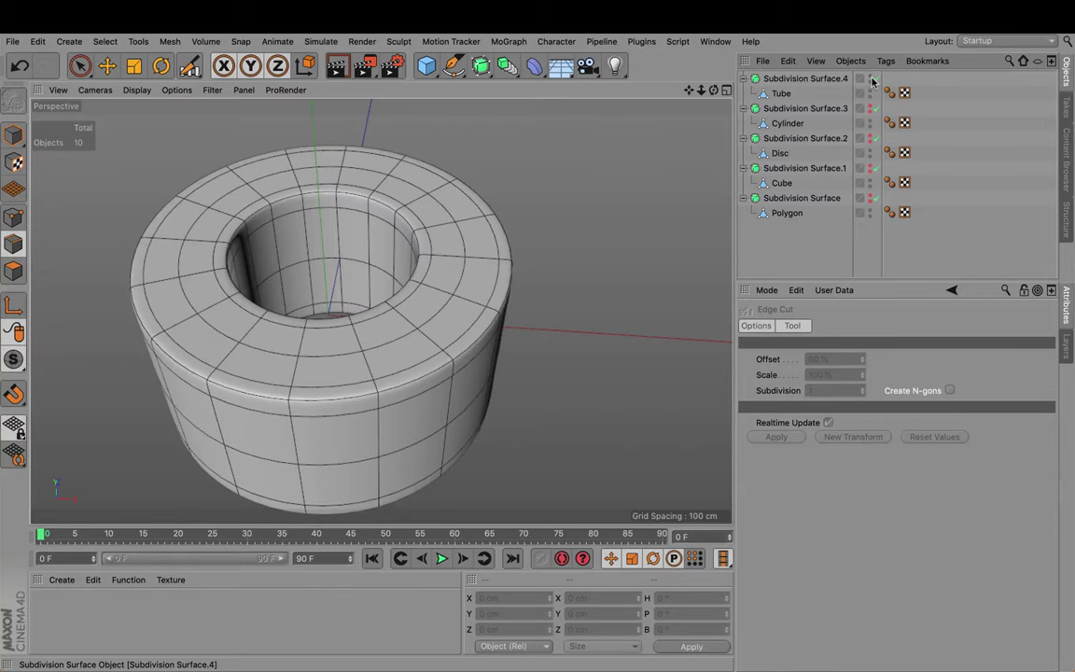
left_click(871, 80)
left_click(871, 80)
left_click(870, 81)
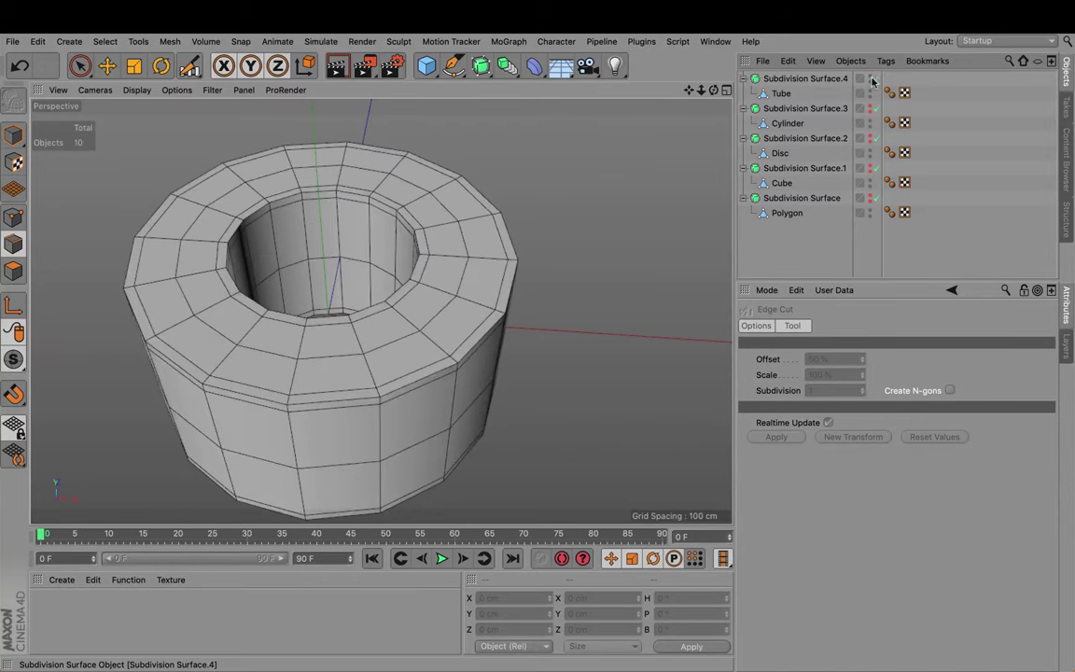
left_click(868, 82)
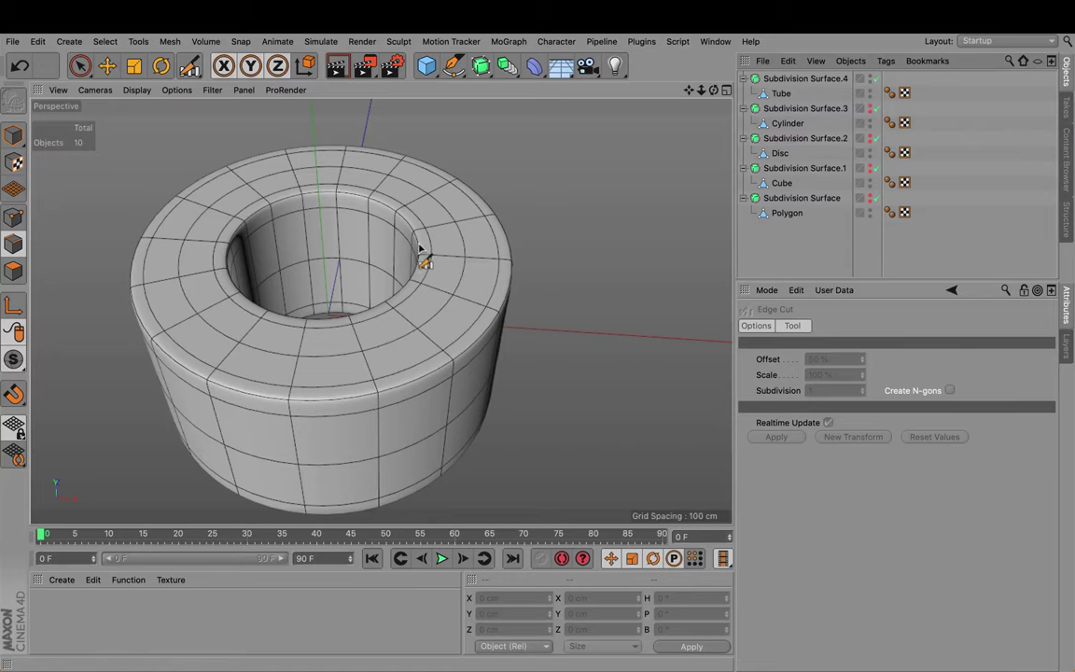
left_click(872, 80)
left_click(871, 80)
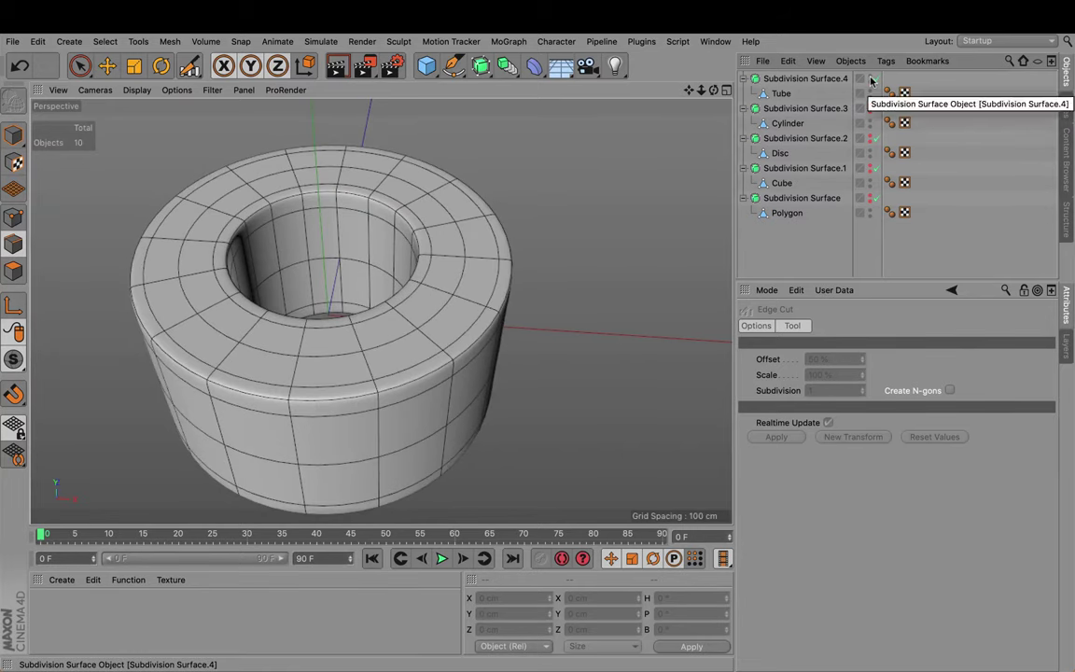
left_click(871, 80)
left_click(871, 80)
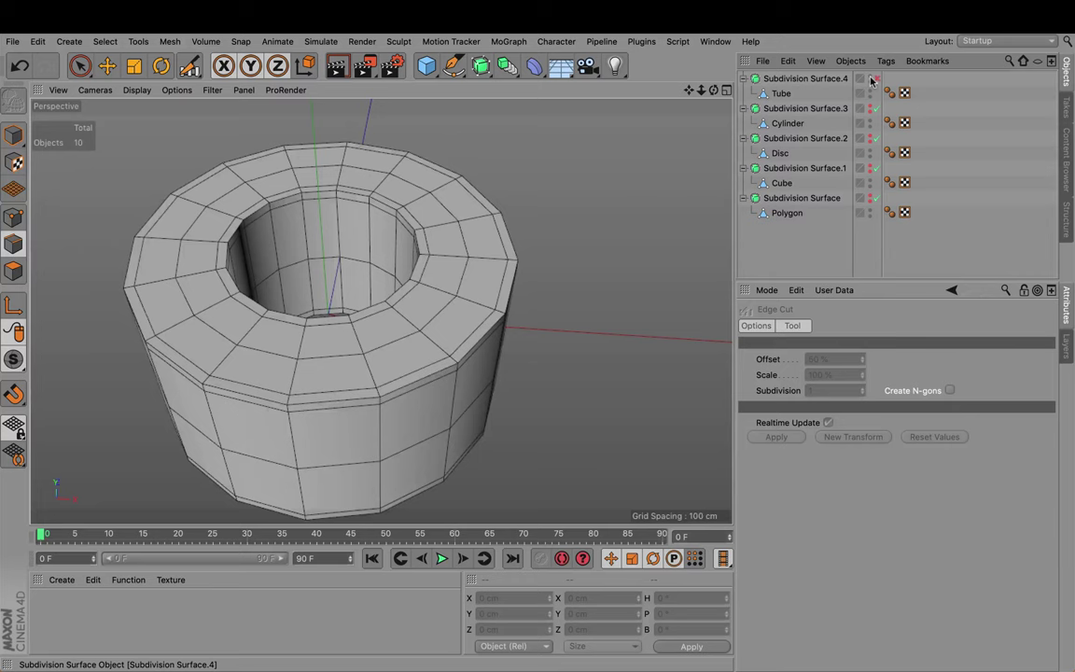
left_click(871, 80)
left_click(871, 80)
left_click(870, 80)
left_click(871, 80)
left_click(871, 80)
Step: Hide the finished tube with its Subdivision Surface in both the editor and the renderer
left_click(871, 80)
left_click(871, 81)
left_click(862, 80)
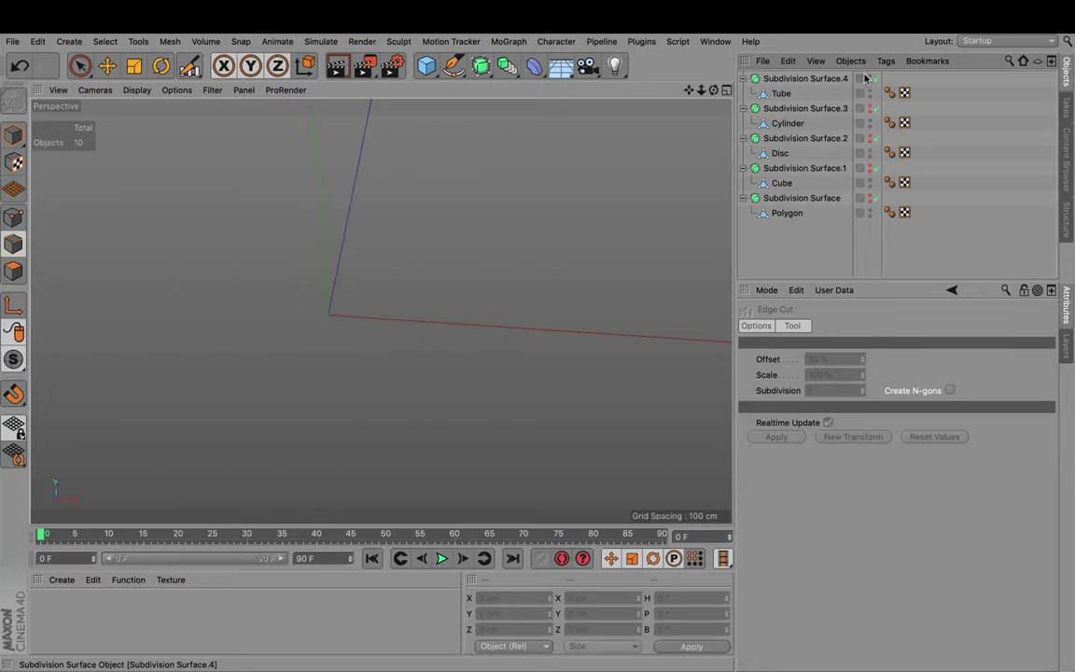
Step: Add a default Sphere primitive and switch the viewport lines to Wireframe to inspect its pole
left_click(425, 68)
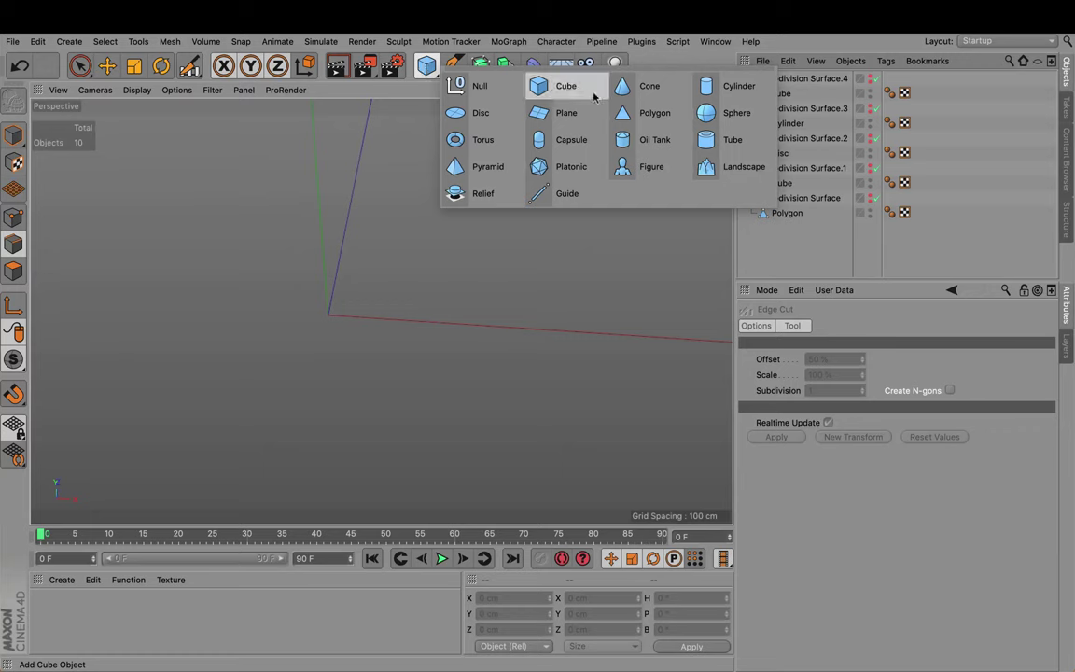
left_click(733, 113)
left_click(136, 89)
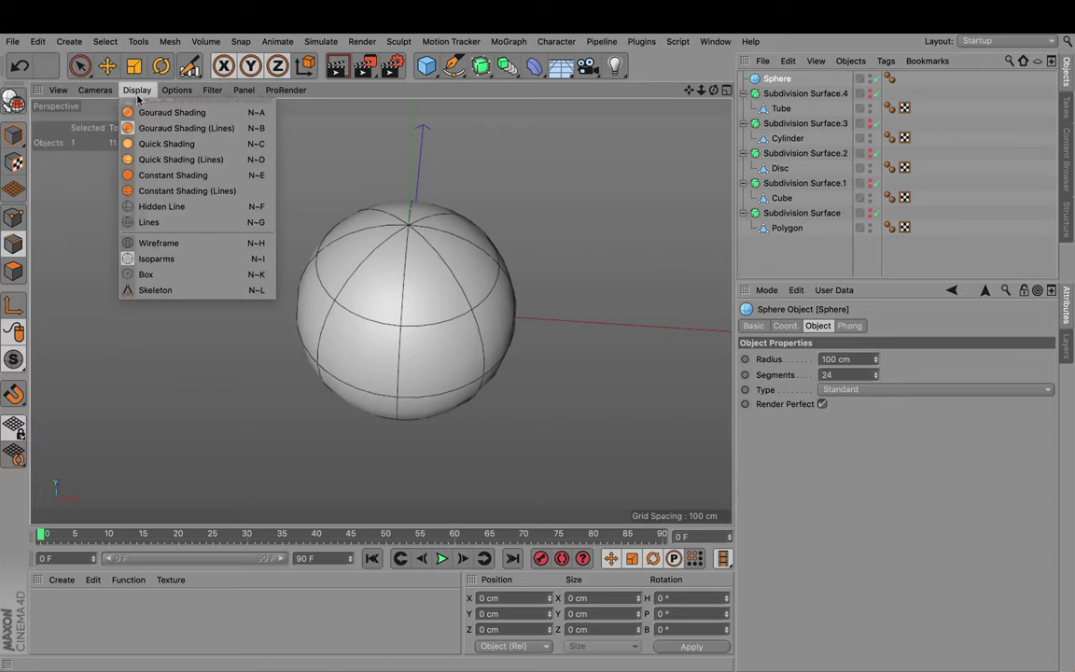
left_click(177, 219)
scroll(451, 284, "up", 2)
left_click_drag(448, 280, 391, 268, "alt")
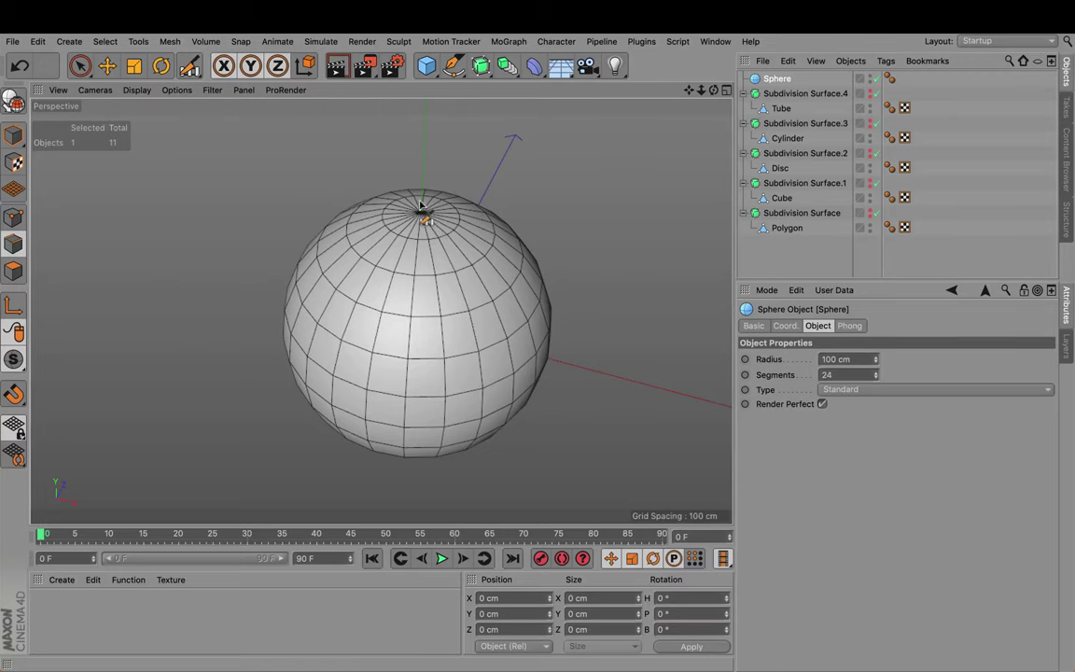
scroll(419, 204, "up", 2)
left_click_drag(419, 205, 417, 213, "alt")
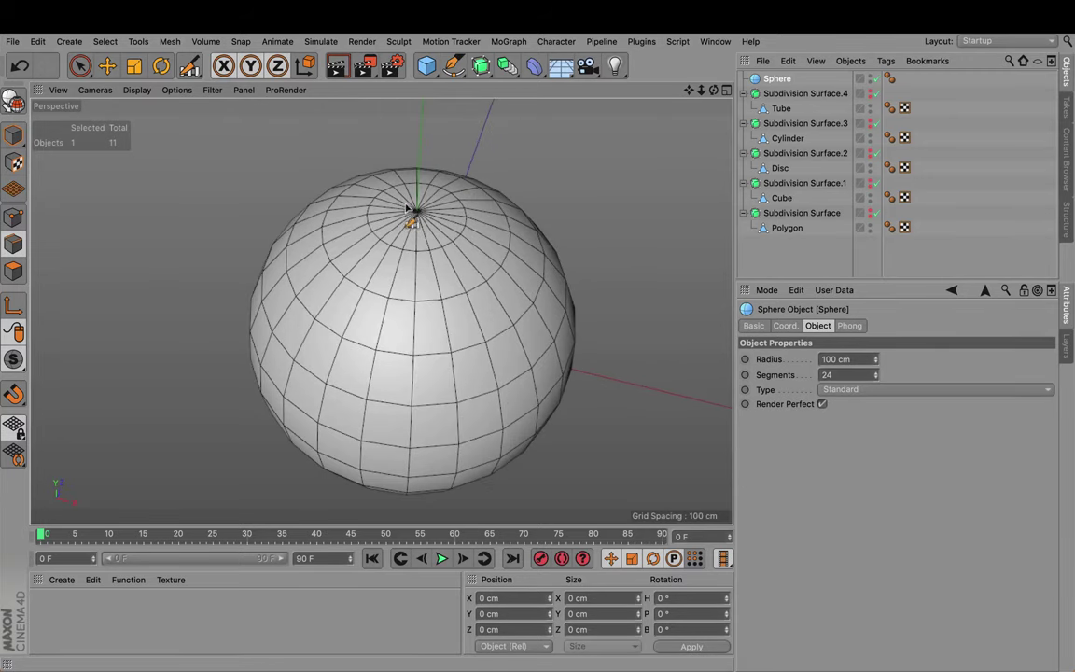
Step: Test the sphere's pole under a new Subdivision Surface and delete both objects
left_click(480, 66, "alt")
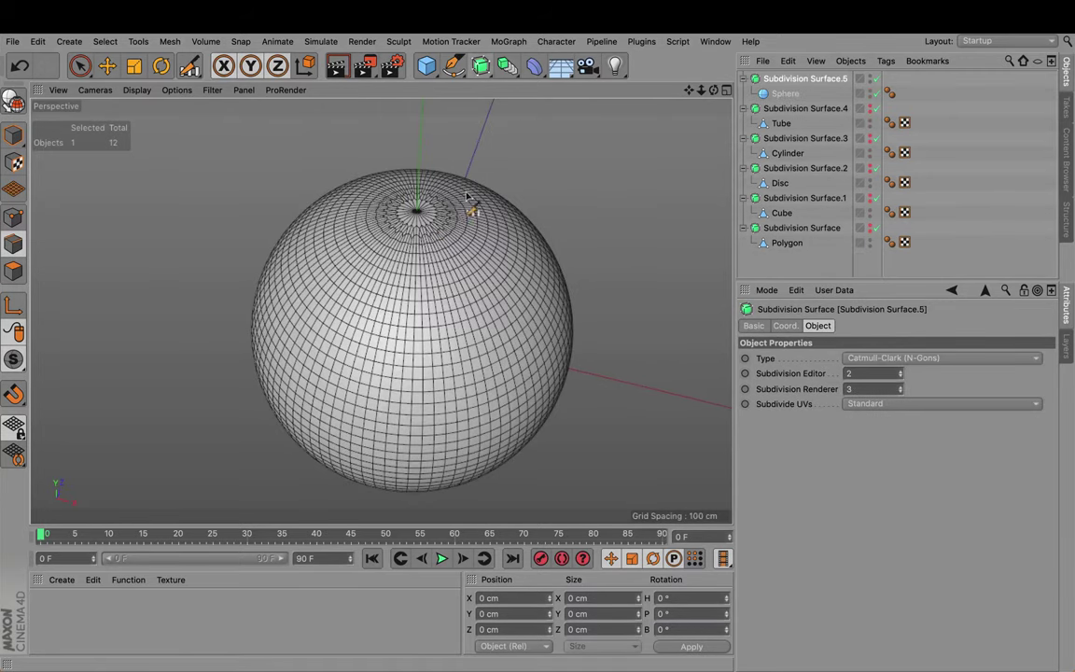
scroll(420, 186, "up", 3)
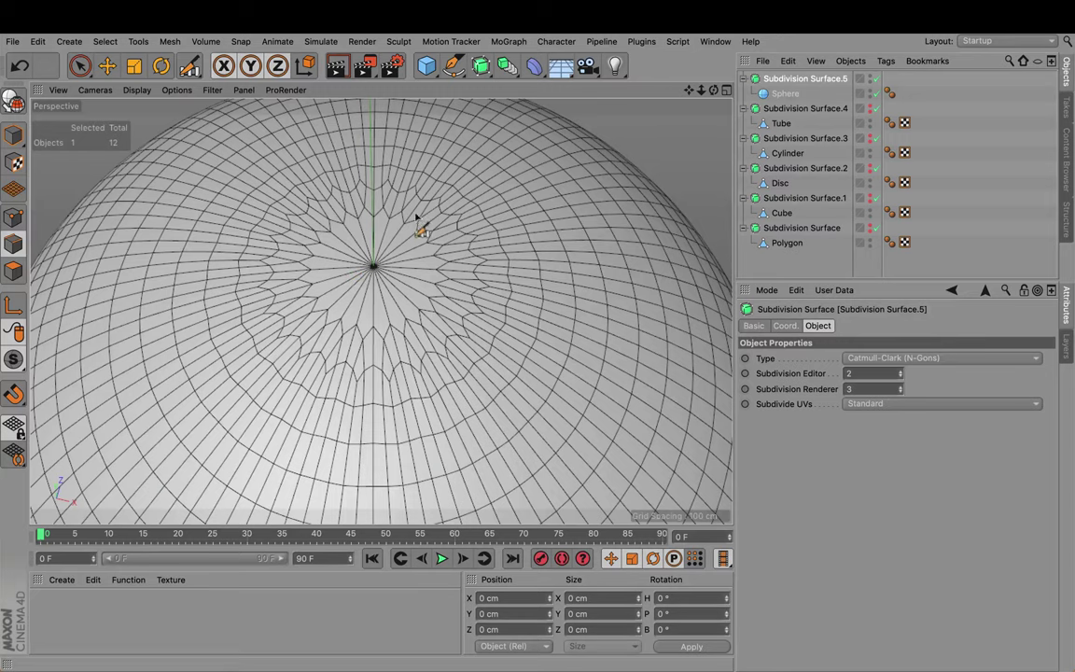
left_click(804, 86, "shift")
key("Delete")
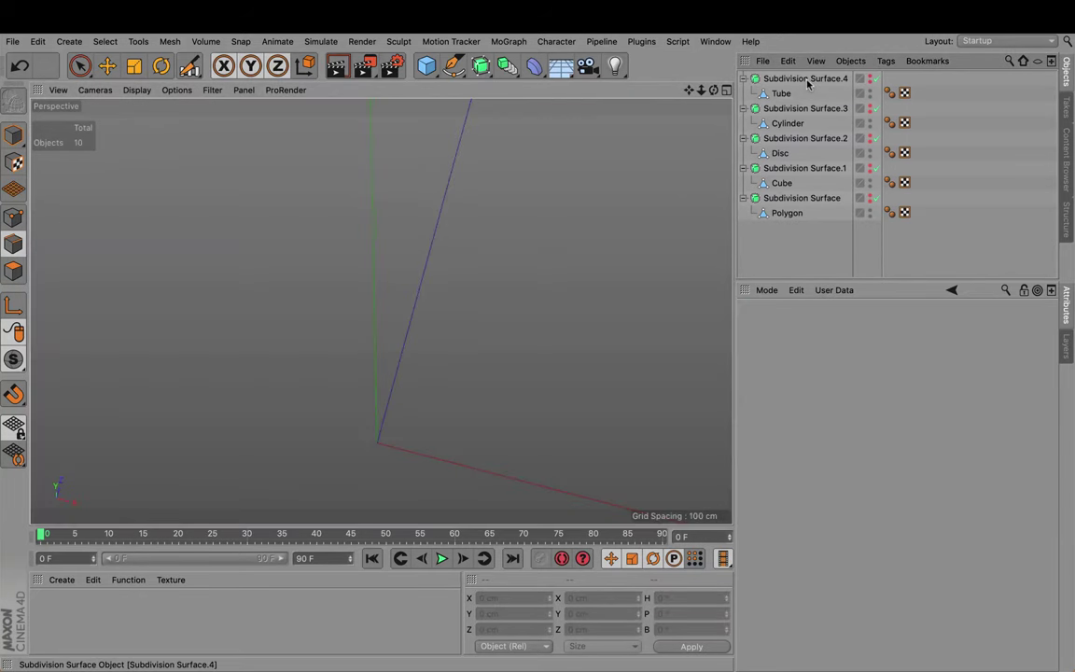
Step: Add a Cube primitive and set its X, Y and Z segments to 2 each
left_click(426, 65)
scroll(390, 237, "down", 3)
scroll(389, 236, "down", 3)
left_click_drag(389, 236, 456, 211, "alt")
scroll(481, 272, "up", 3)
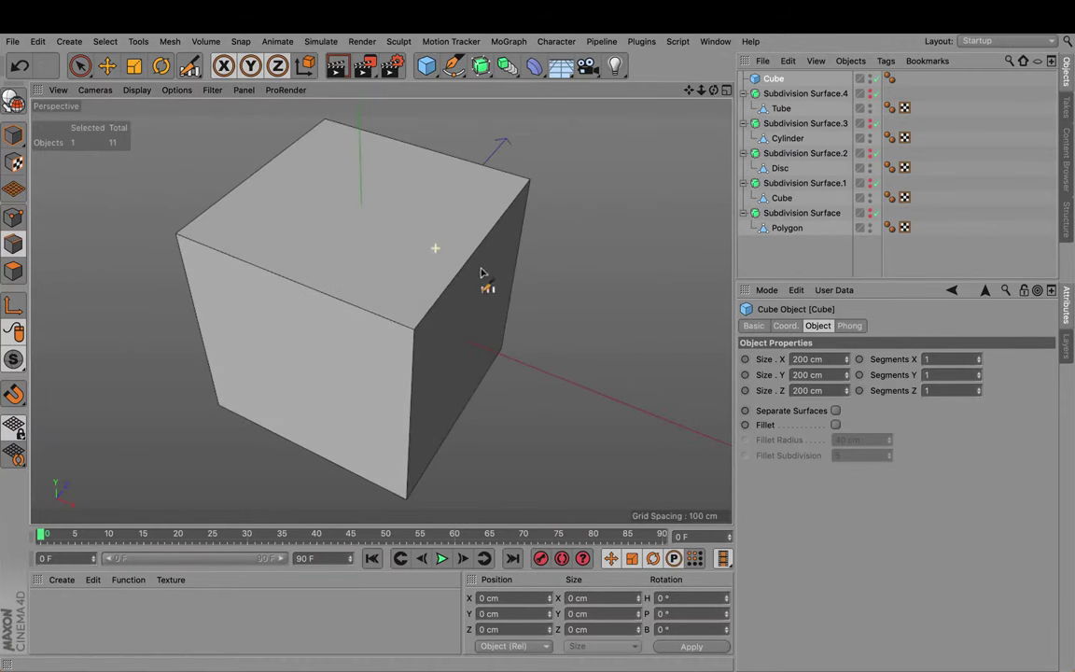
left_click(977, 357)
left_click(977, 371)
left_click(977, 387)
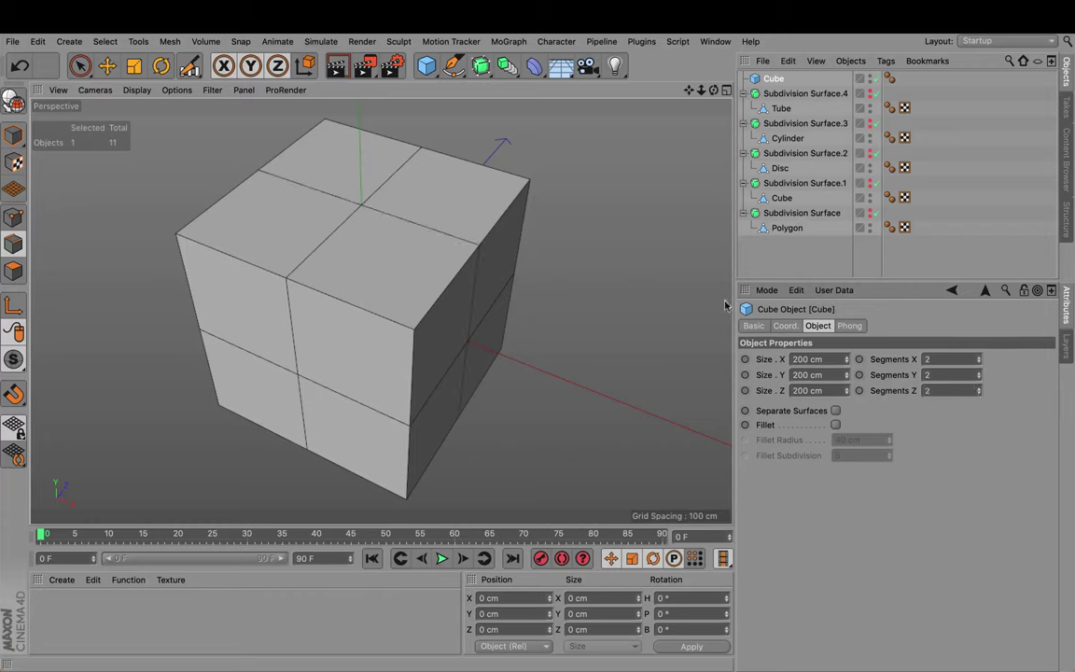
Step: Add a Spherify deformer and make it a child of the new cube
scroll(480, 271, "down", 3)
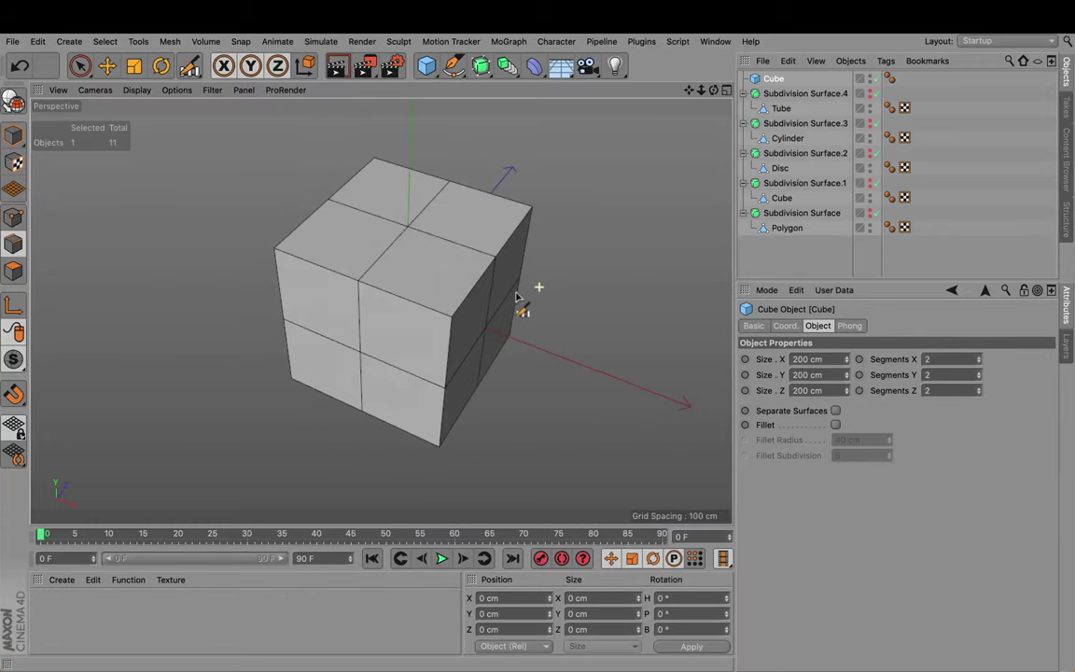
left_click(533, 65)
left_click(582, 194)
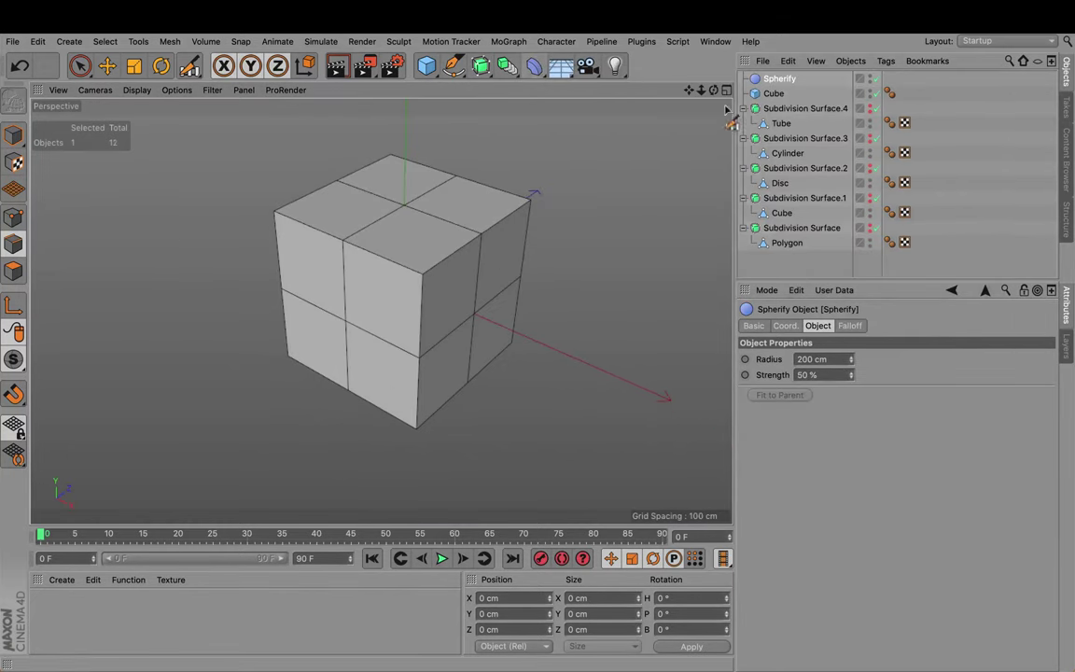
left_click_drag(776, 80, 780, 94)
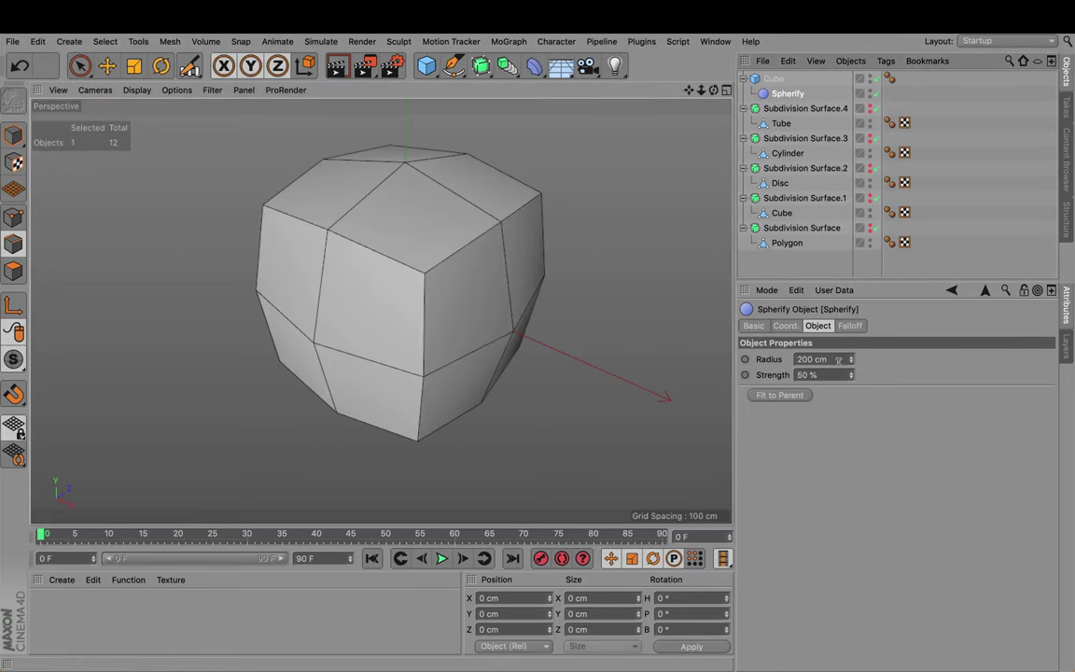
Step: Set the Spherify deformer's strength to 100 % and its radius to 100 cm
left_click(837, 360)
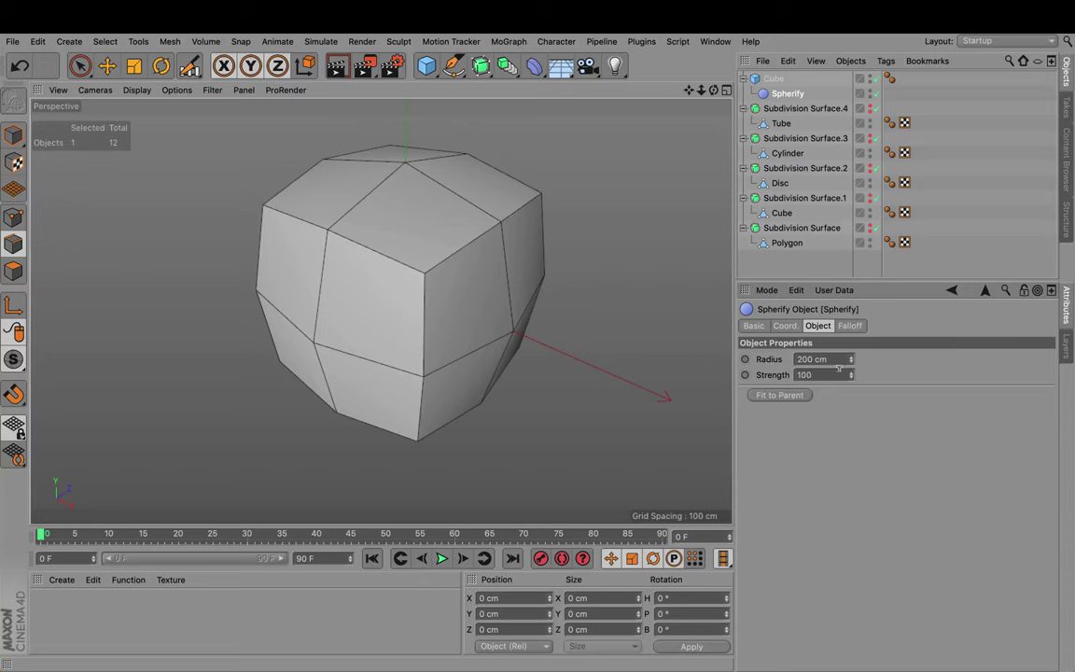
type("100")
key("Return")
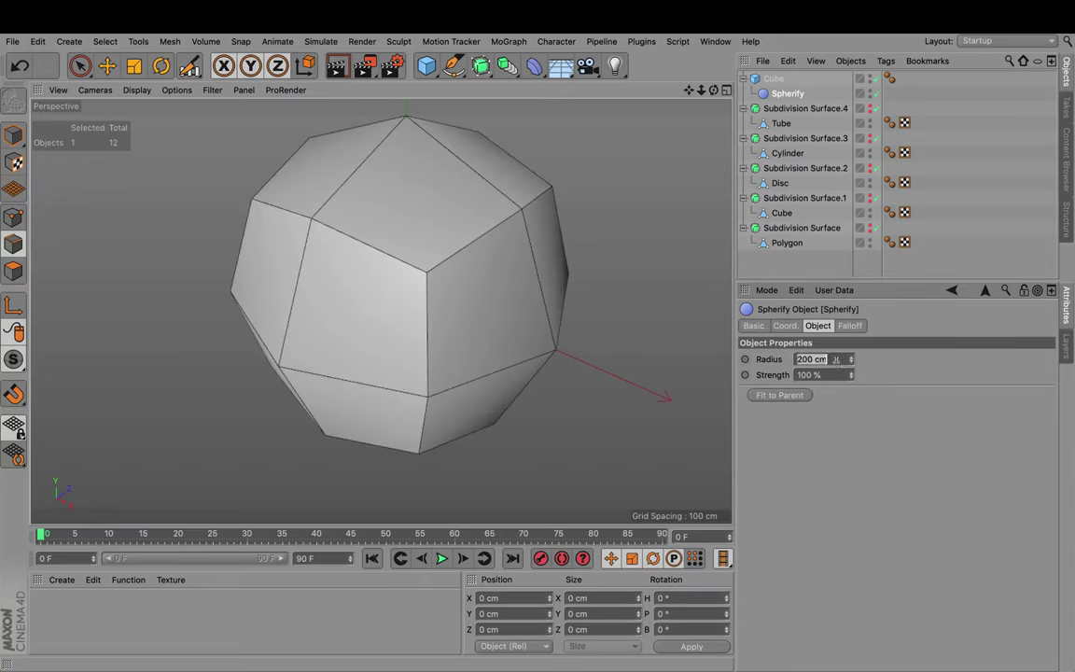
left_click(836, 359)
type("100")
key("Return")
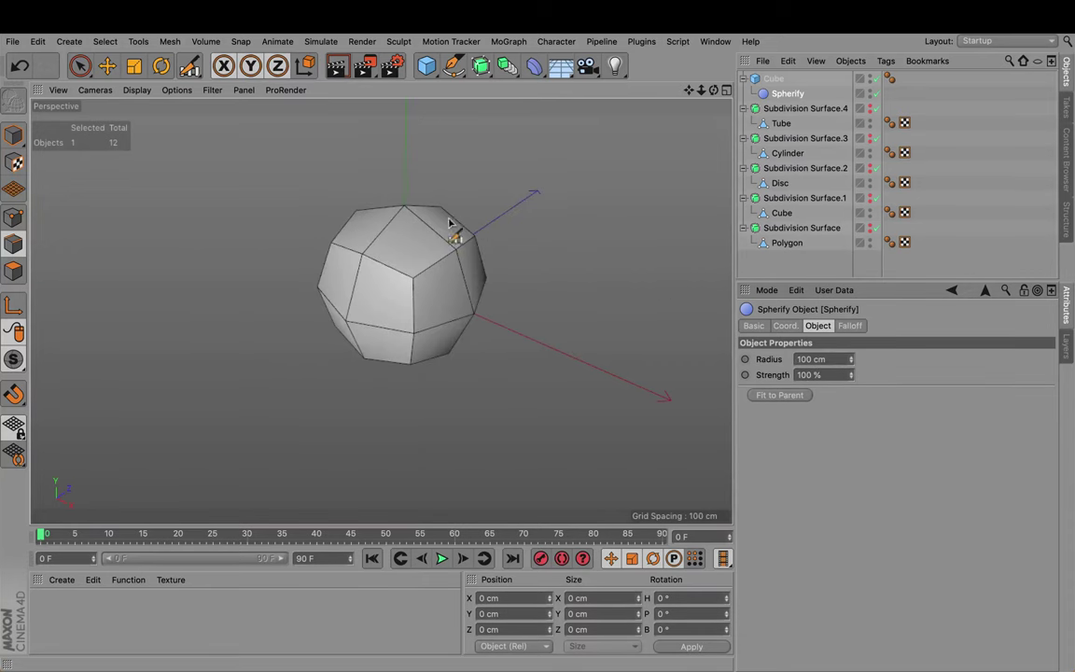
Step: Raise the spherified cube's X, Y and Z segments to 4 each
scroll(449, 222, "up", 4)
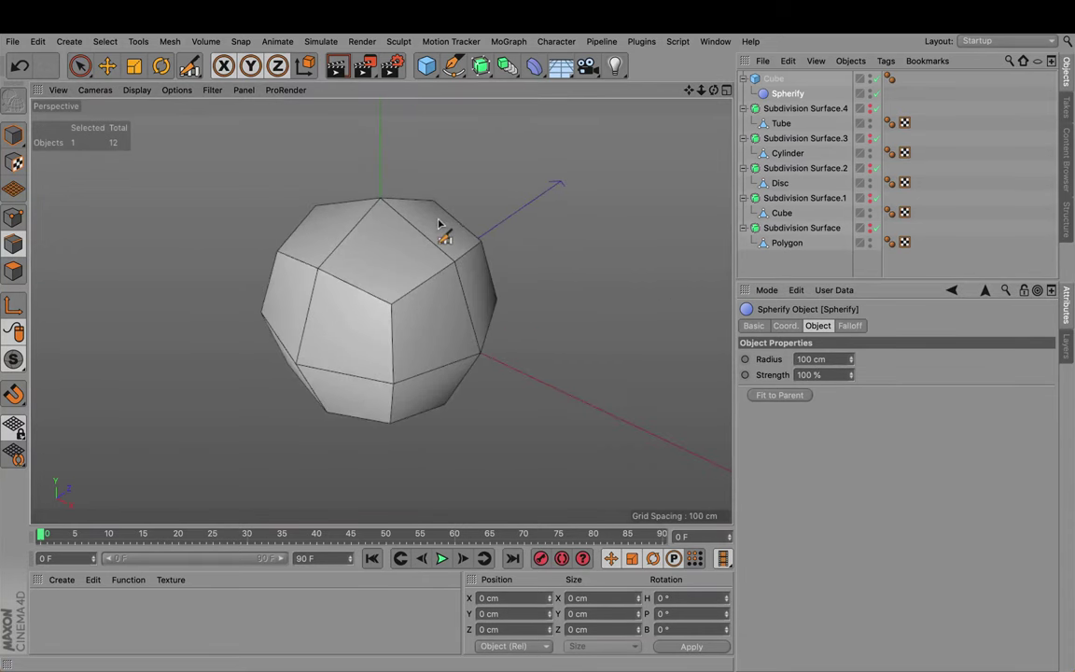
left_click(420, 280)
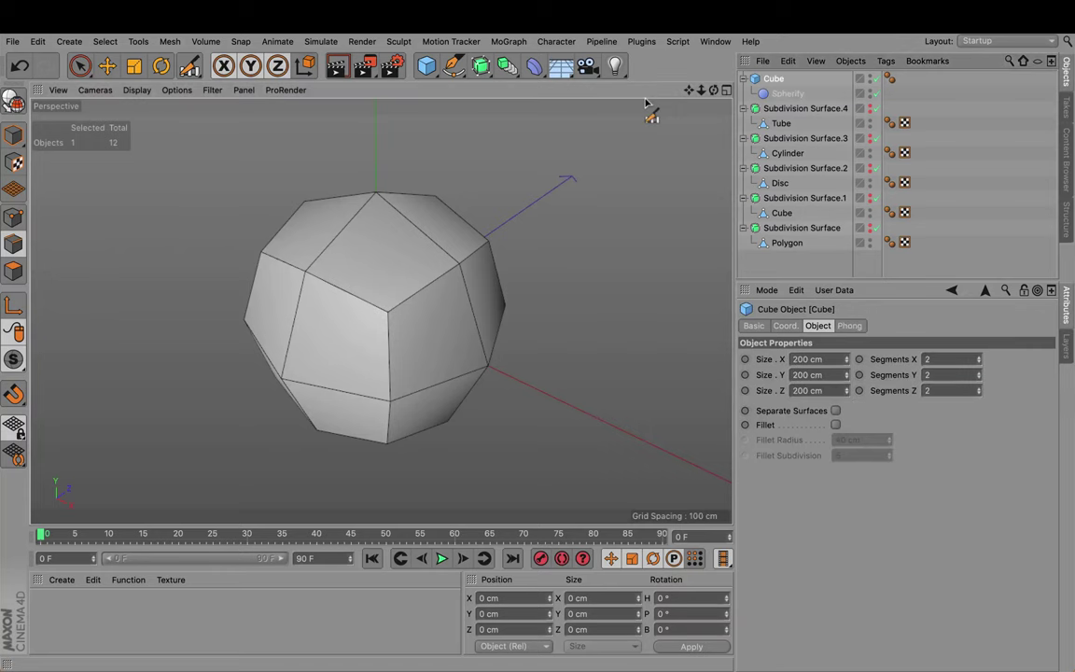
left_click(977, 357)
left_click(978, 358)
left_click(977, 373)
left_click(978, 373)
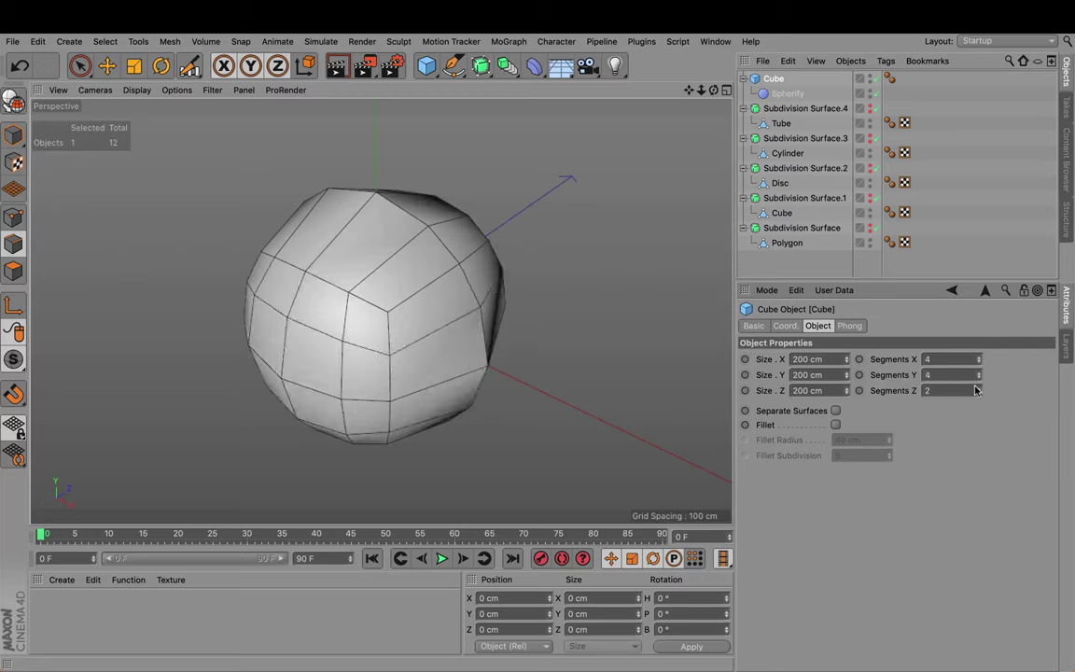
left_click(976, 388)
left_click(976, 388)
scroll(429, 322, "down", 2)
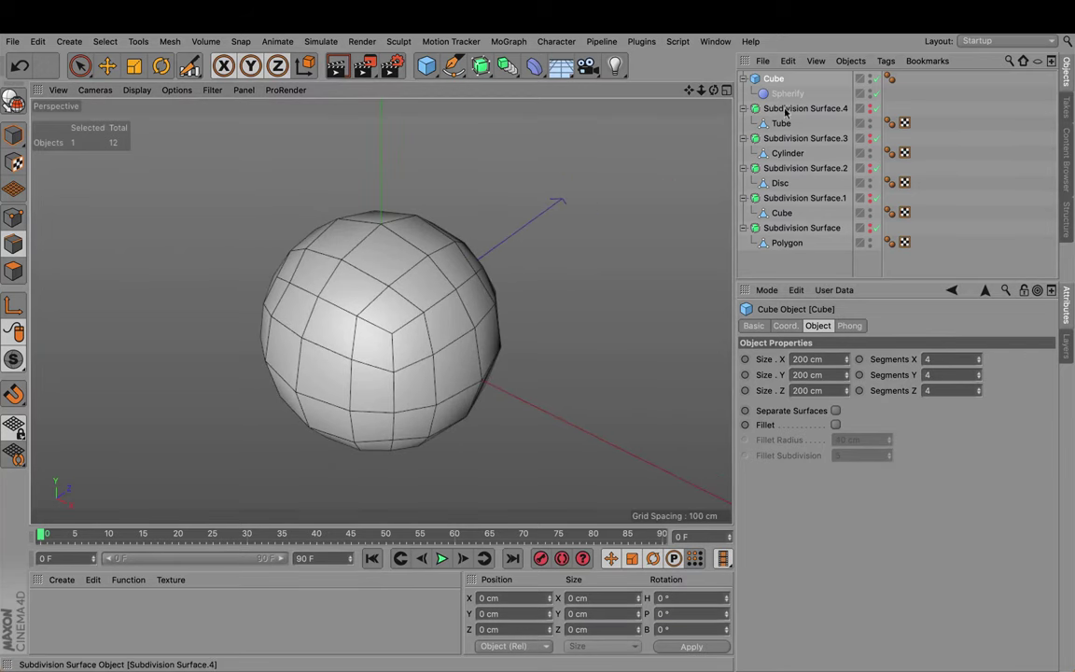
Step: Create a polygon copy of the spherified cube with Current State to Object
left_click(773, 79, "shift")
right_click(772, 79)
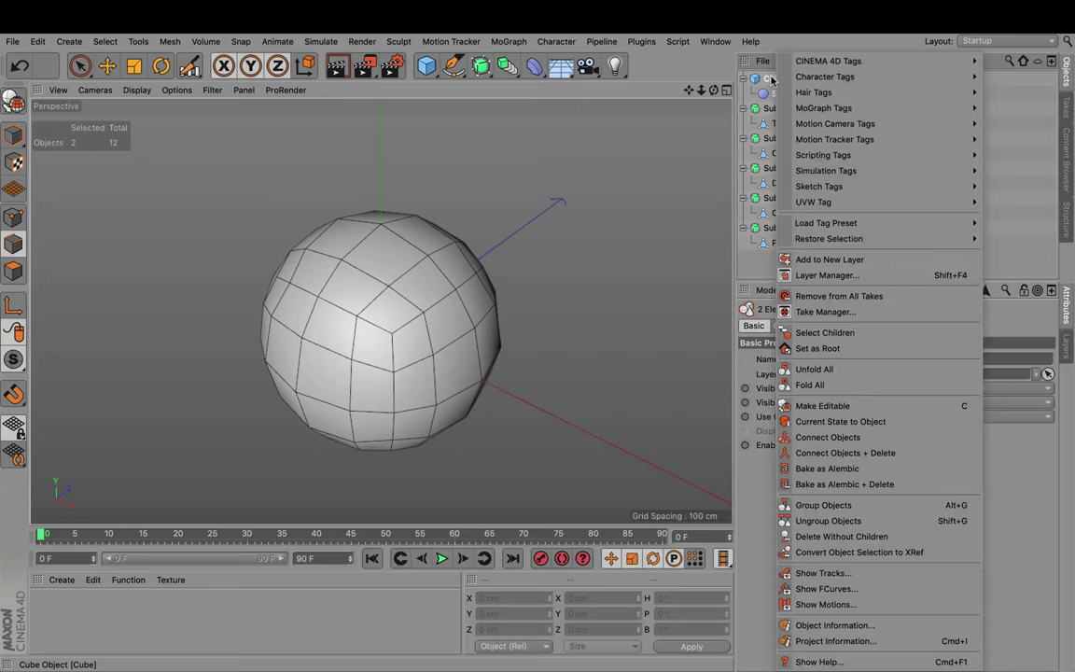
left_click(833, 422)
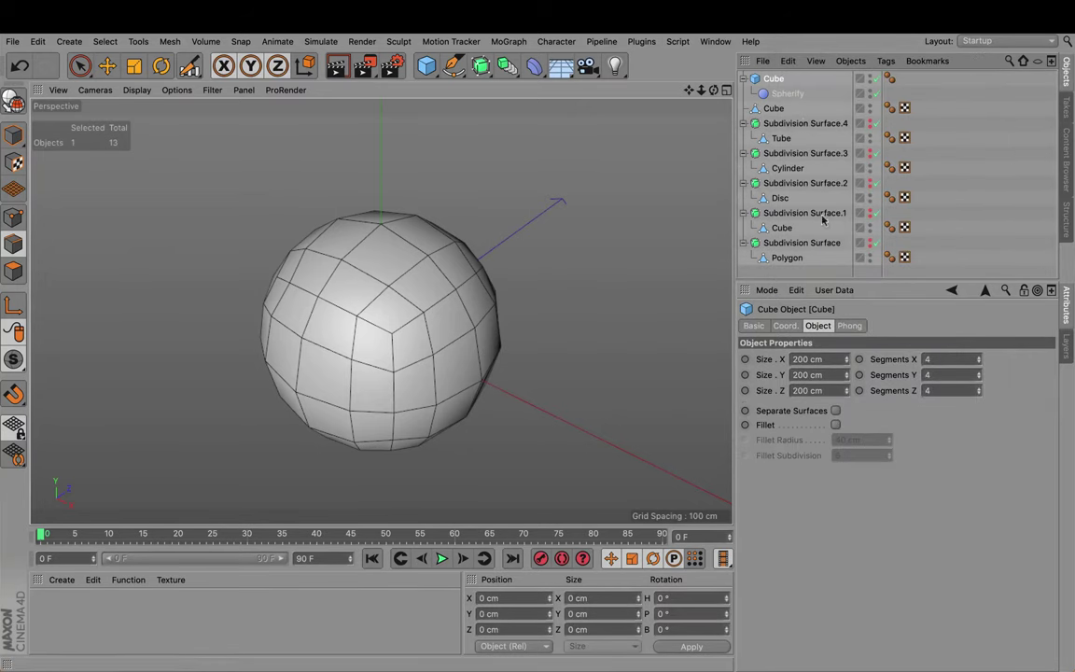
Step: Delete the original cube with its Spherify deformer and rename the polygon copy as Sphere
key("Delete")
double_click(774, 79)
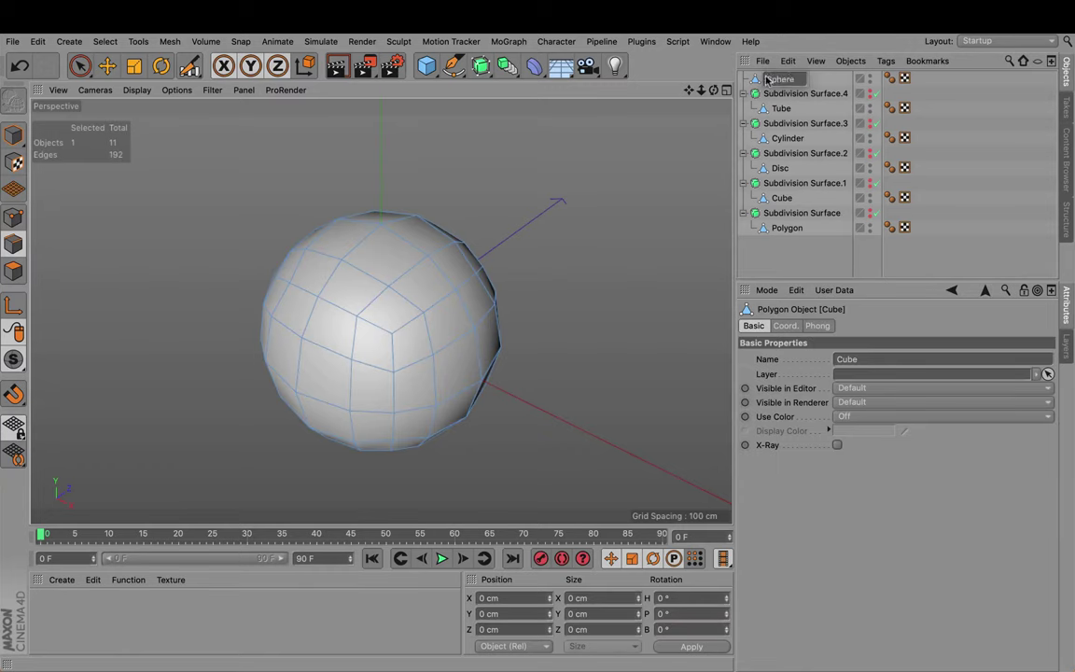
type("Sphere")
key("Return")
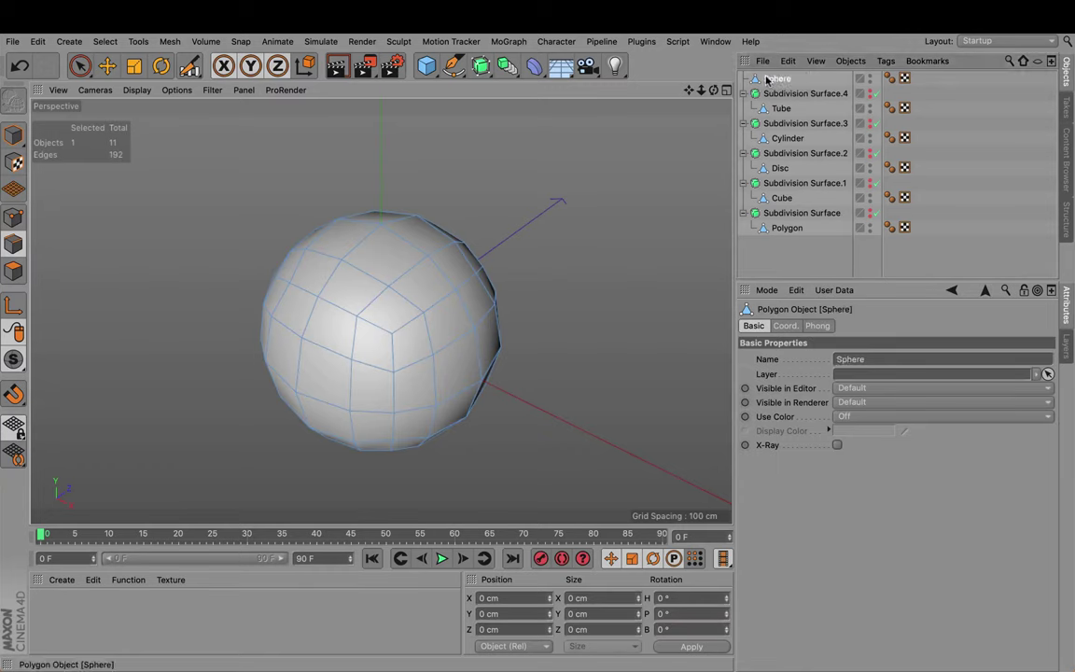
Step: Place the sphere under a new Subdivision Surface and hide it from view
left_click(484, 74, "alt")
left_click_drag(425, 288, 359, 271, "alt")
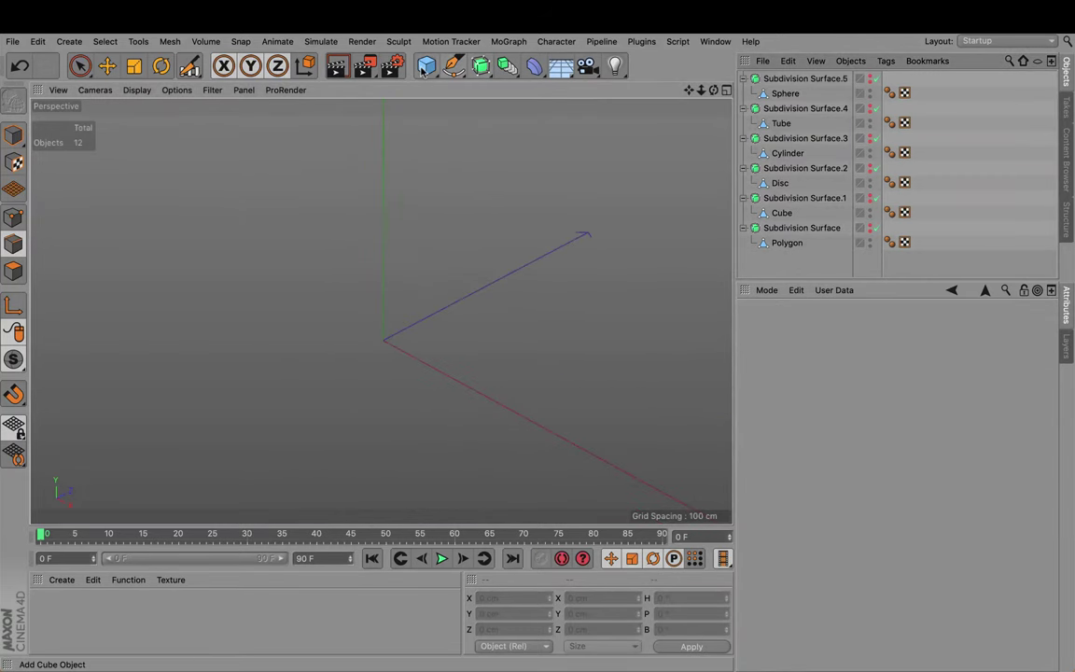
Step: Add a Pyramid primitive and make it editable
left_click(426, 65)
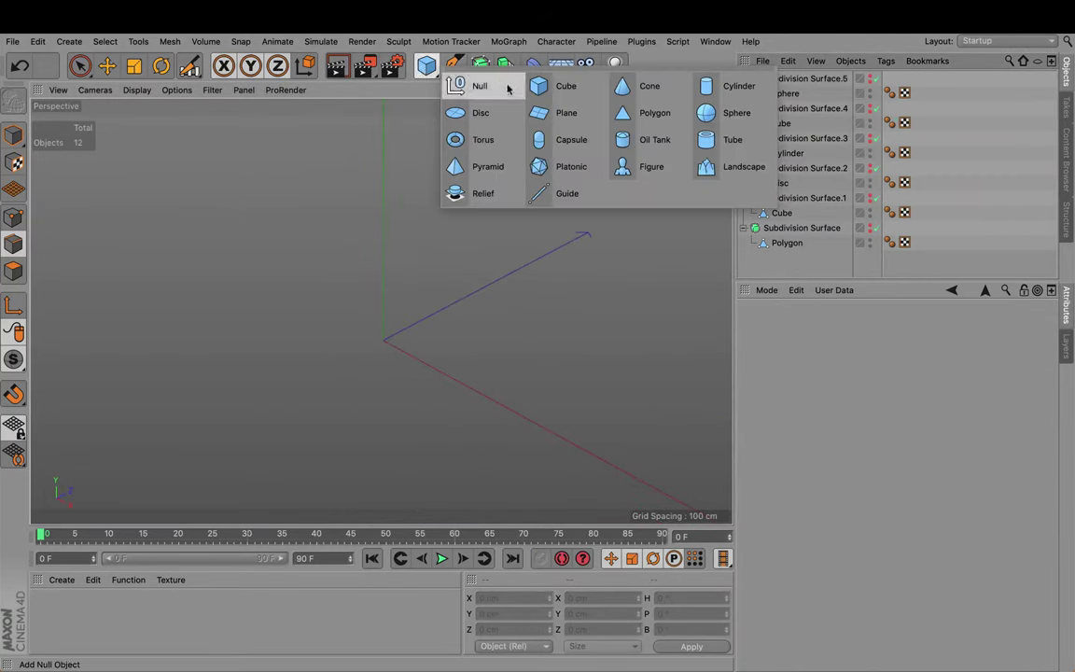
left_click(466, 166)
left_click_drag(486, 218, 469, 295, "alt")
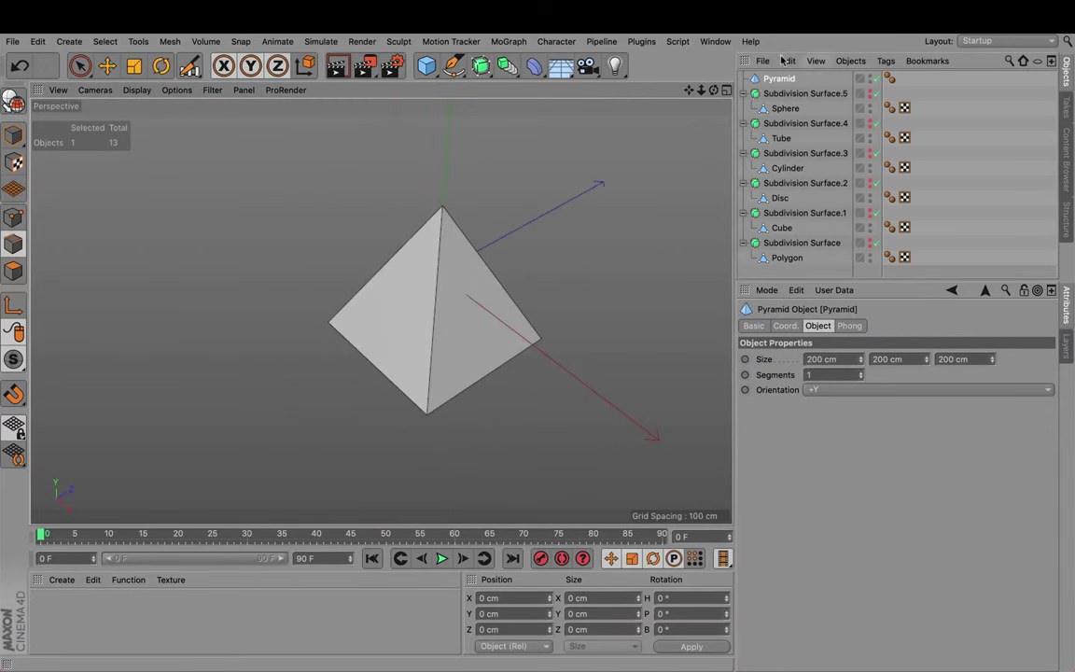
left_click(14, 101)
Step: Bevel all edges of the pyramid in Solid mode with a 5 cm offset
key("m")
key("f")
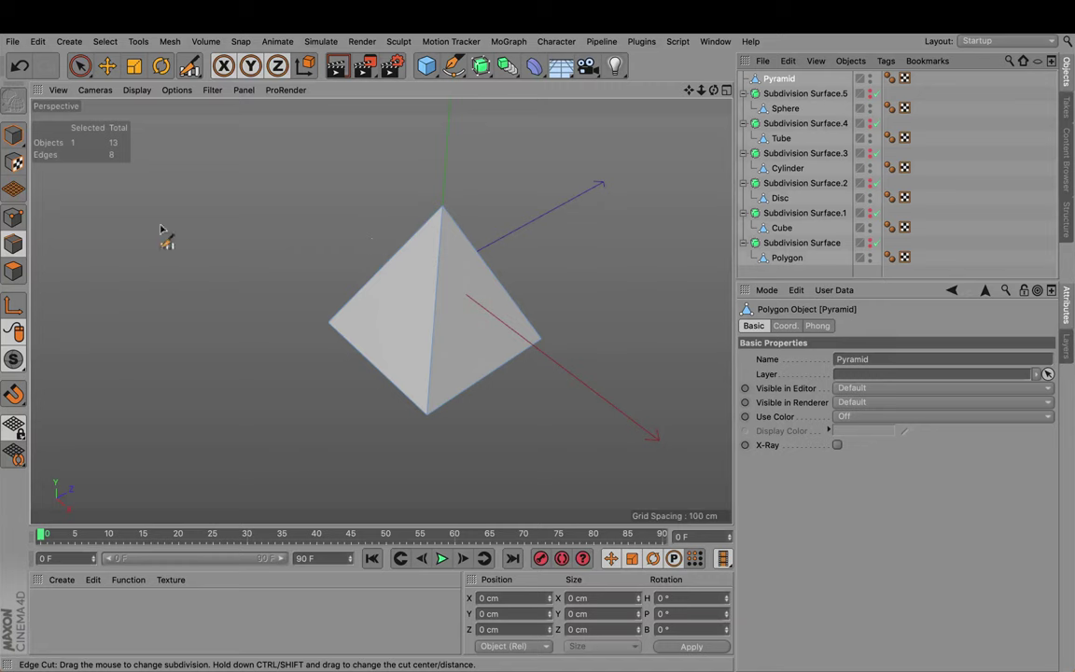
key("ctrl+a")
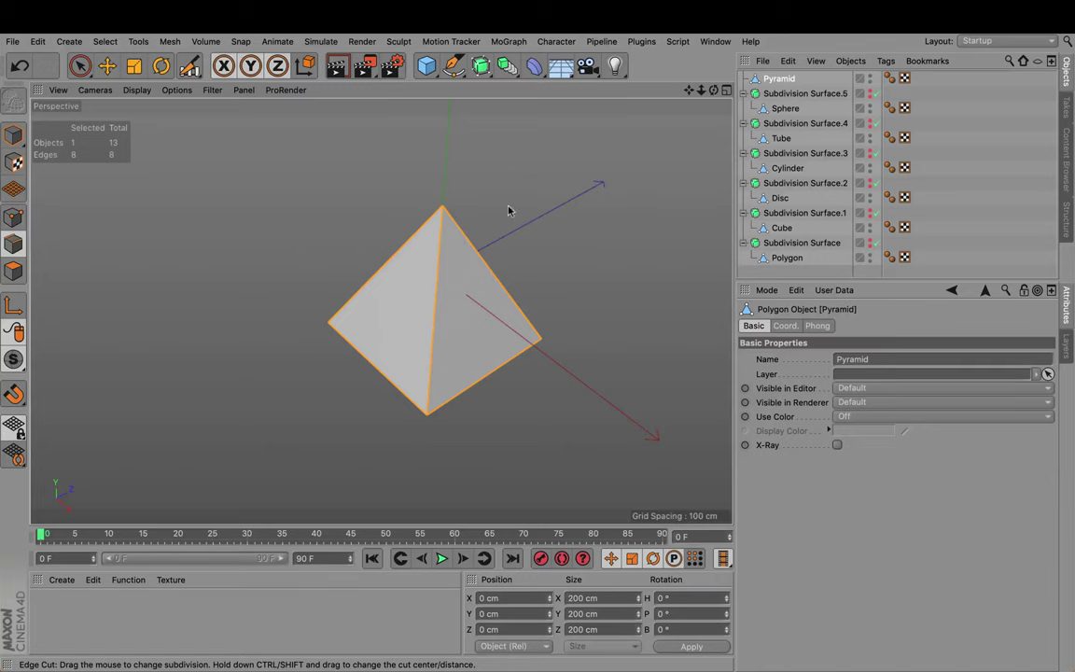
right_click(508, 211)
left_click(585, 519)
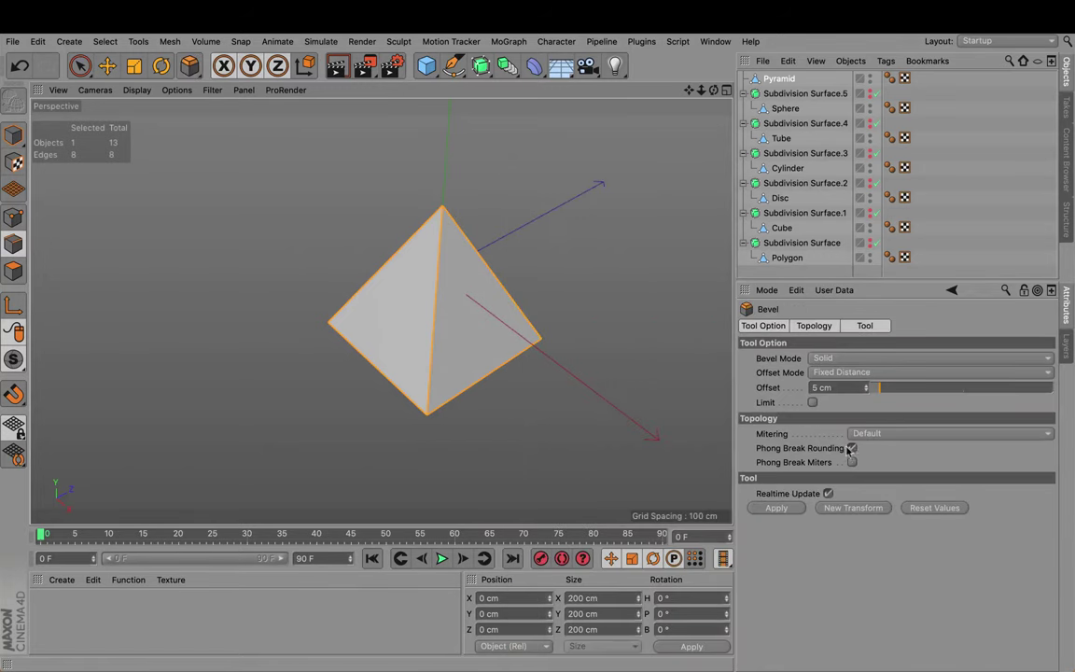
left_click(789, 505)
scroll(447, 233, "up", 5)
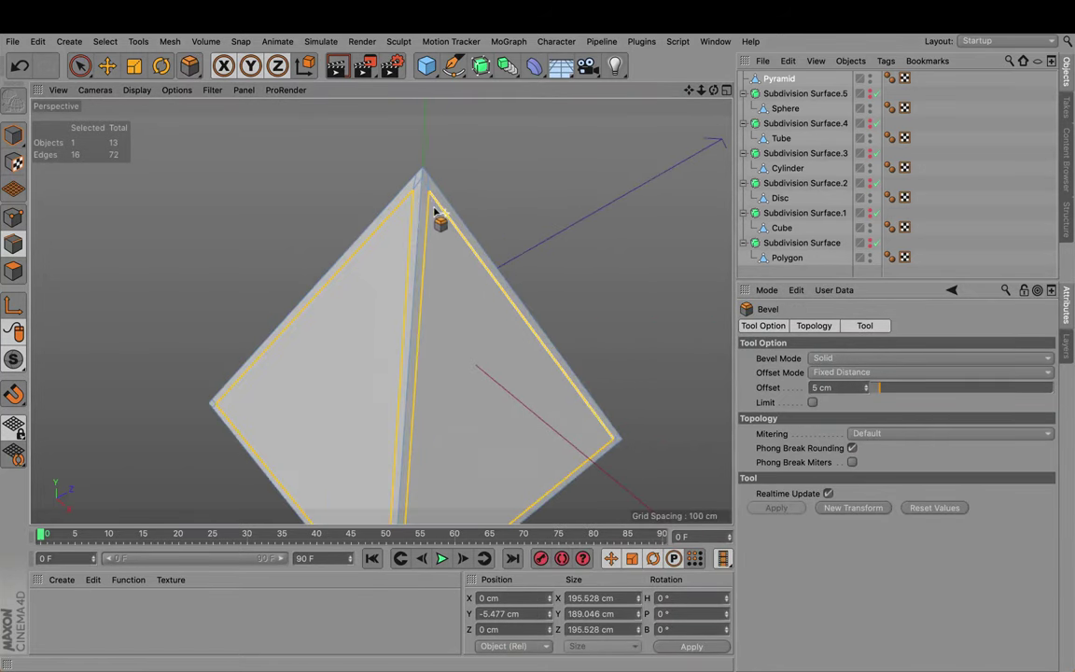
scroll(518, 235, "down", 4)
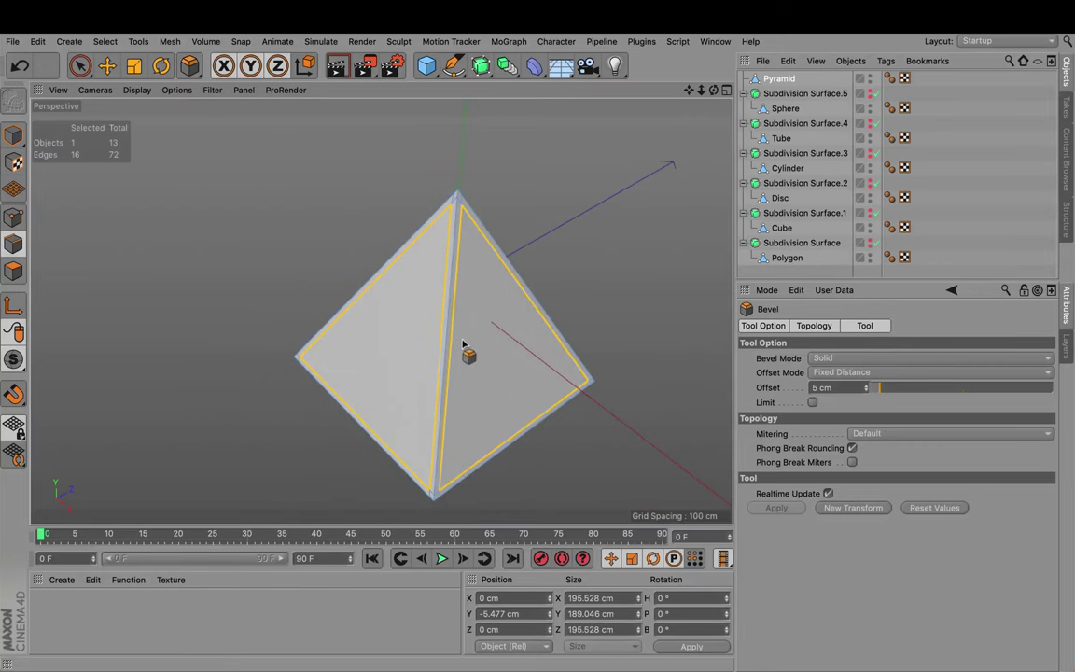
scroll(461, 323, "down", 2)
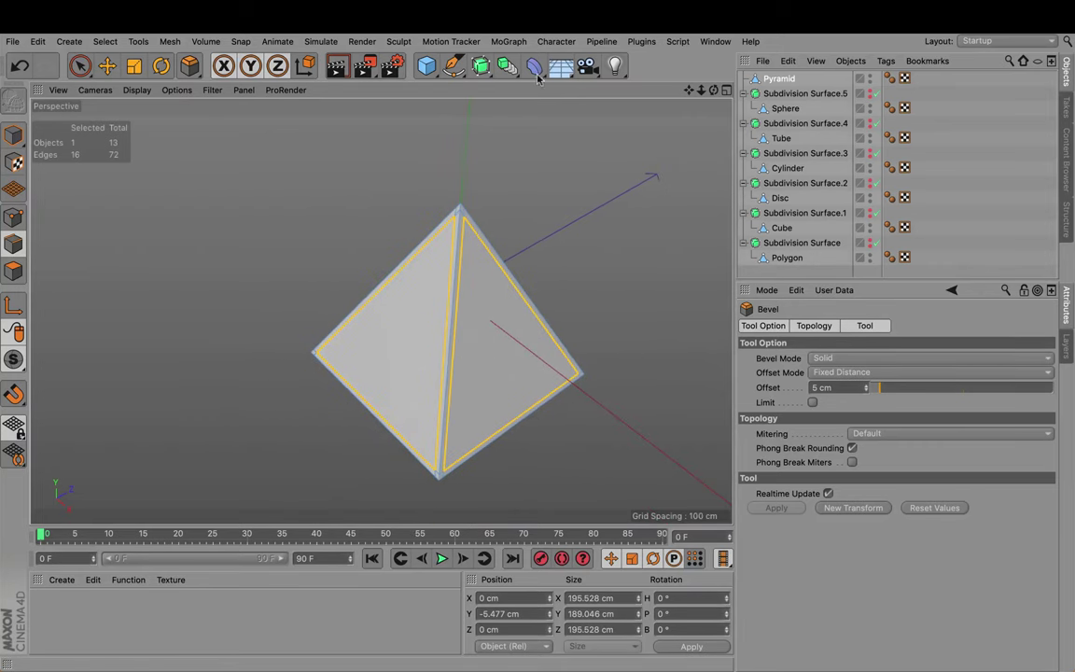
Step: Place the beveled pyramid under a new Subdivision Surface and inspect its topology from several sides
left_click(481, 65, "alt")
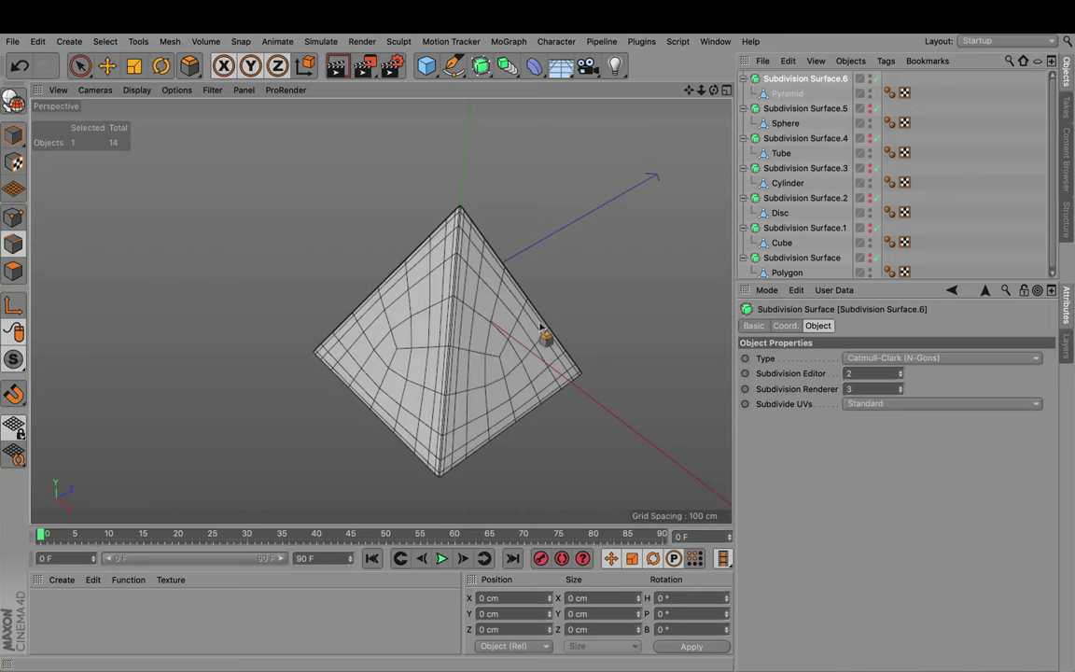
left_click_drag(541, 329, 358, 286, "alt")
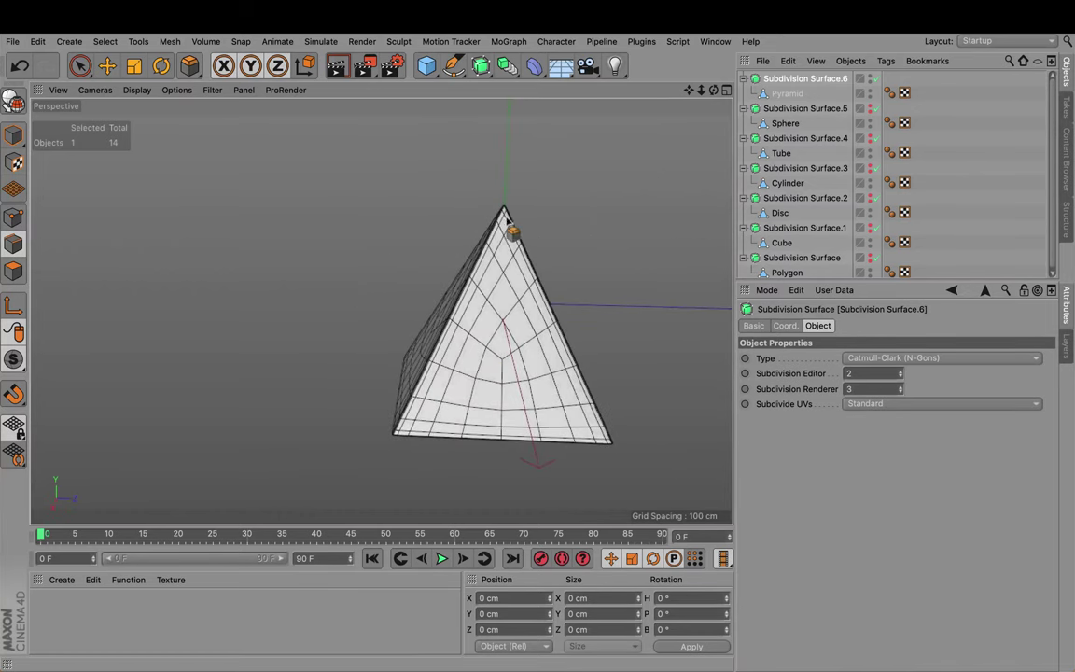
left_click_drag(513, 360, 662, 211, "alt")
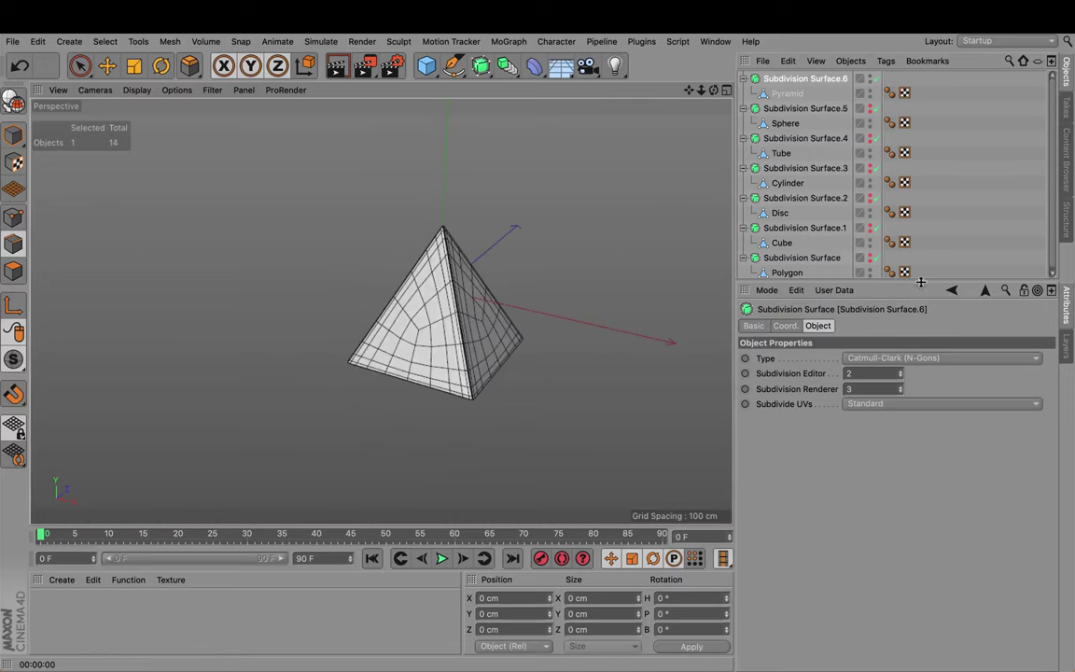
Step: Enlarge the object list and make all the subdivided primitives visible again
left_click_drag(920, 281, 920, 377)
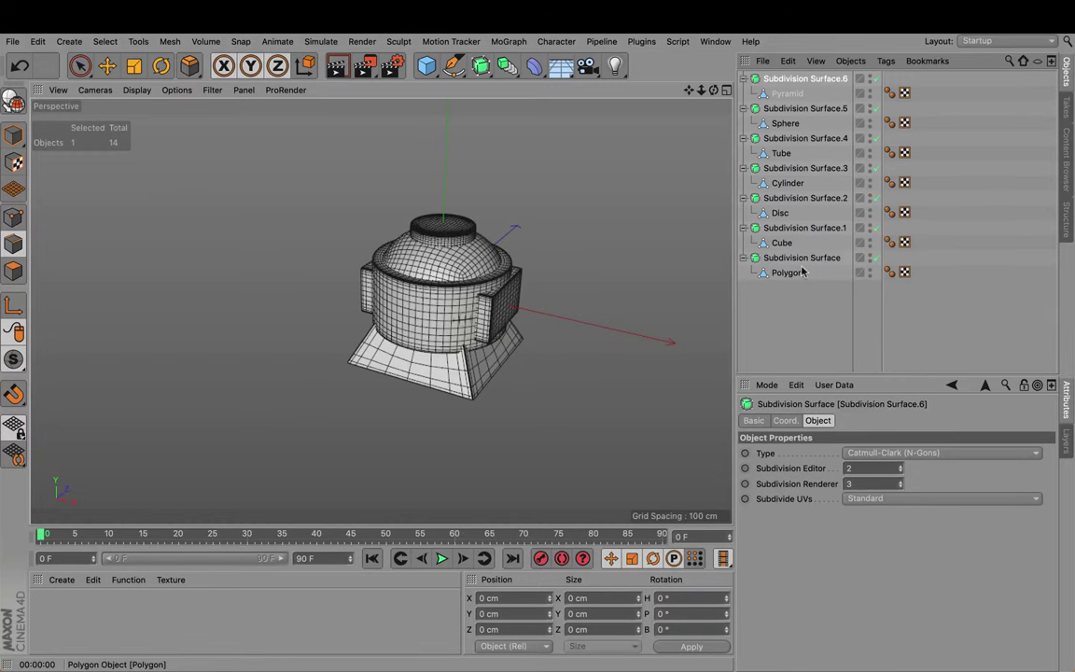
left_click(106, 65)
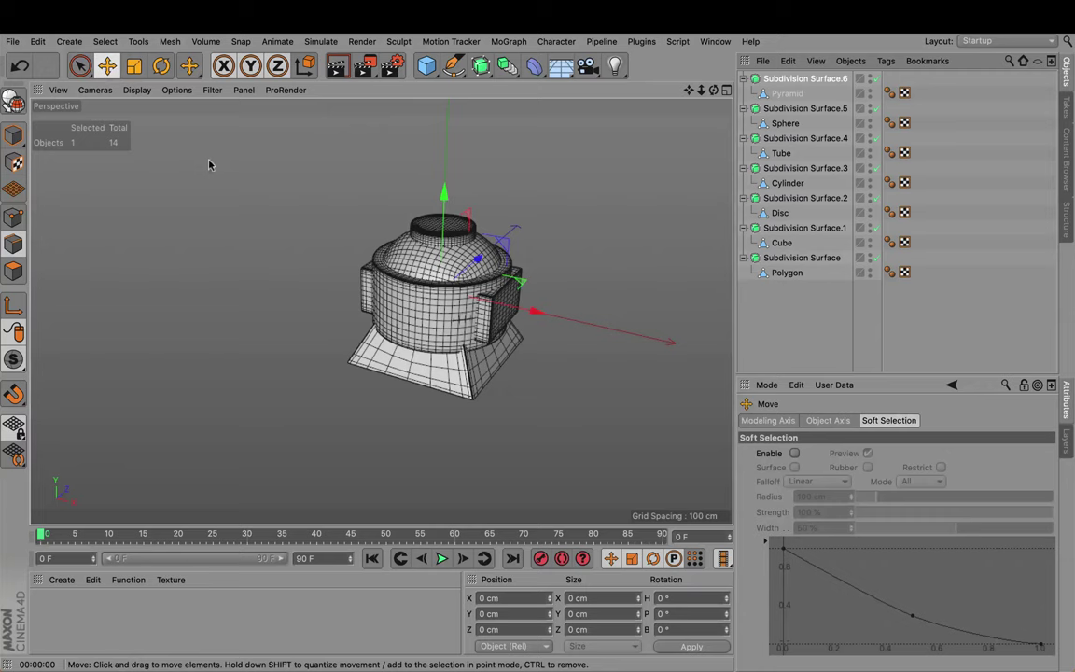
Step: Try to move the pyramid's polygons about 242 cm along the X axis in polygon mode
left_click(783, 270)
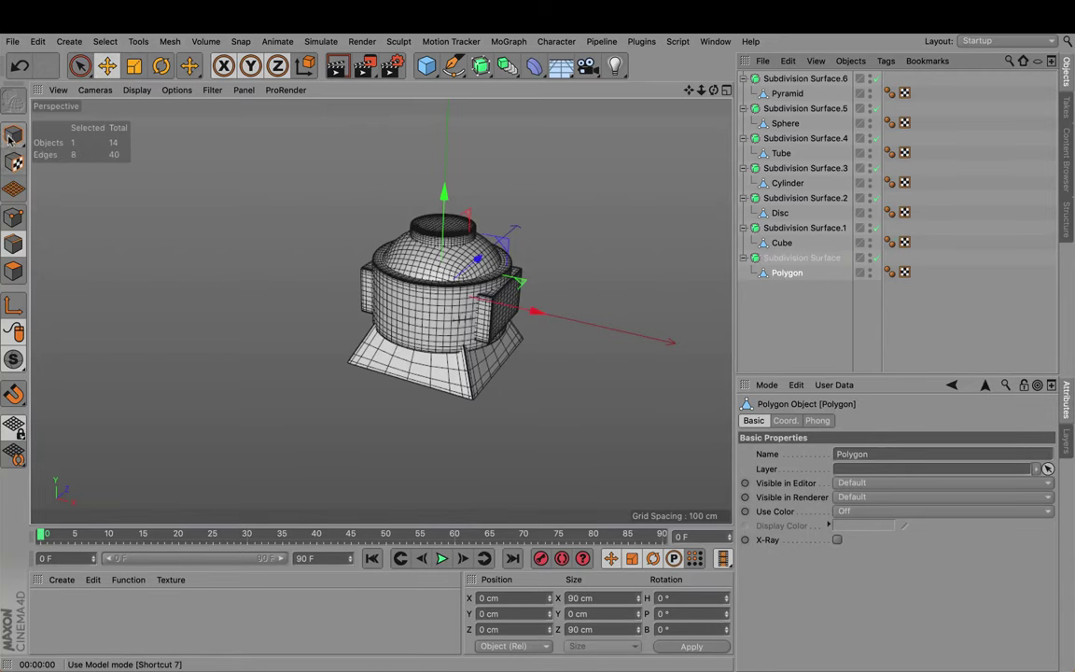
left_click(13, 245)
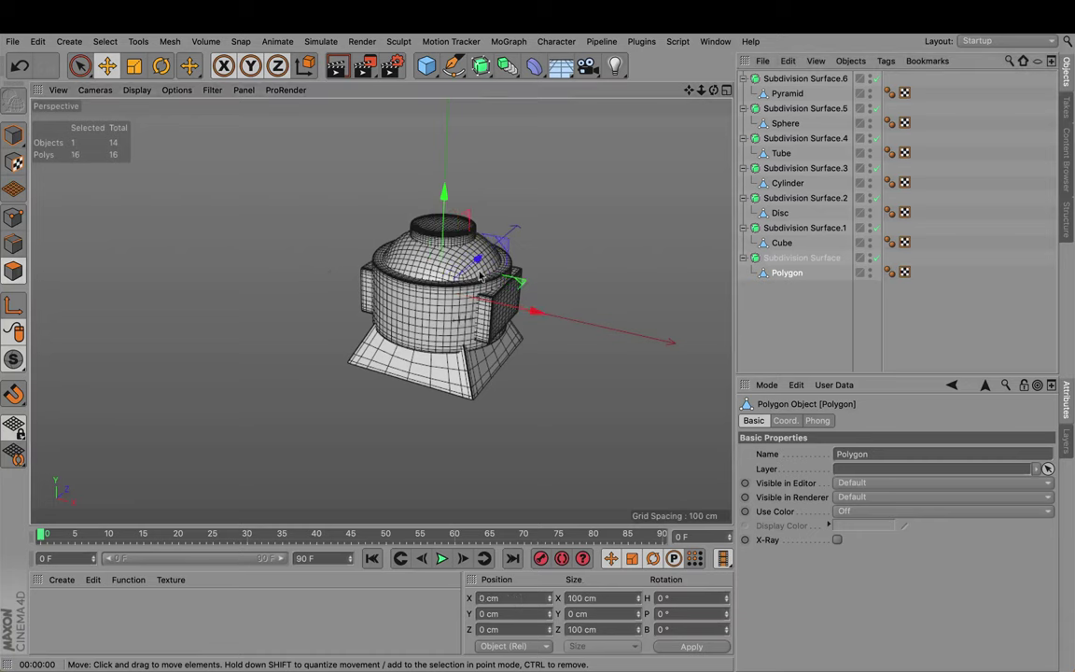
left_click(788, 93)
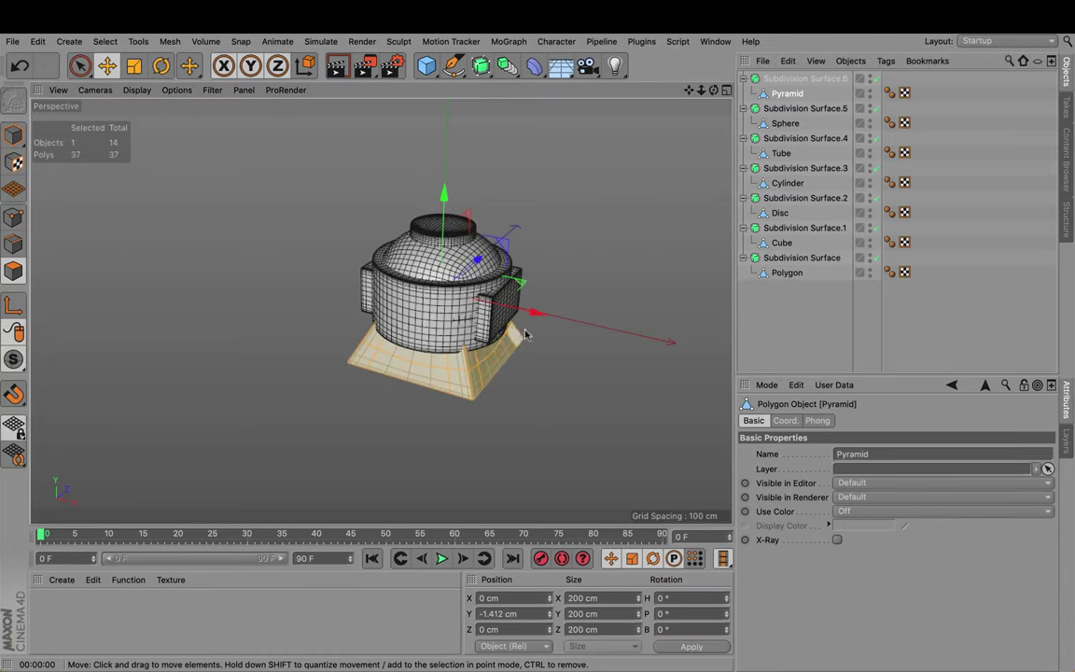
left_click_drag(533, 311, 711, 338)
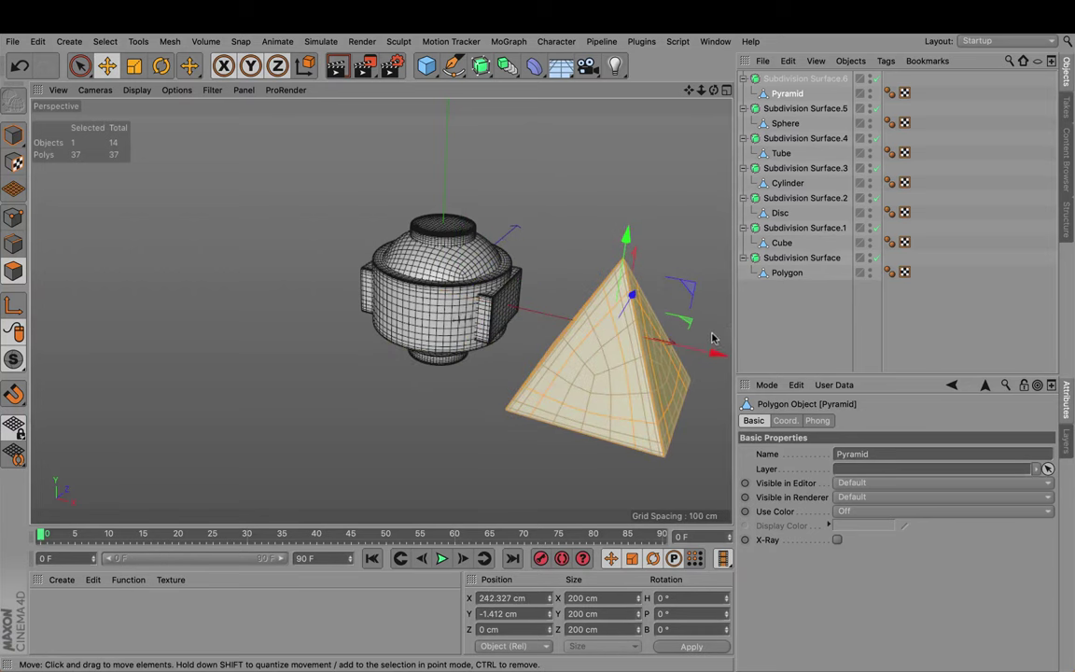
key("super+z")
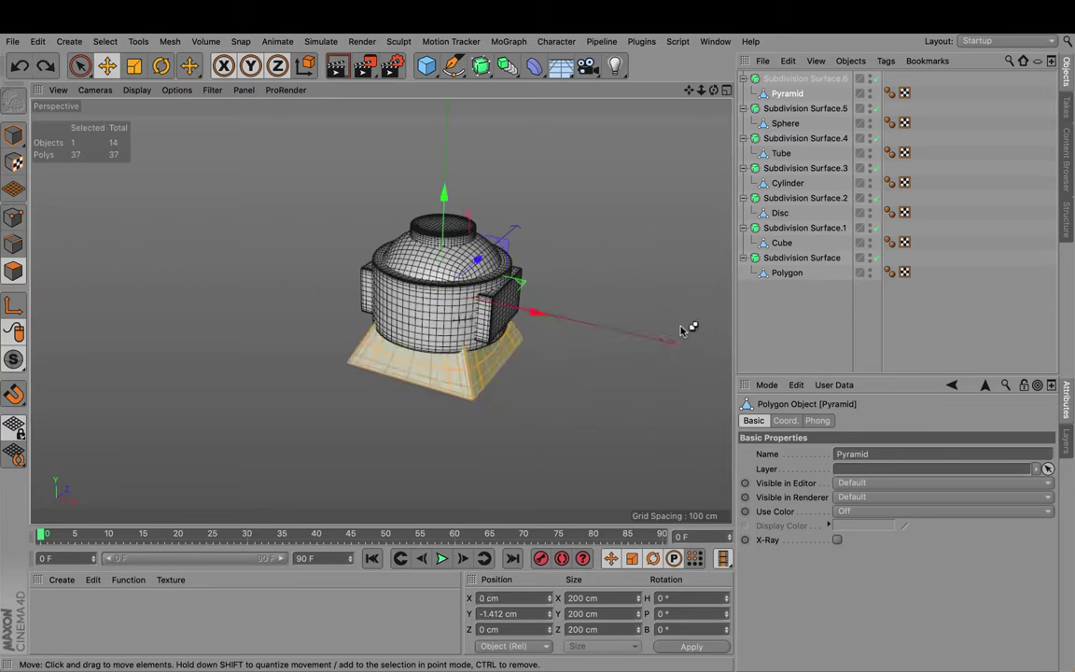
Step: In Model mode, move the cube away from the stack along X and the disc beyond it to about X 589 cm
left_click(14, 136)
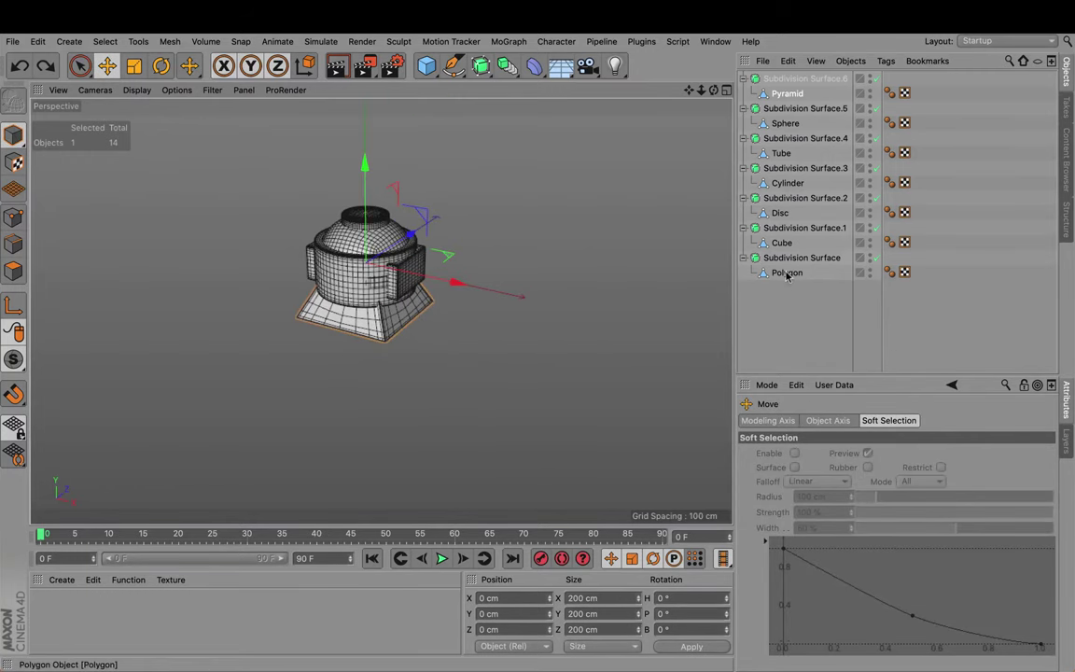
left_click(781, 242)
left_click_drag(444, 291, 623, 298)
left_click(781, 212)
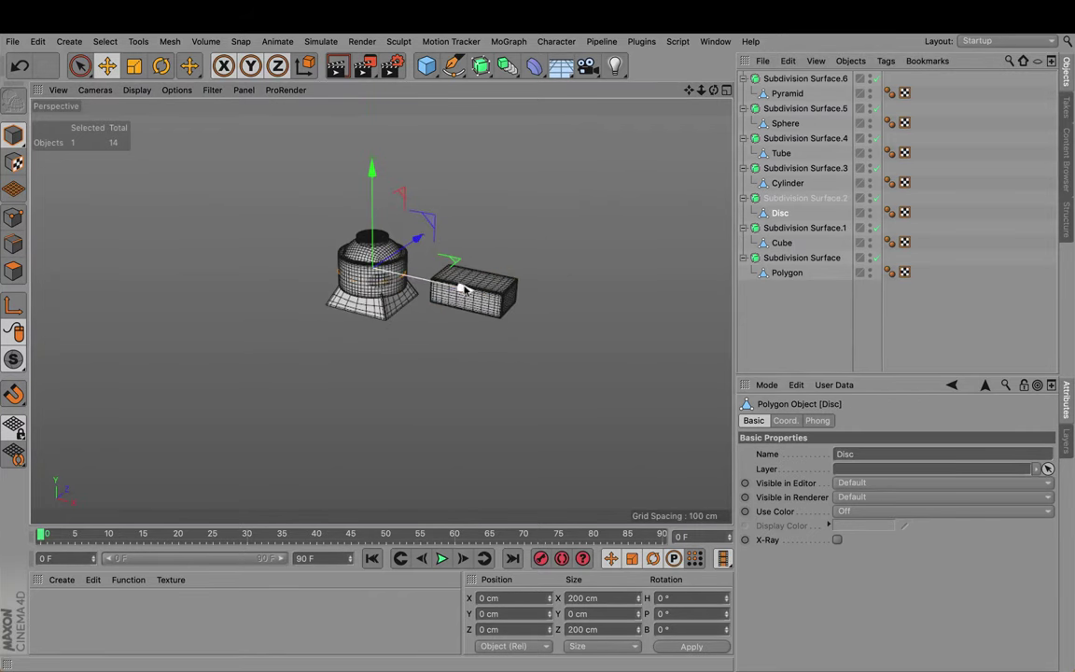
left_click_drag(456, 288, 690, 325)
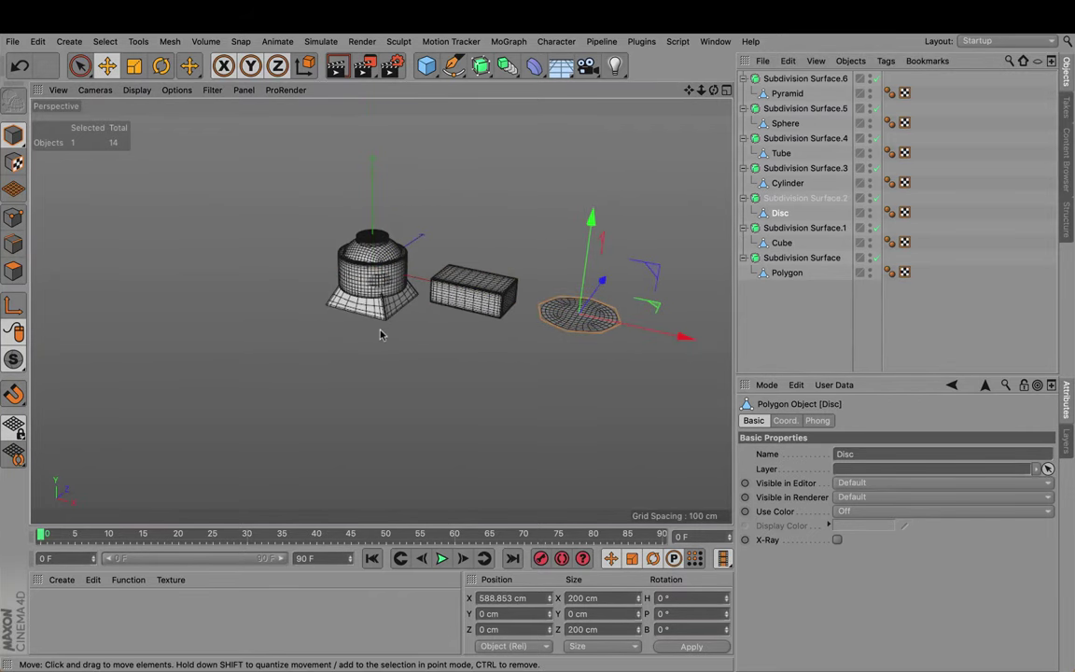
Step: Move the cylinder to about X 890 cm and the tube beyond it along the same axis
scroll(446, 369, "down", 2)
left_click(787, 183)
scroll(485, 280, "down", 3)
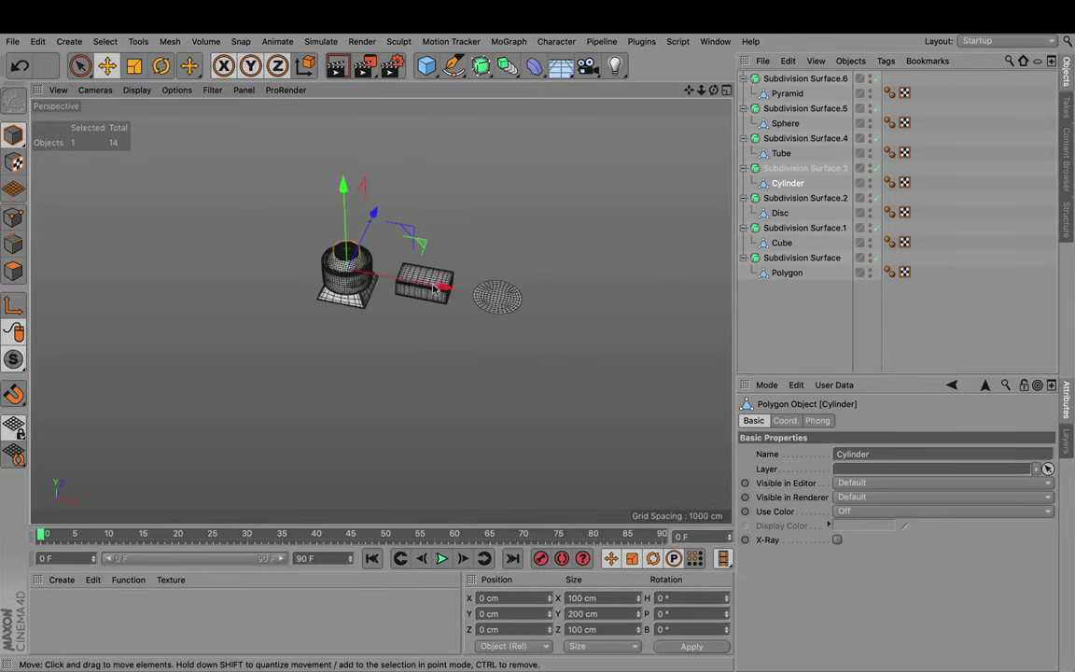
left_click_drag(434, 289, 681, 322)
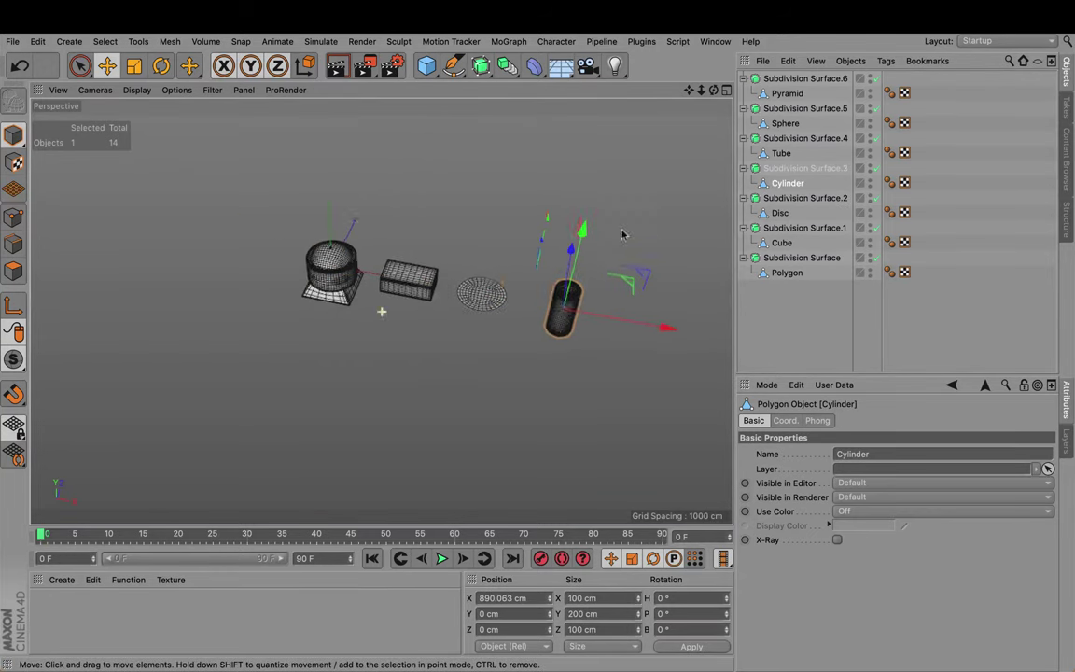
left_click(781, 153)
left_click_drag(271, 245, 635, 293)
Step: Move the sphere and the pyramid along X to complete the row of primitives, and clear the selection
left_click(784, 123)
left_click_drag(271, 244, 709, 322)
left_click(786, 94)
left_click_drag(391, 420, 523, 373, "alt")
left_click(791, 343)
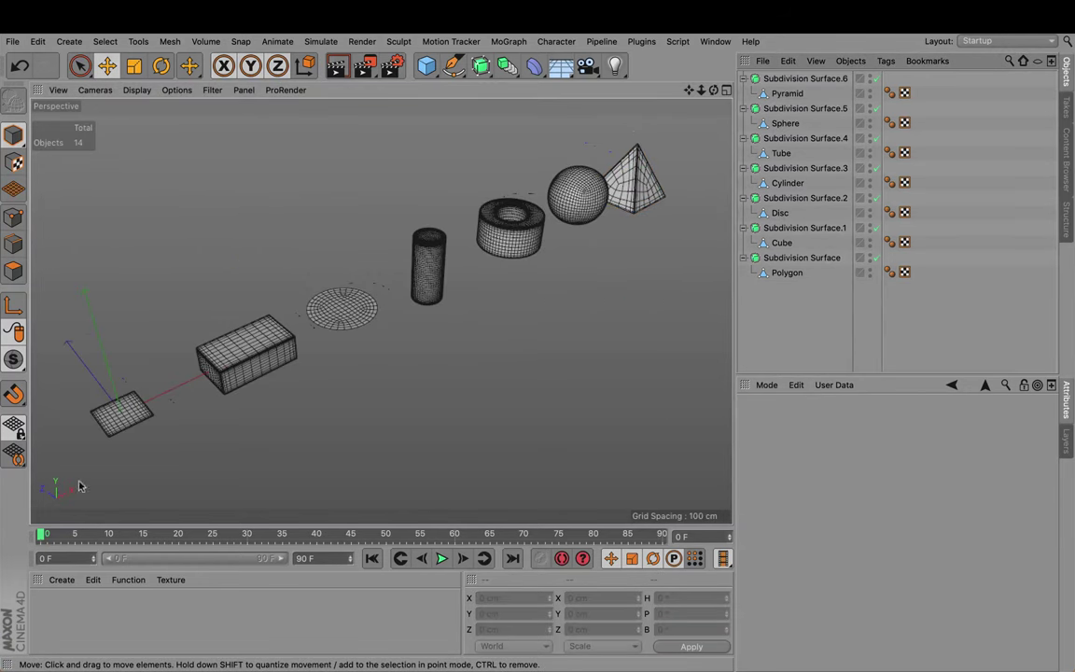
Step: Set the editor subdivision to 1 on the Subdivision Surfaces of the polygon plane and the cube
left_click(121, 420)
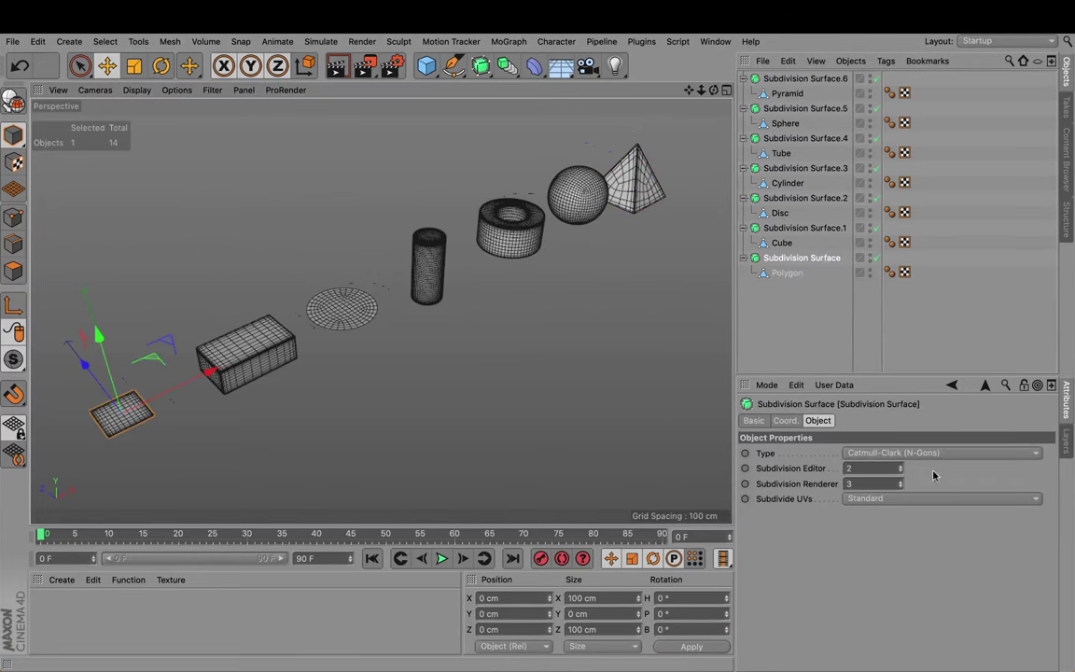
left_click(898, 472)
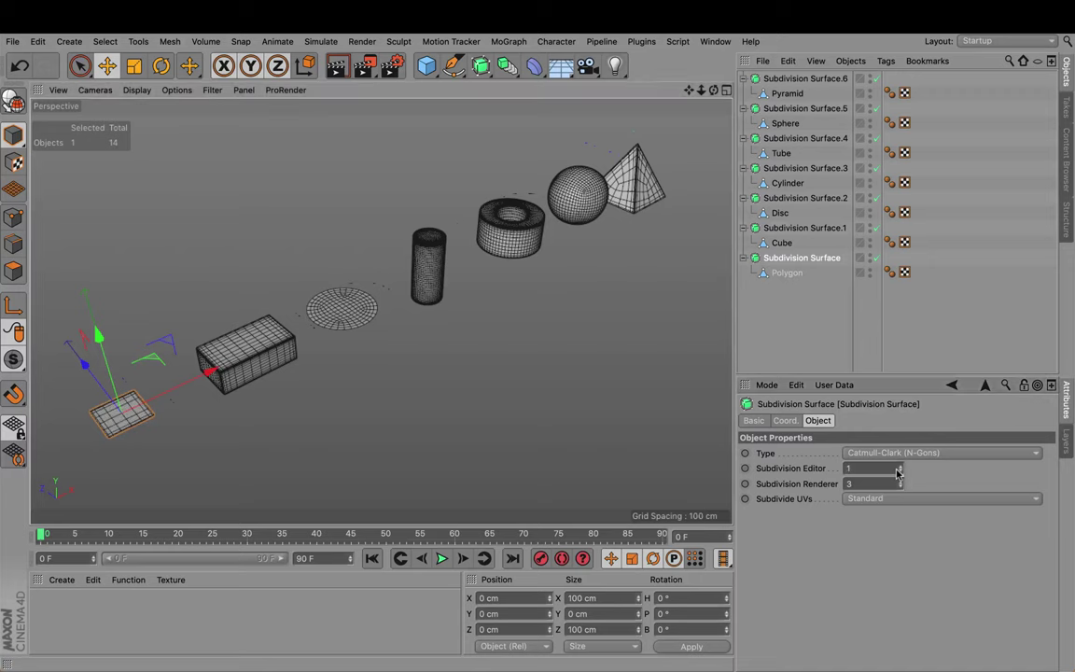
left_click(782, 348)
left_click(804, 228)
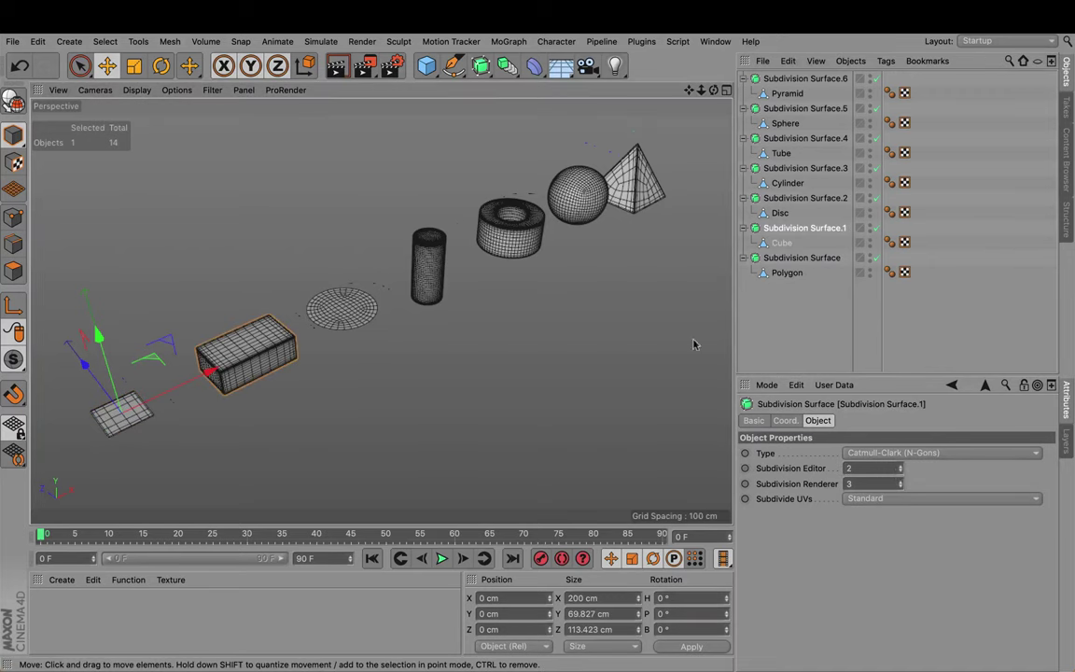
left_click(899, 472)
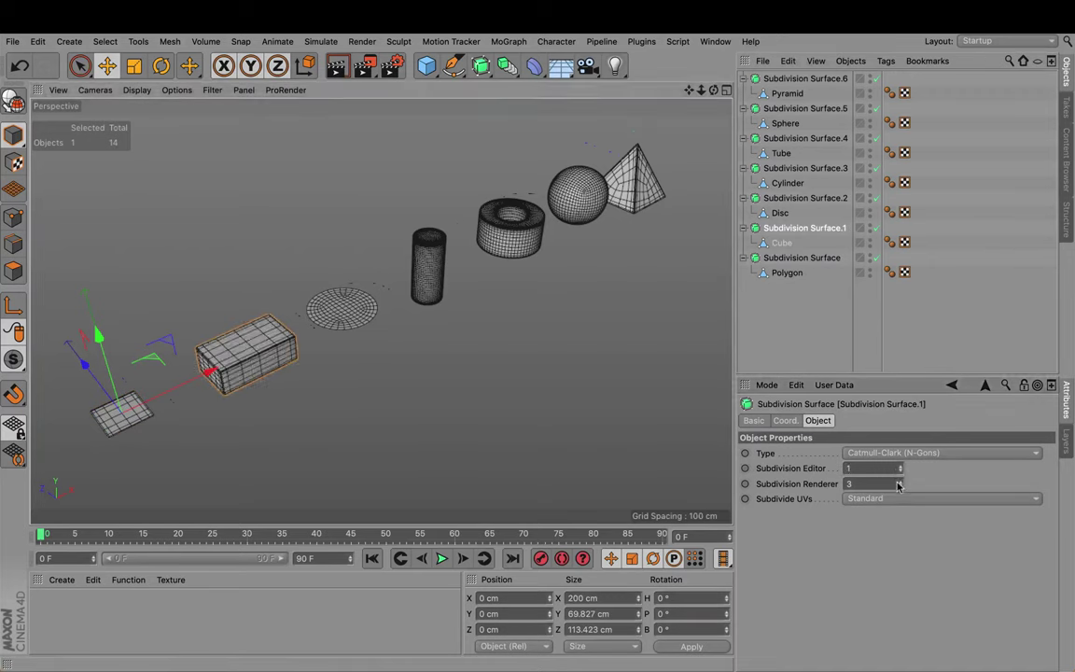
Step: Lower the editor subdivision of the disc's Subdivision Surface to 1 and restore it to 2
left_click(778, 213)
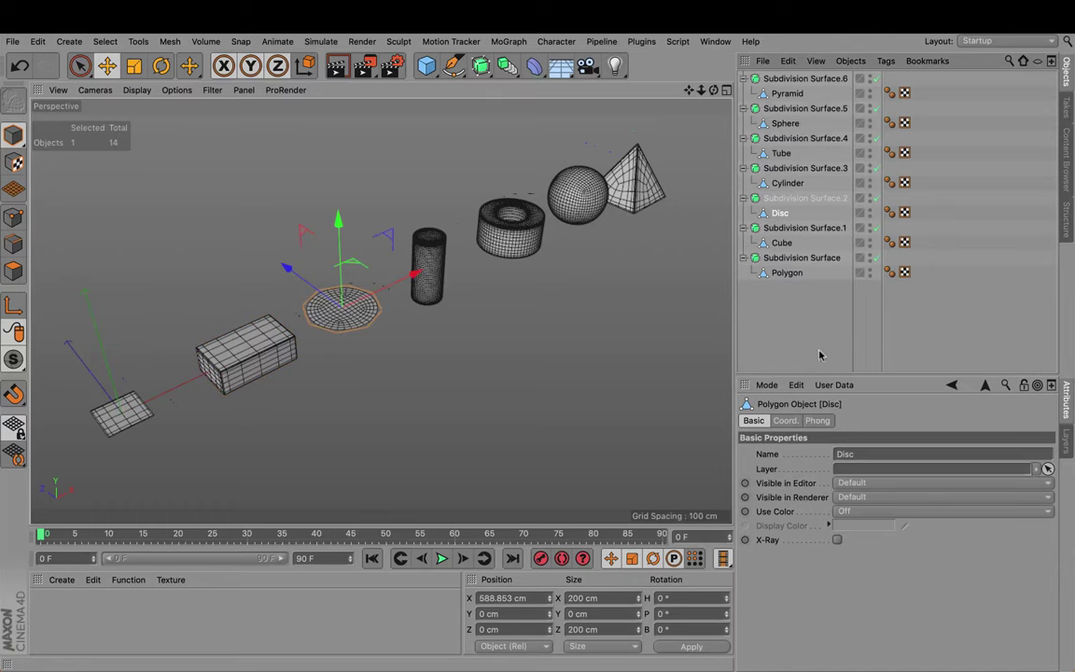
left_click(815, 421)
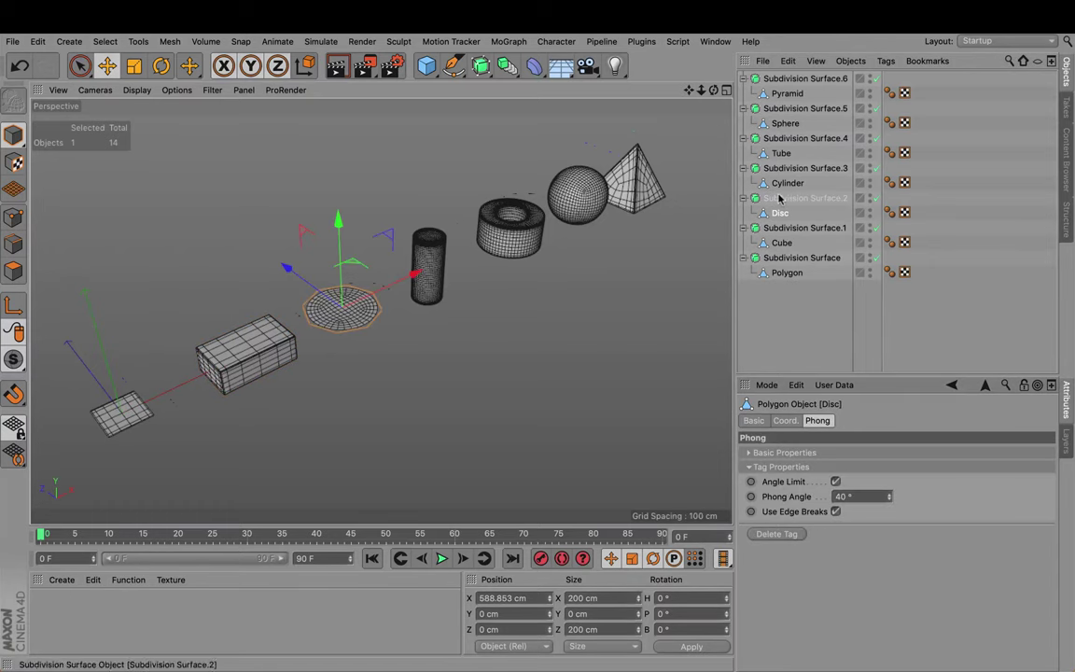
left_click(804, 198)
left_click(899, 472)
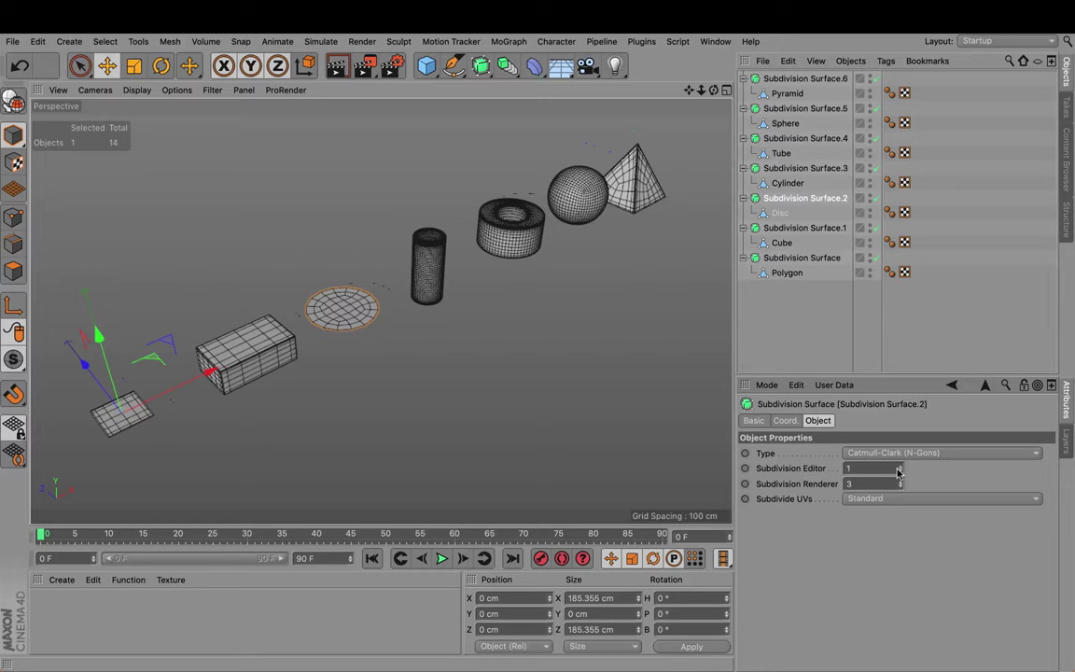
left_click(898, 467)
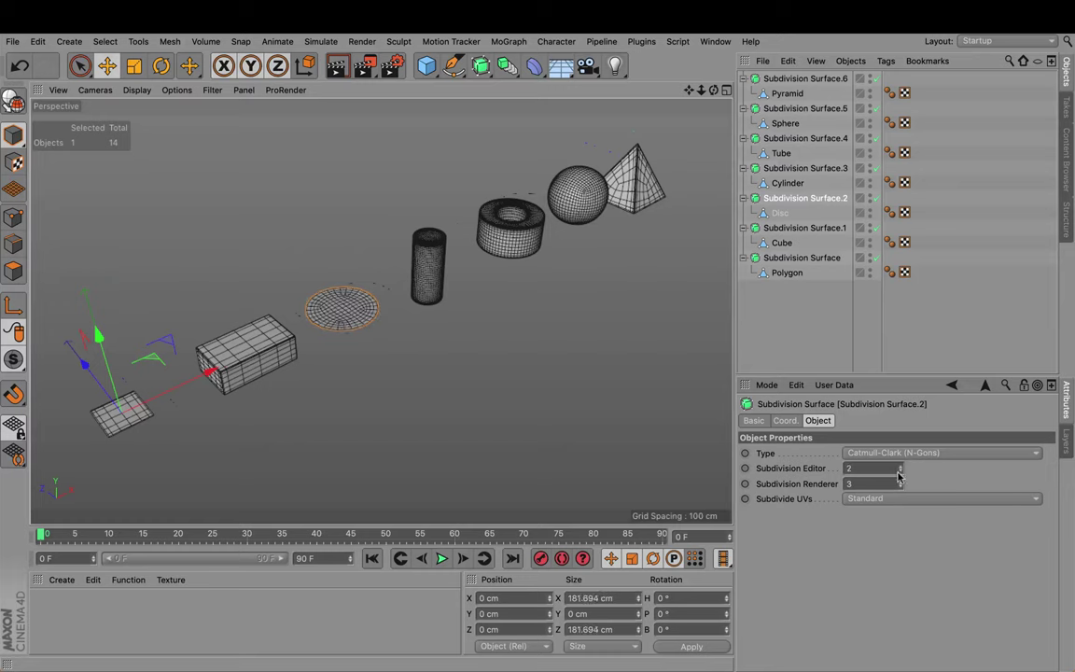
Step: Set the editor subdivision to 1 on the Subdivision Surfaces of the disc, cylinder, tube and sphere, and select the pyramid's
left_click(898, 472)
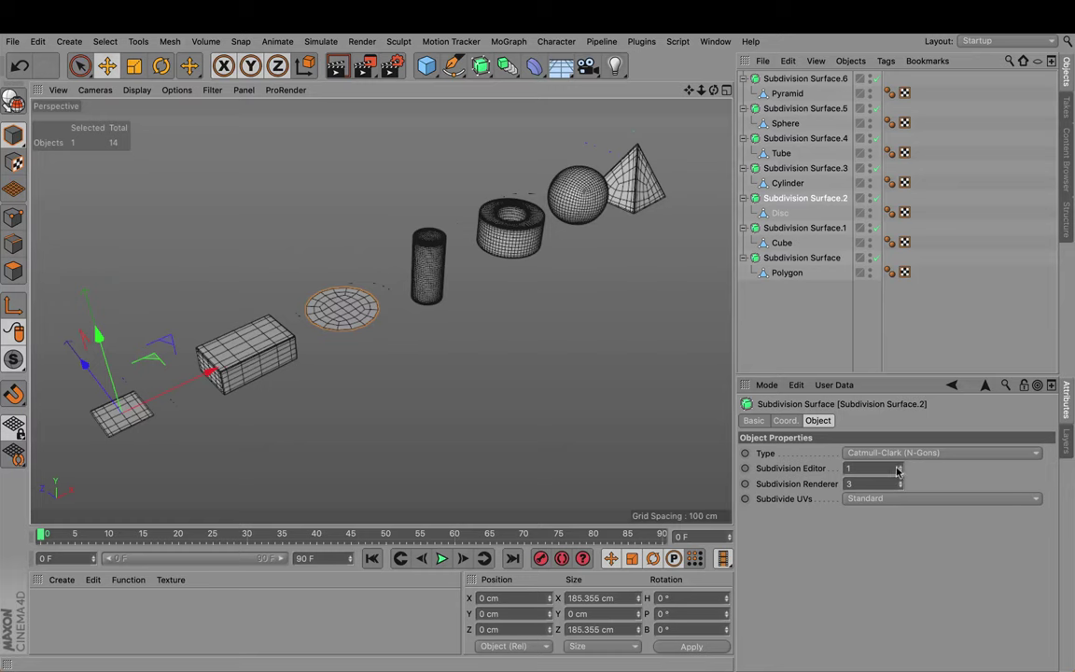
left_click(420, 244)
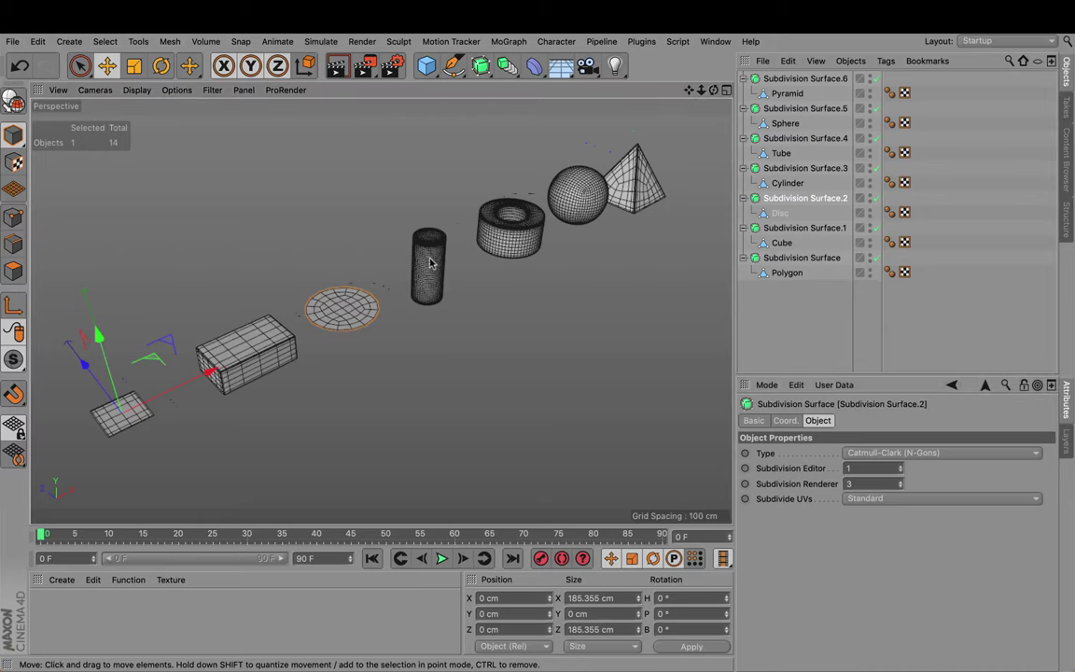
left_click(899, 472)
left_click(485, 212)
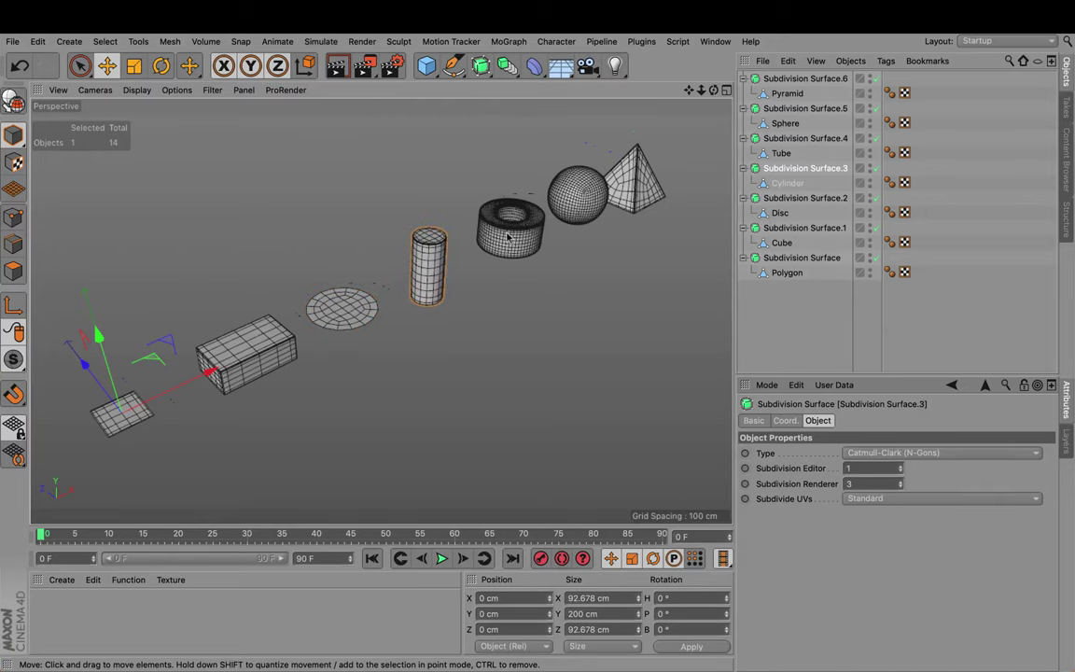
left_click(898, 472)
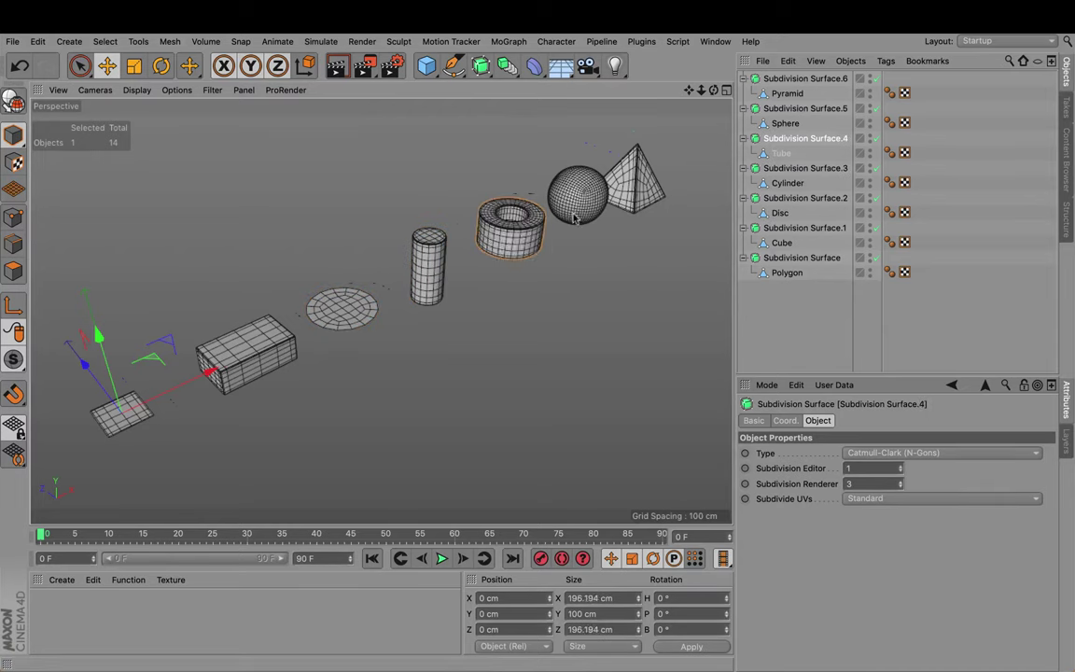
left_click(577, 194)
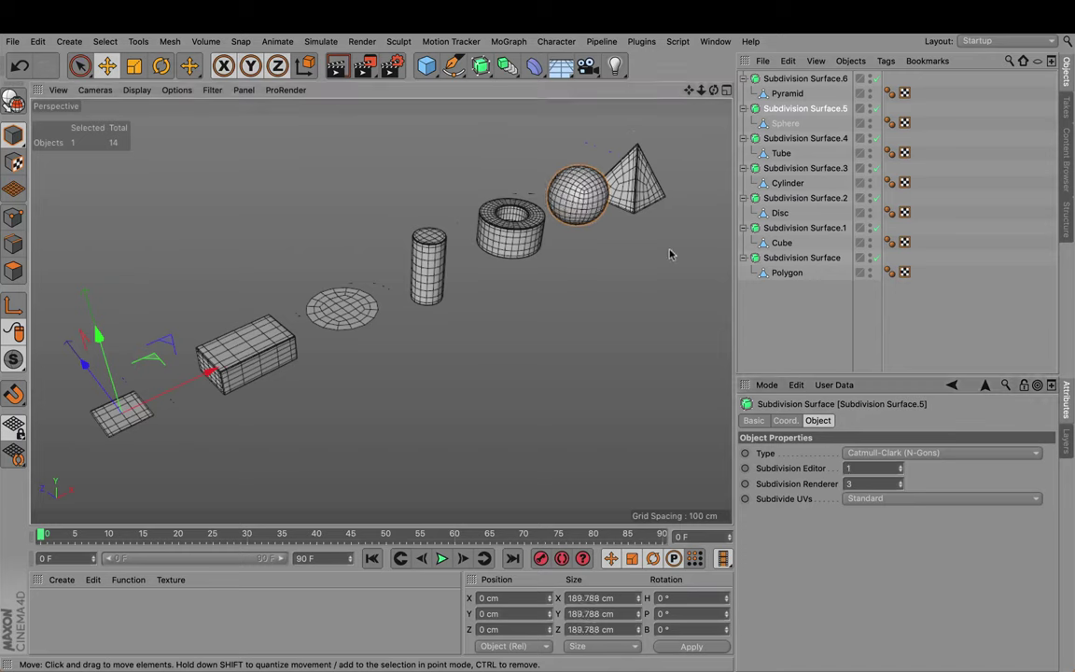
left_click(634, 182)
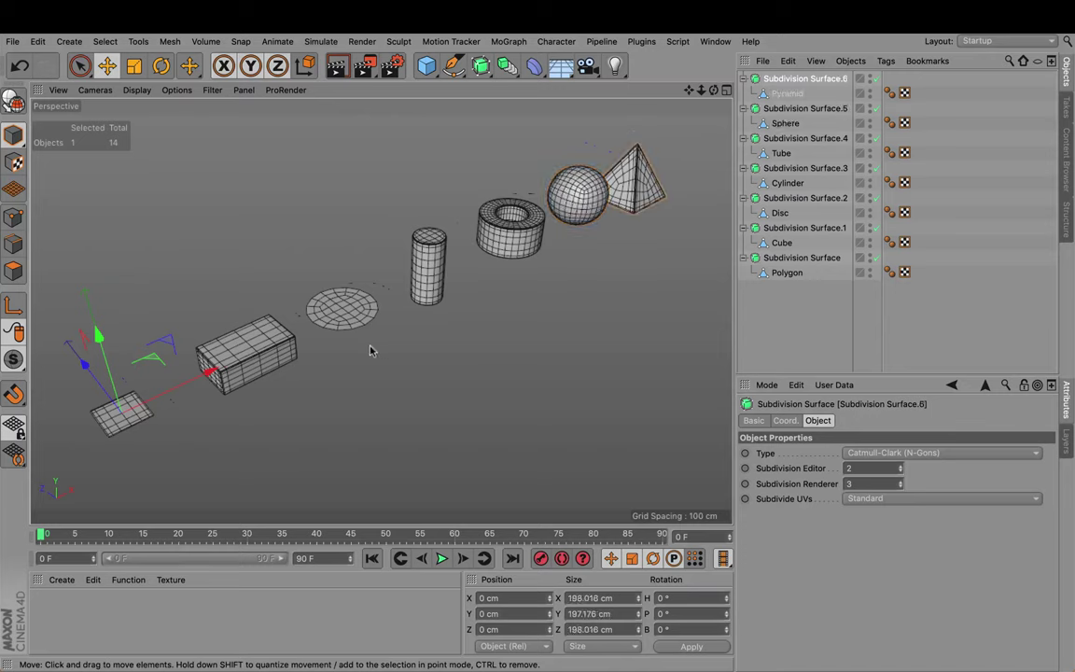
Step: Turn off the cube's Subdivision Surface and ring-select the edges running along the cube's length
left_click_drag(256, 365, 237, 383, "alt")
scroll(230, 364, "up", 3)
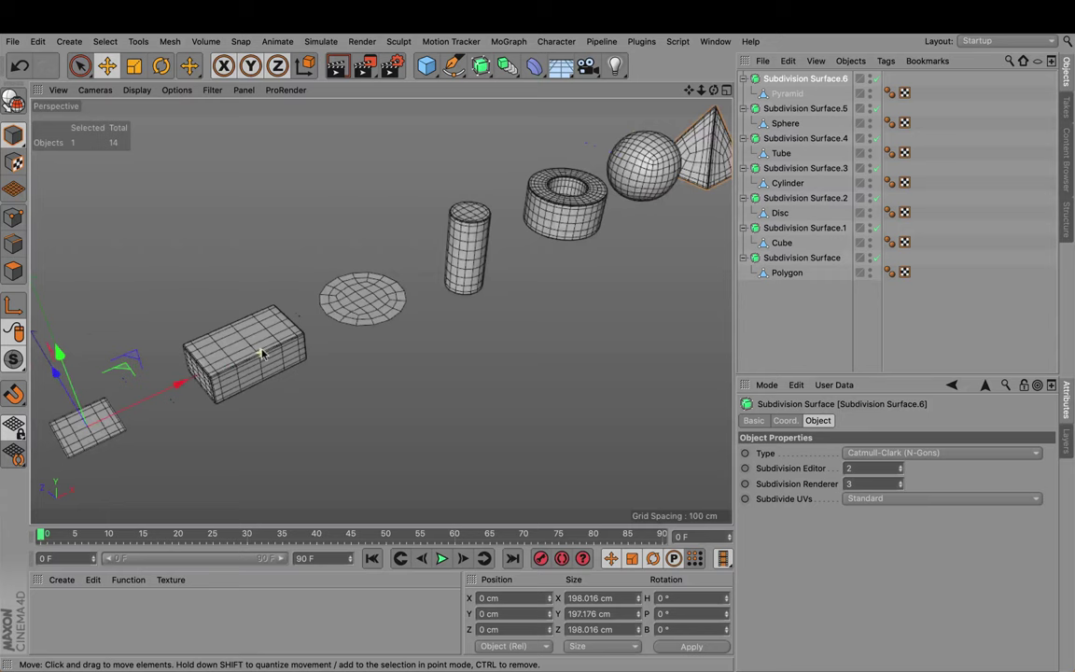
left_click(237, 352)
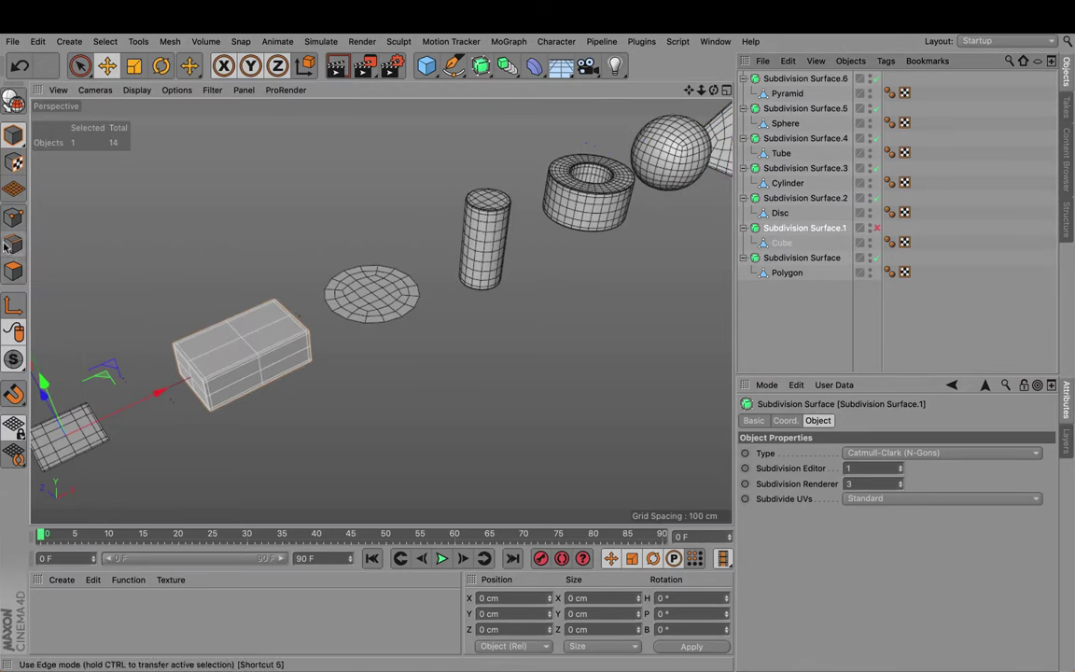
left_click(780, 244)
key("u")
key("b")
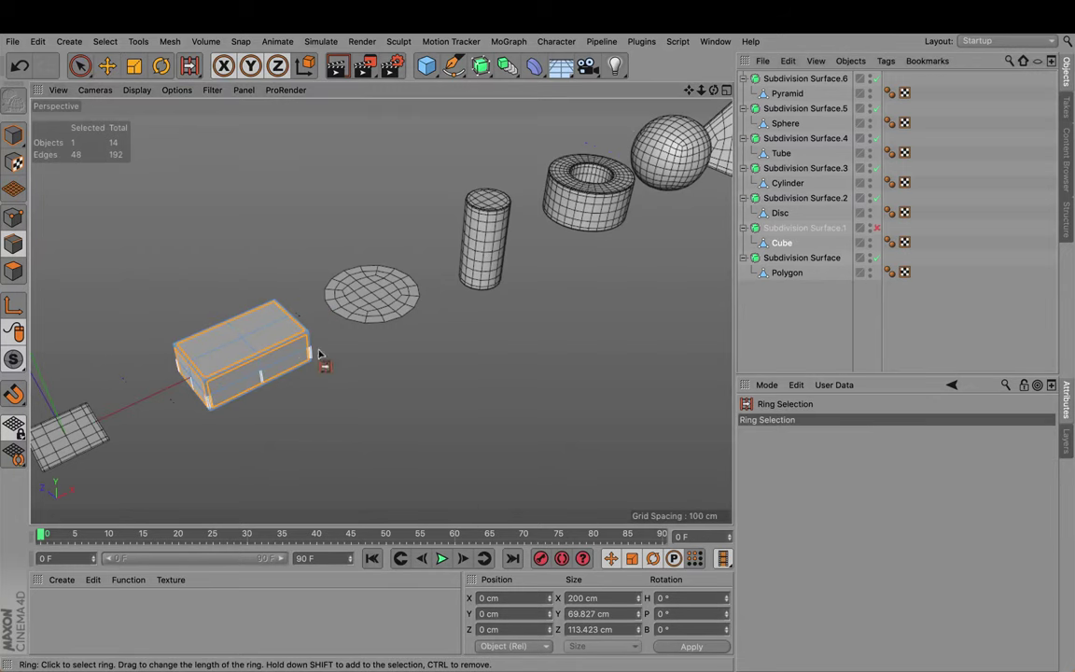
left_click(218, 365)
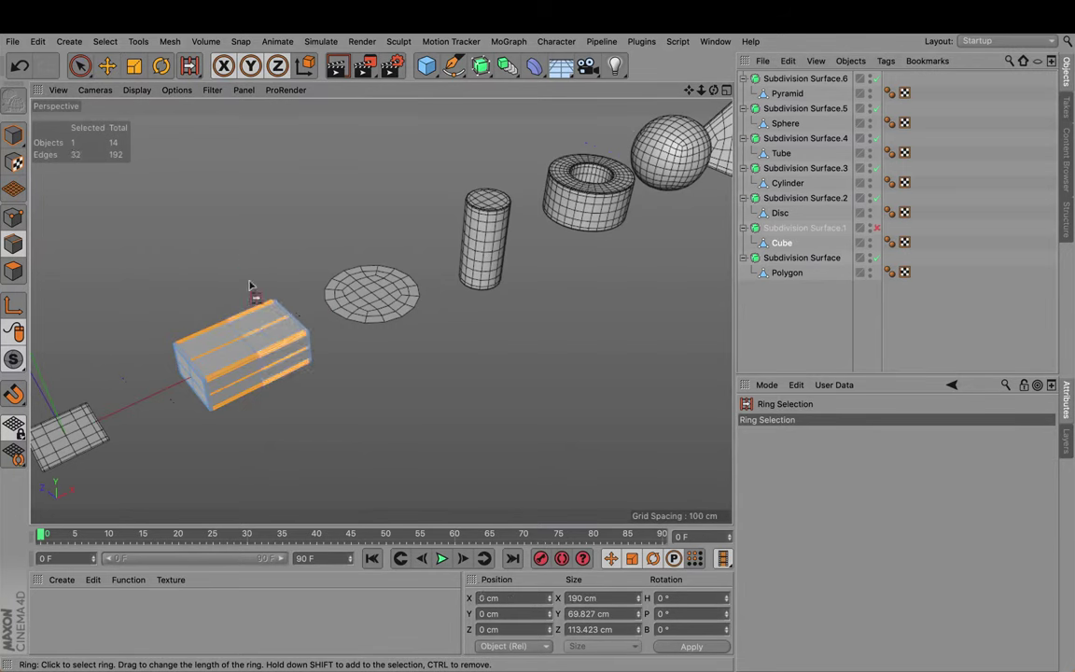
left_click(252, 288, "shift")
Step: Divide the cube's selected lengthwise edges with Edge Cut at 50% offset and subdivision 1, and turn its Subdivision Surface back on
right_click(388, 364)
left_click(431, 343)
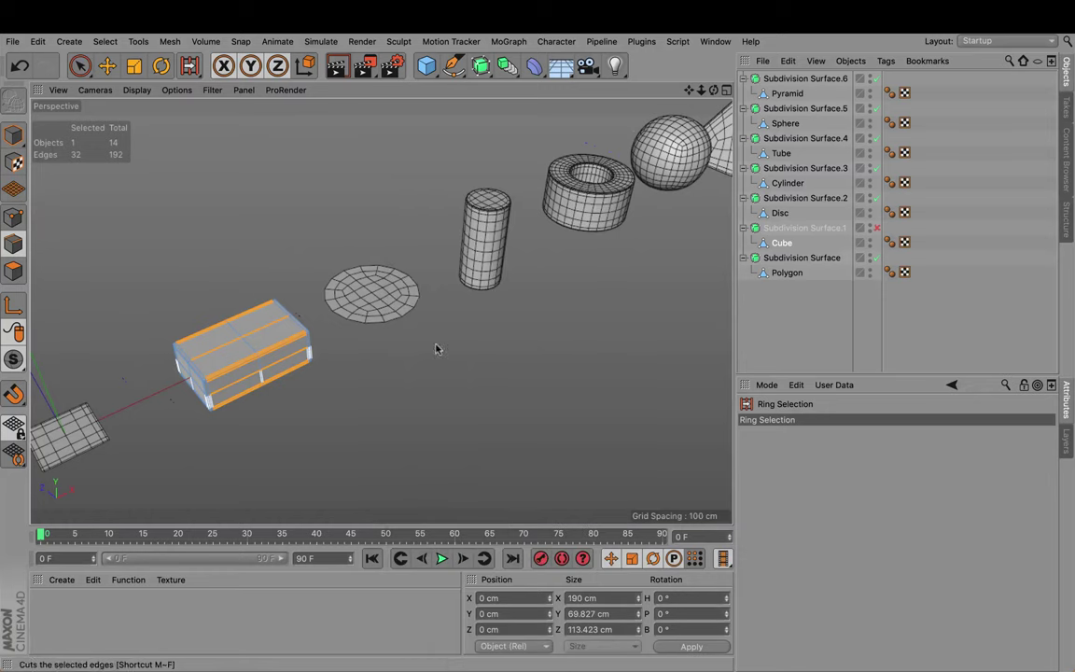
left_click(530, 376)
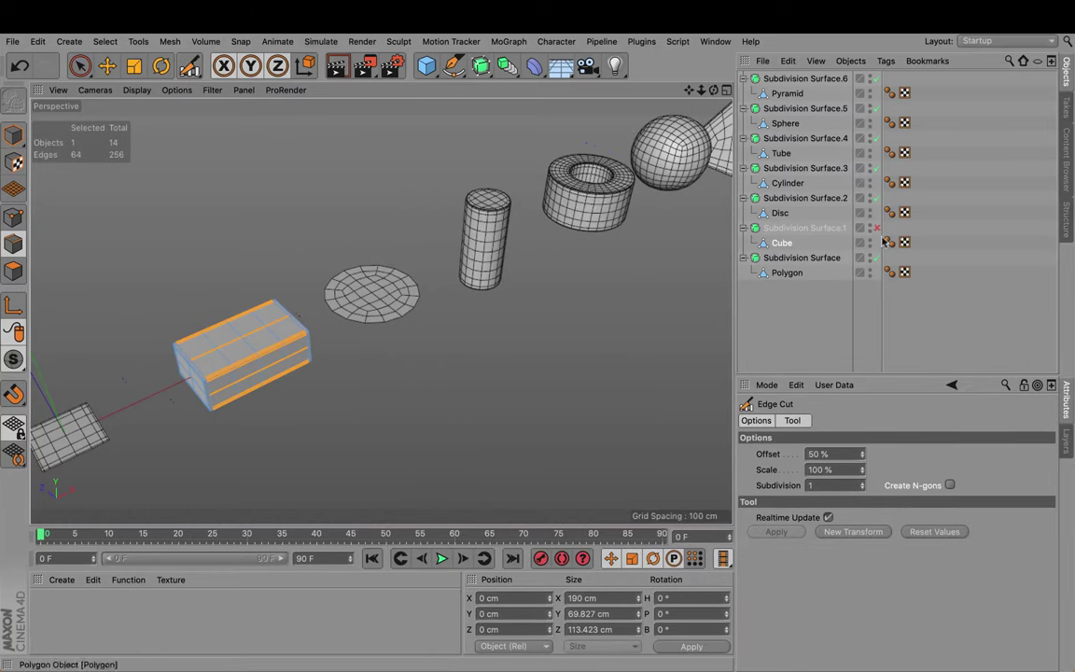
left_click(840, 305)
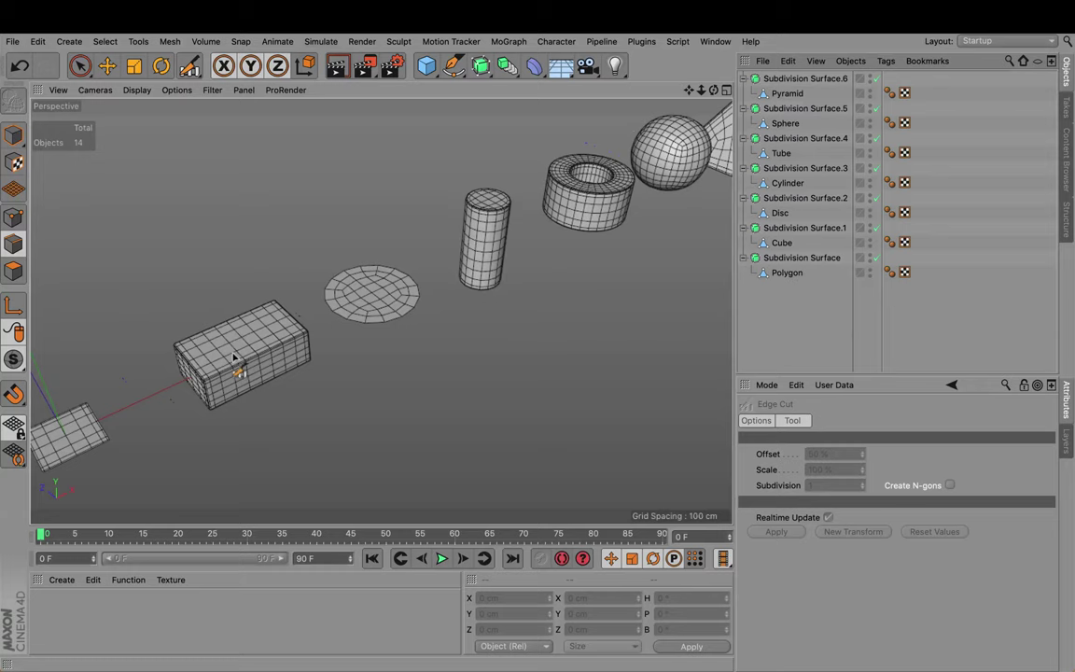
scroll(235, 359, "up", 2)
scroll(279, 341, "down", 5)
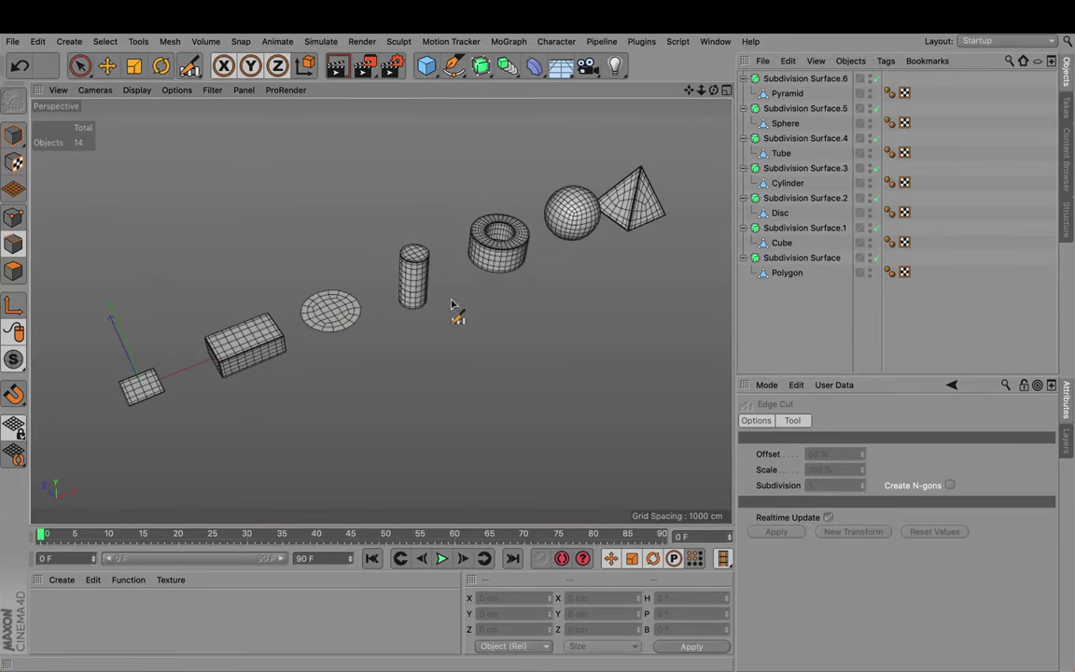
key("ctrl+z")
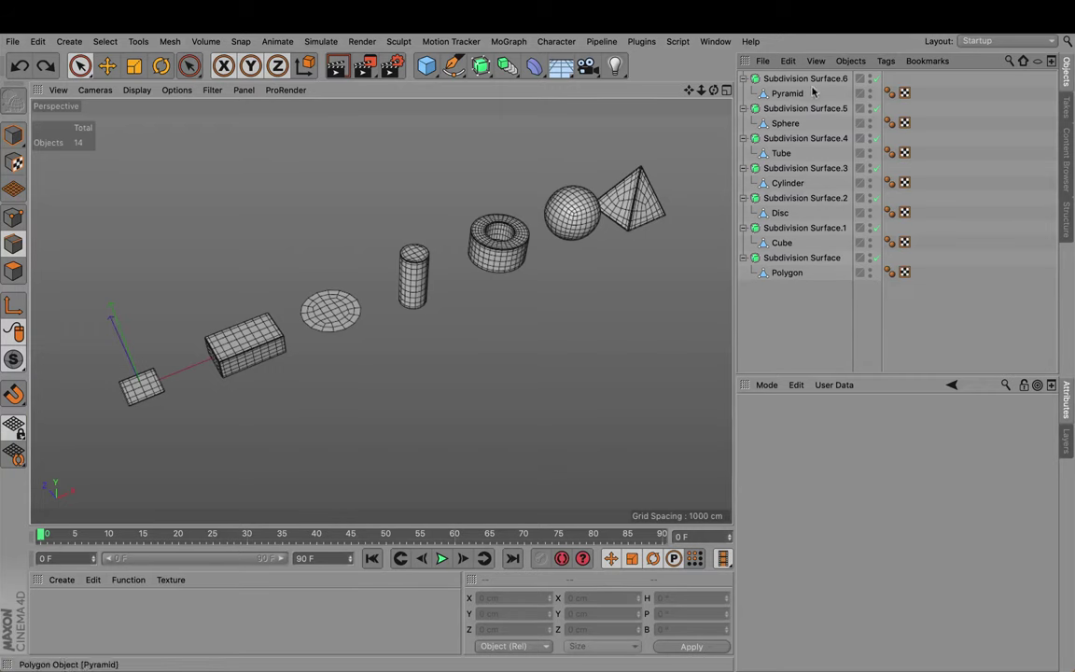
Step: Take all seven primitives out of their Subdivision Surfaces and delete the surplus generators, Subdivision Surface.1 to Subdivision Surface.6
left_click_drag(784, 274, 786, 308)
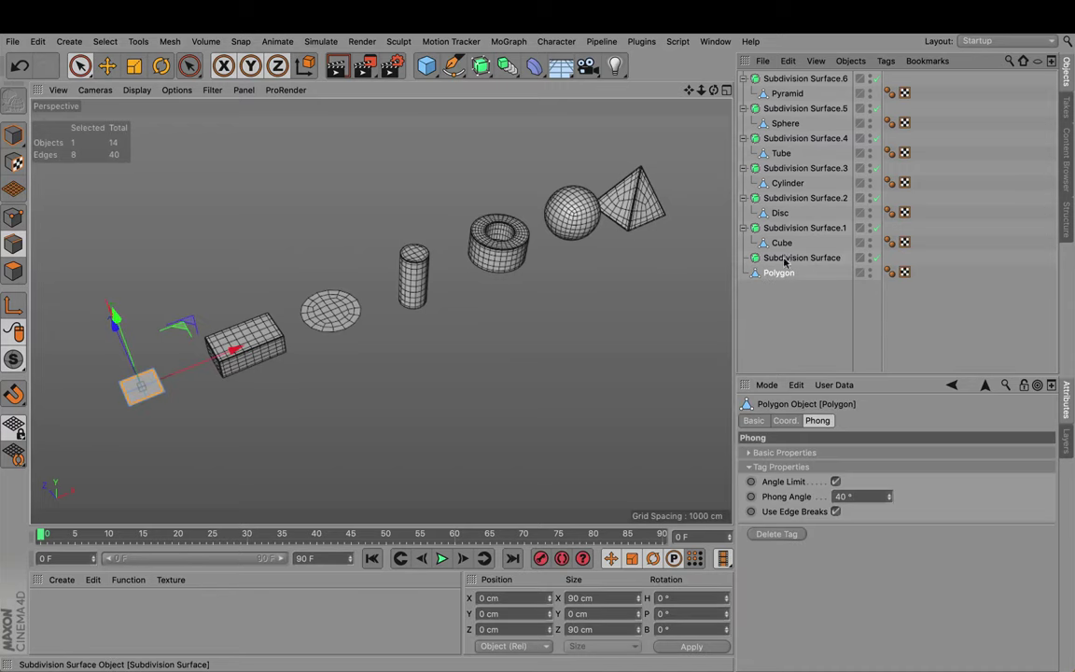
left_click_drag(782, 242, 787, 312)
left_click_drag(777, 213, 786, 297)
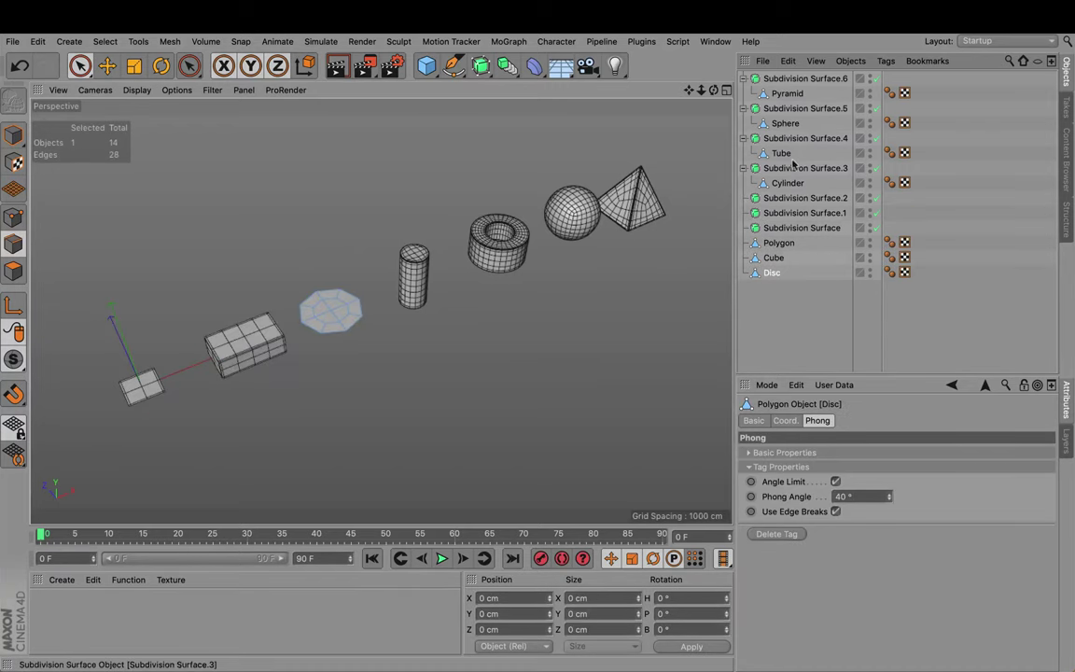
left_click_drag(786, 182, 786, 284)
left_click_drag(781, 153, 799, 272)
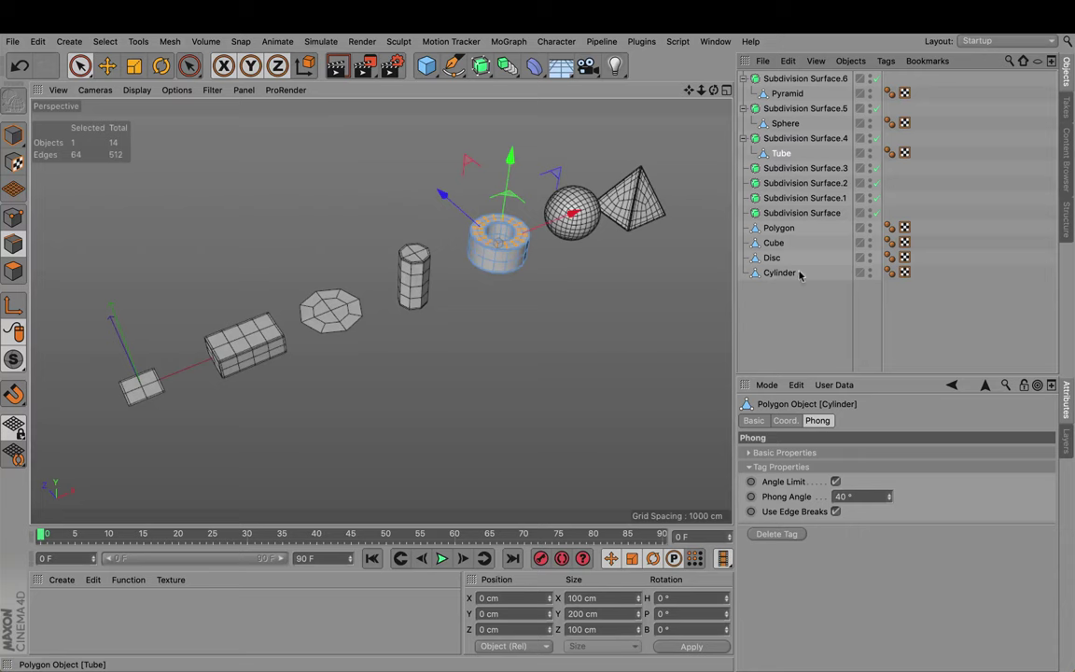
left_click_drag(784, 123, 802, 297)
left_click_drag(792, 91, 804, 280)
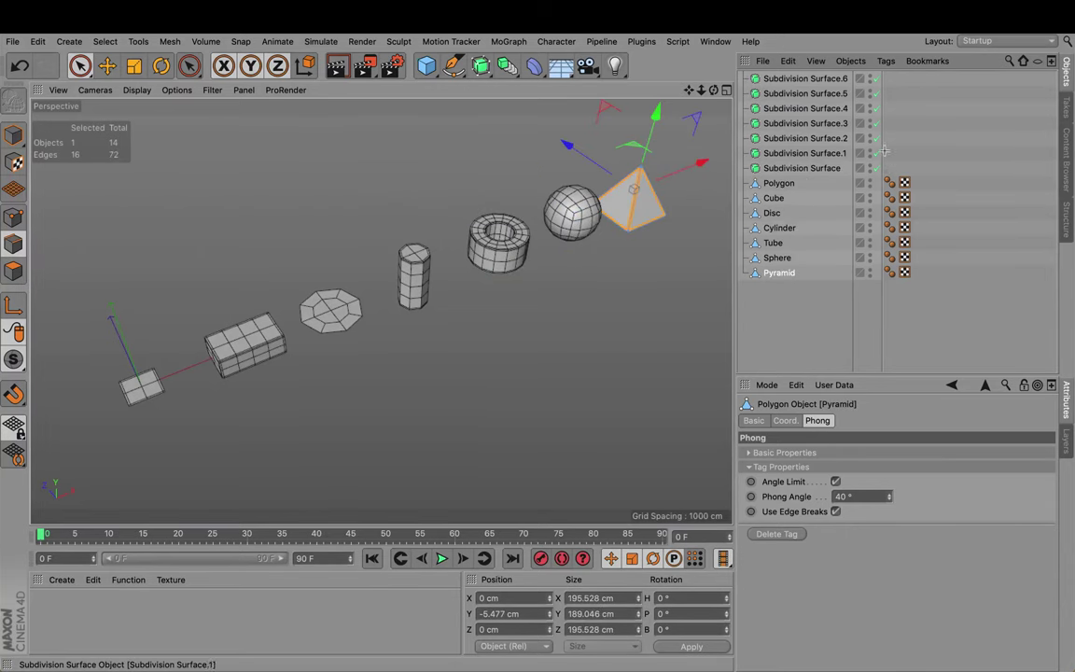
left_click_drag(883, 151, 792, 77)
key("Delete")
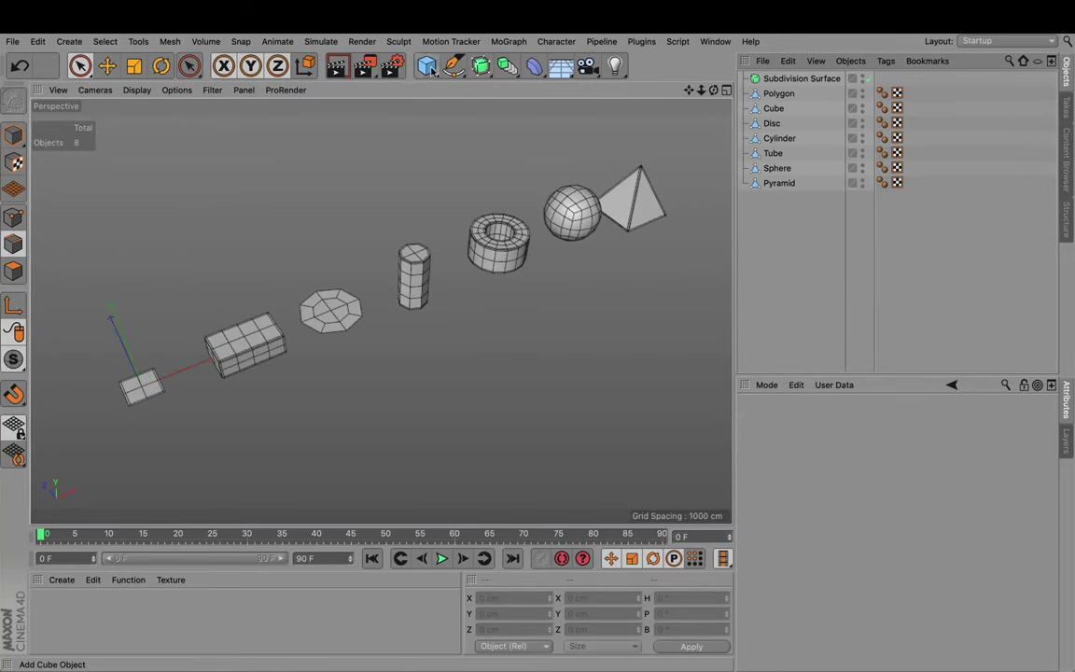
Step: Add a Null under the remaining Subdivision Surface, nest all seven primitives inside it, and select the Null in Model mode
left_click_drag(426, 66, 459, 84)
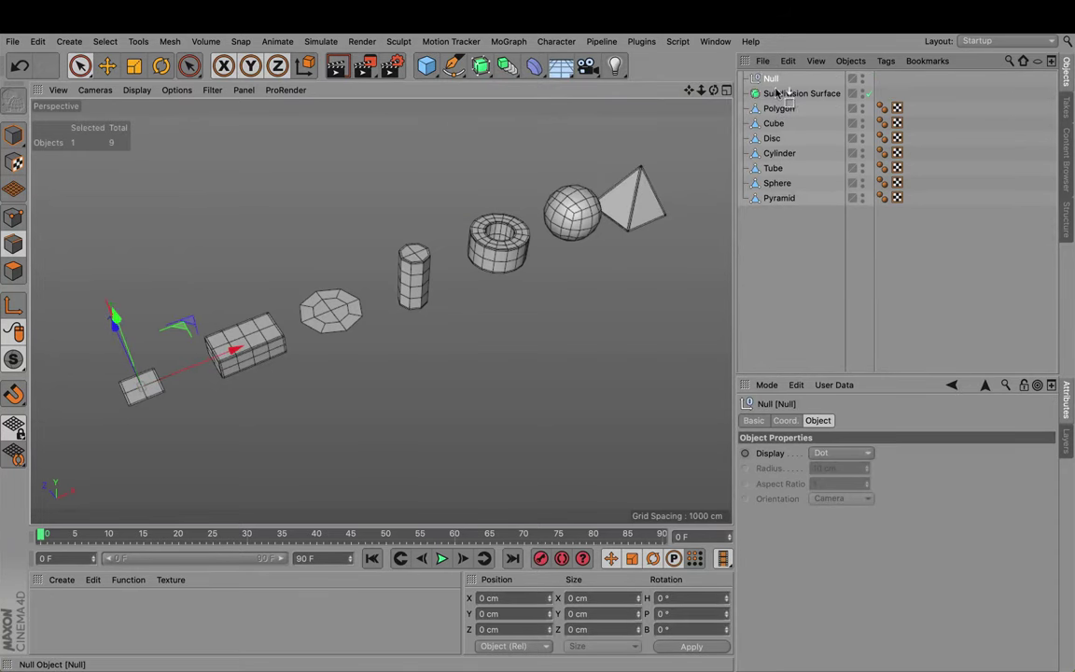
left_click_drag(777, 93, 779, 93)
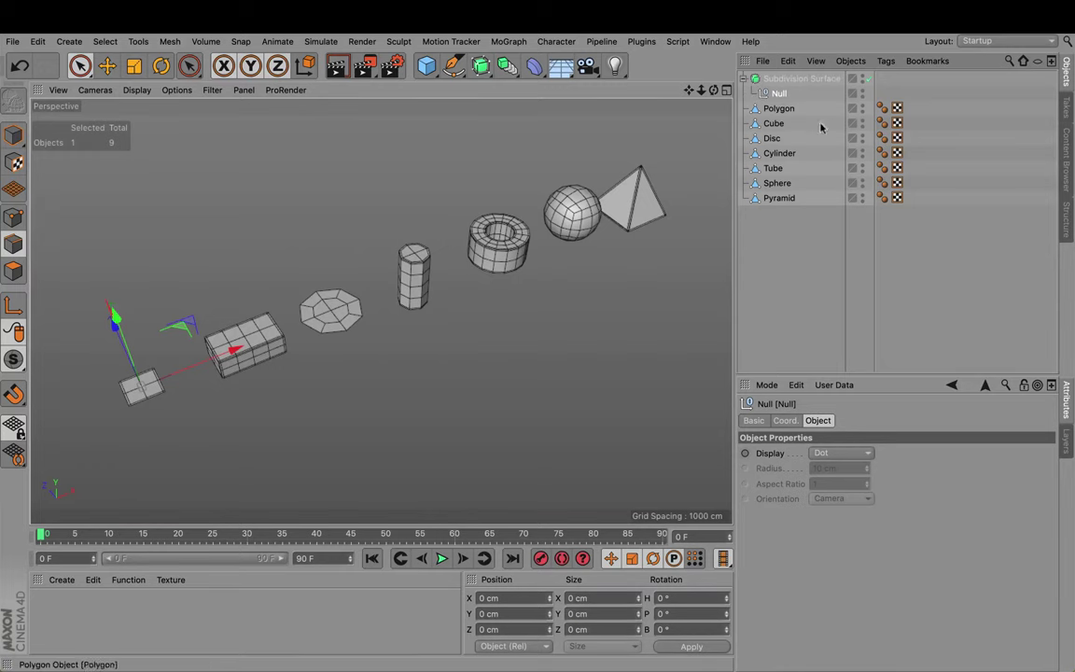
left_click_drag(787, 231, 776, 97)
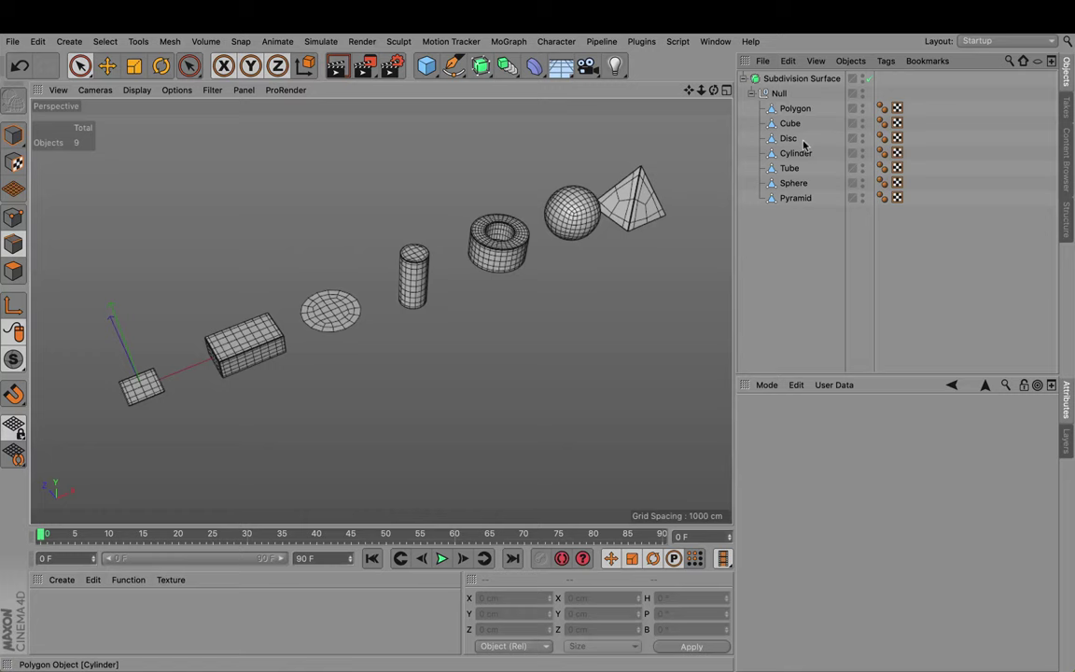
left_click(775, 94)
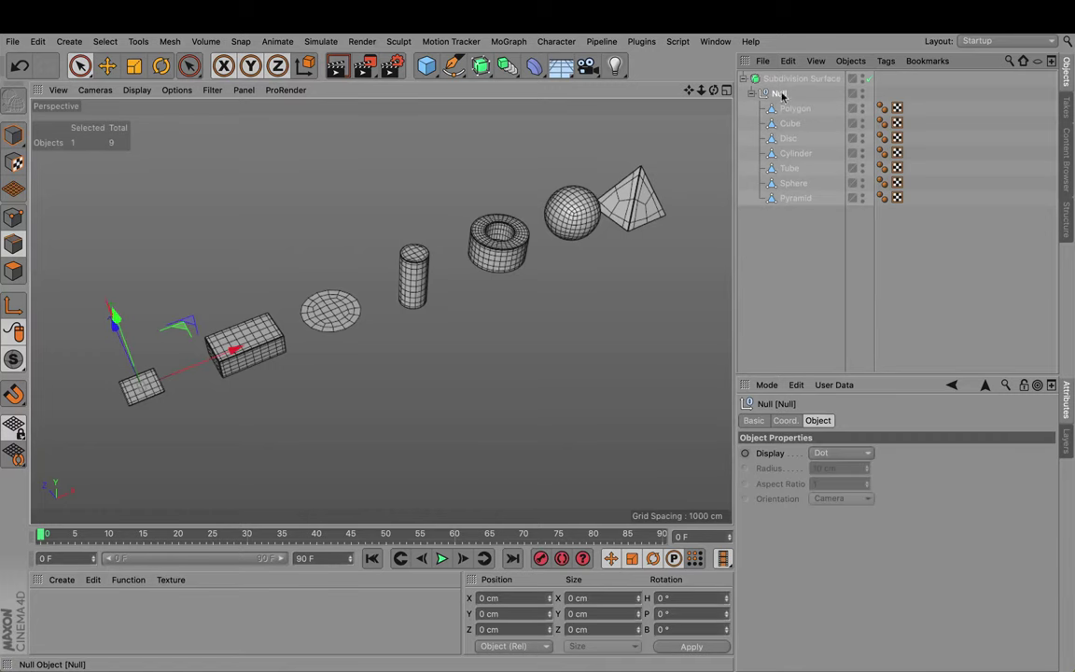
left_click(14, 135)
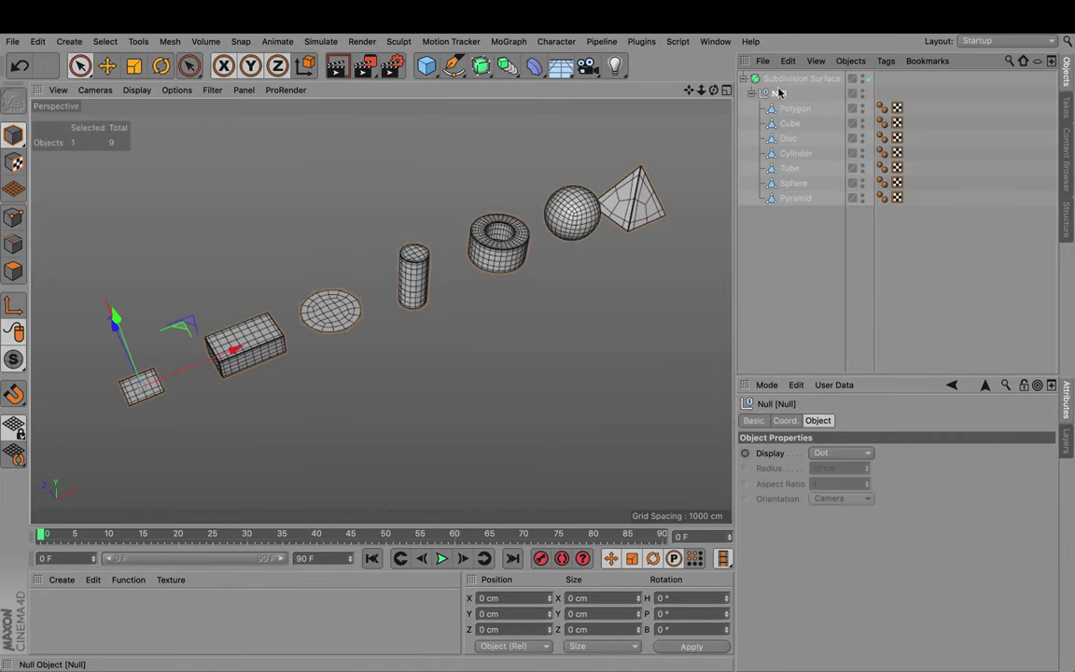